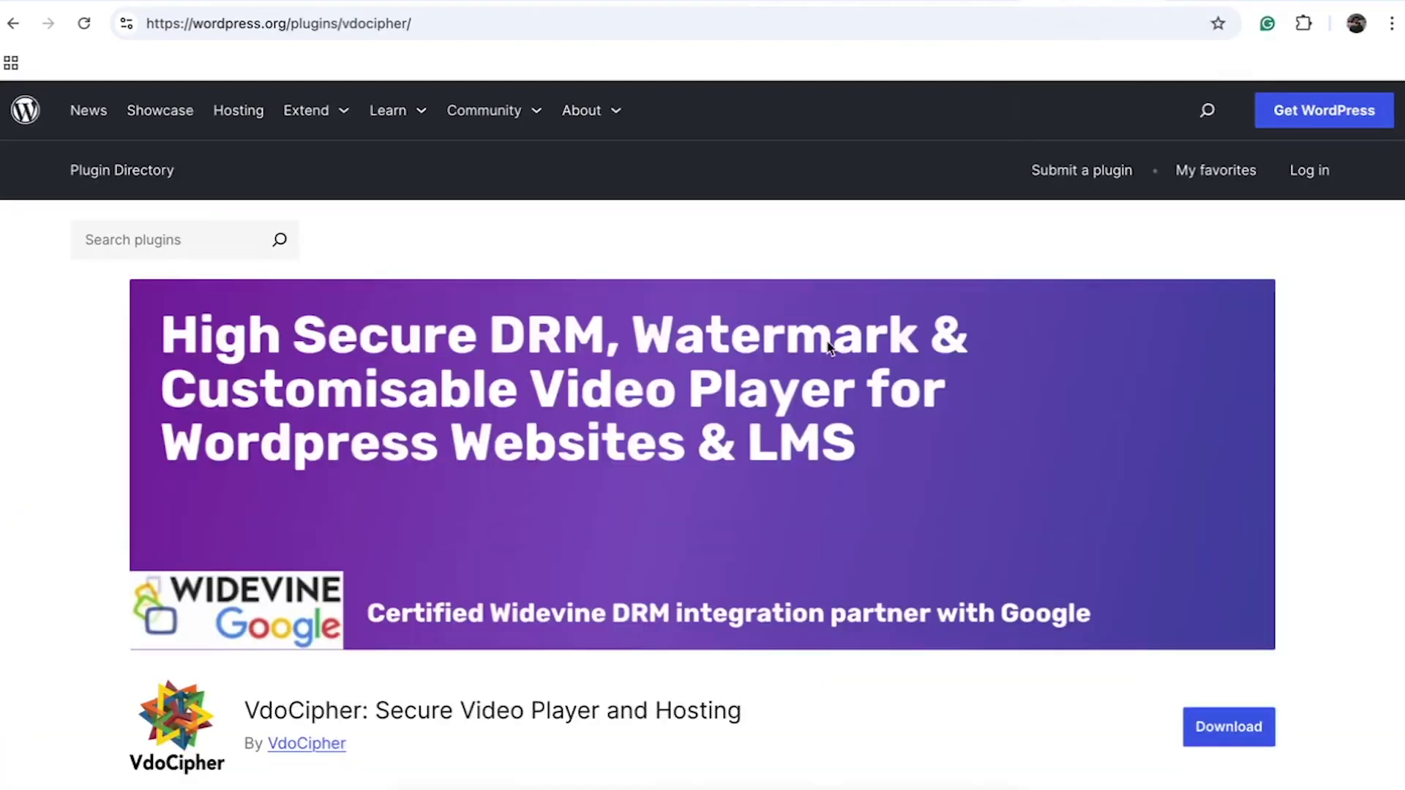
Step: Scroll through the wordpress.org listing for VdoCipher: Secure Video Player and Hosting
scroll(829, 347, down, 3)
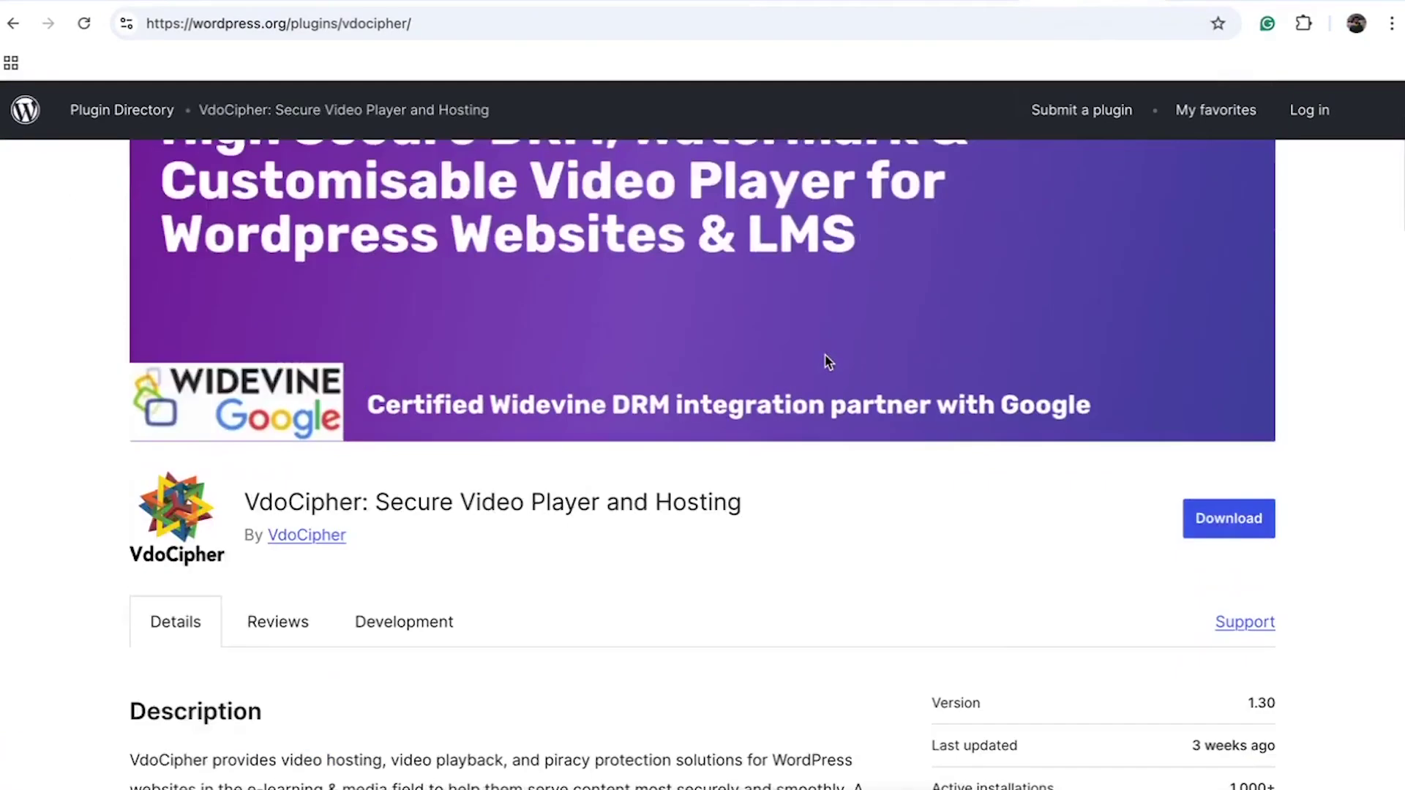
scroll(824, 364, down, 1)
scroll(825, 363, up, 2)
scroll(825, 361, up, 1)
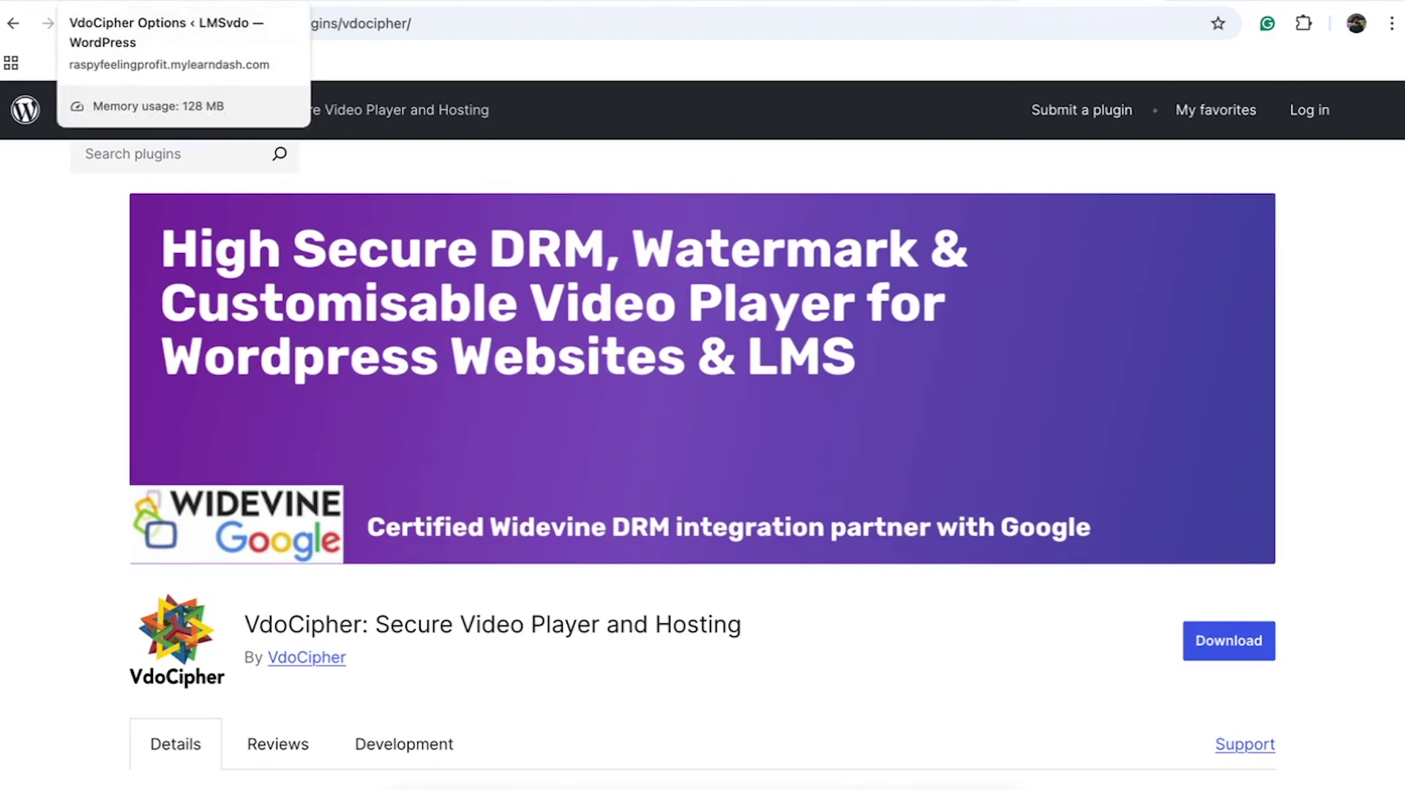
Step: Search the installable plugins for 'vdocipher' on the Add Plugins page
click(154, 2)
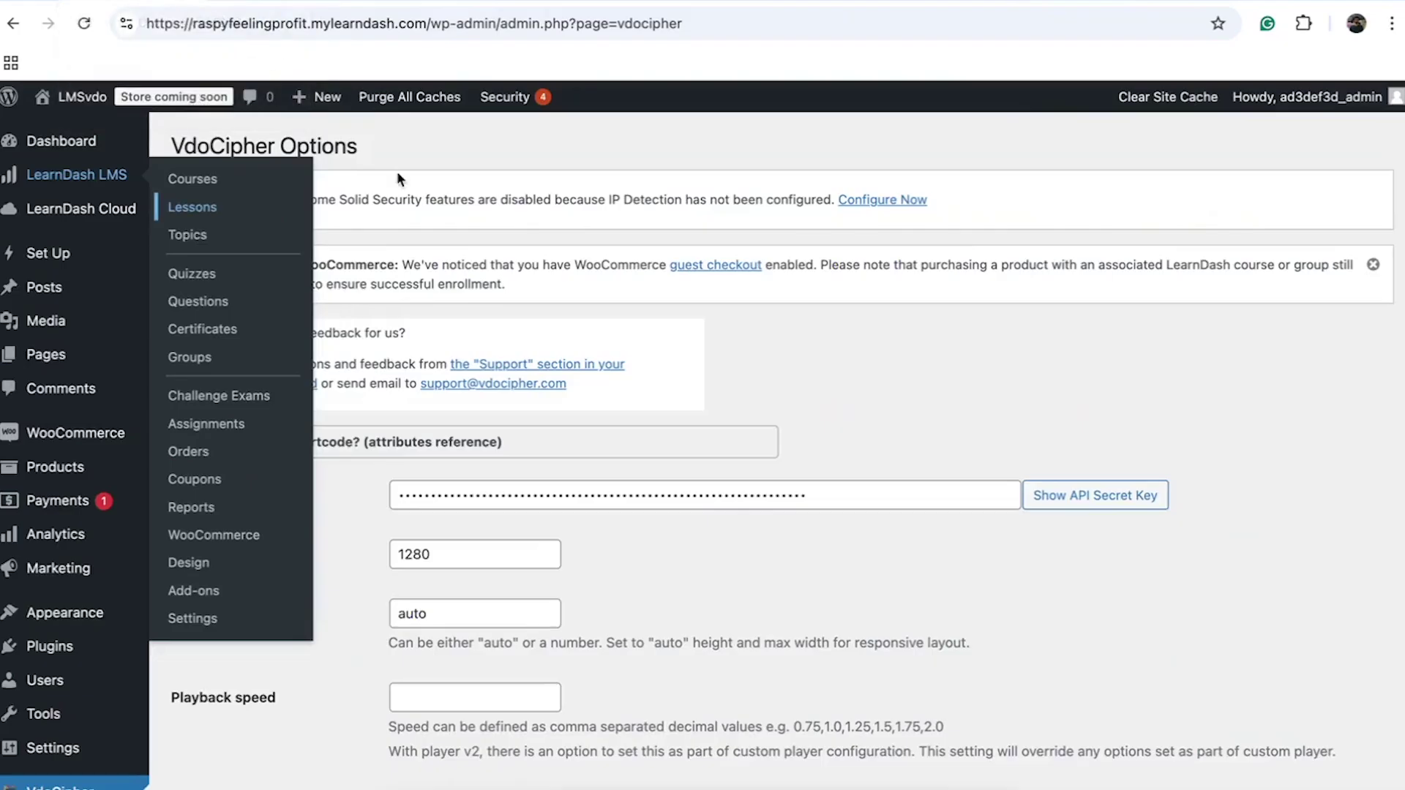
click(262, 8)
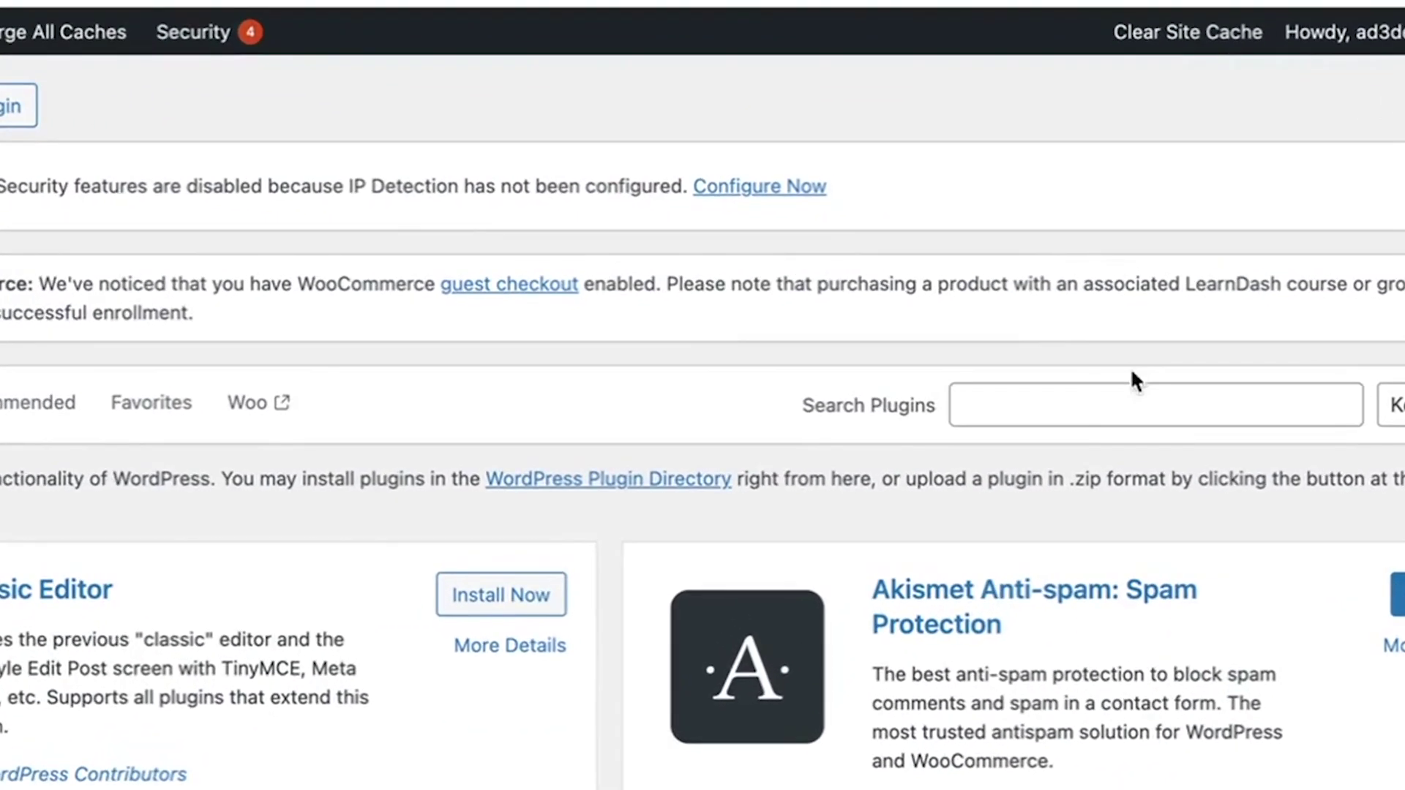
click(1082, 350)
text(vdocipher)
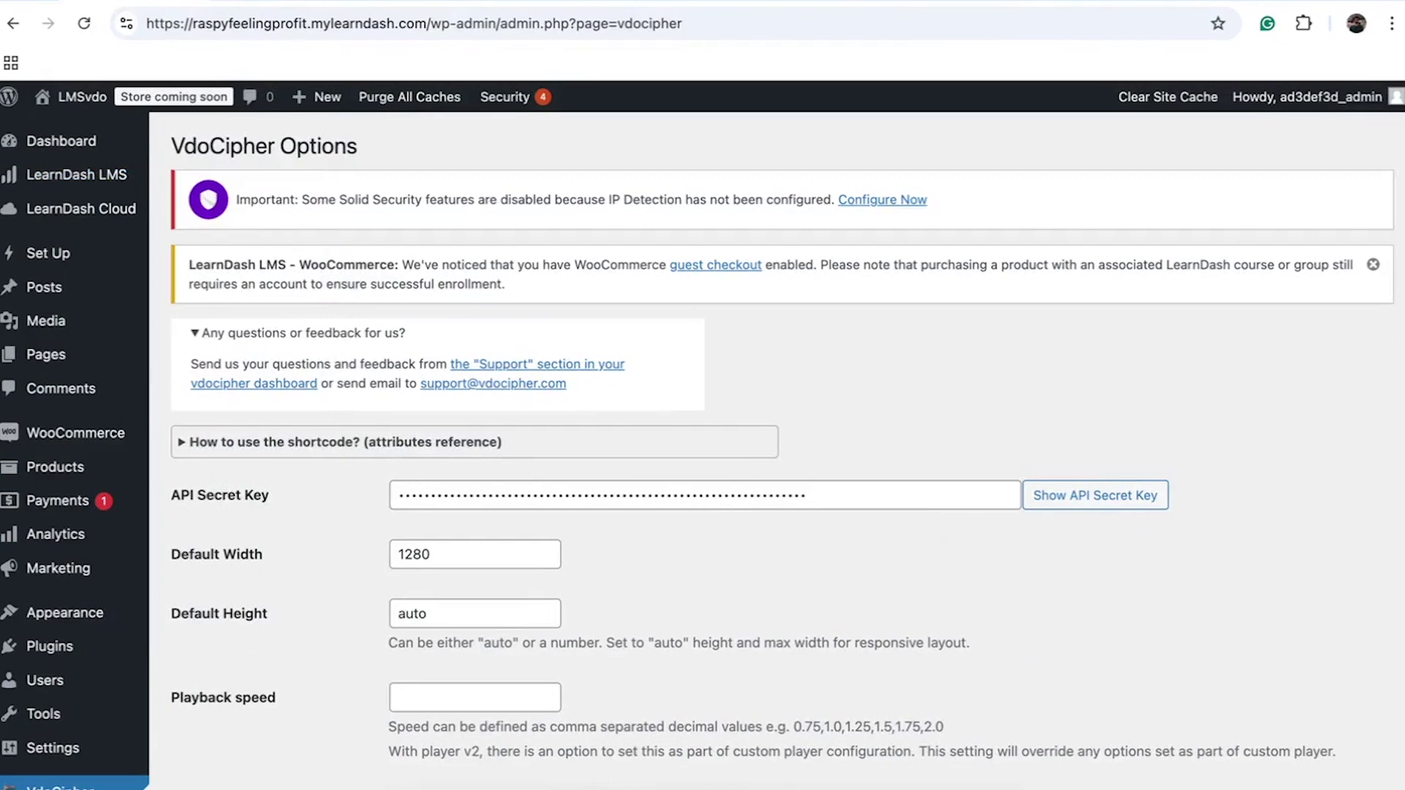
Step: Go from the VdoCipher home page to the dashboard's Security & Config > API Keys list
click(805, 3)
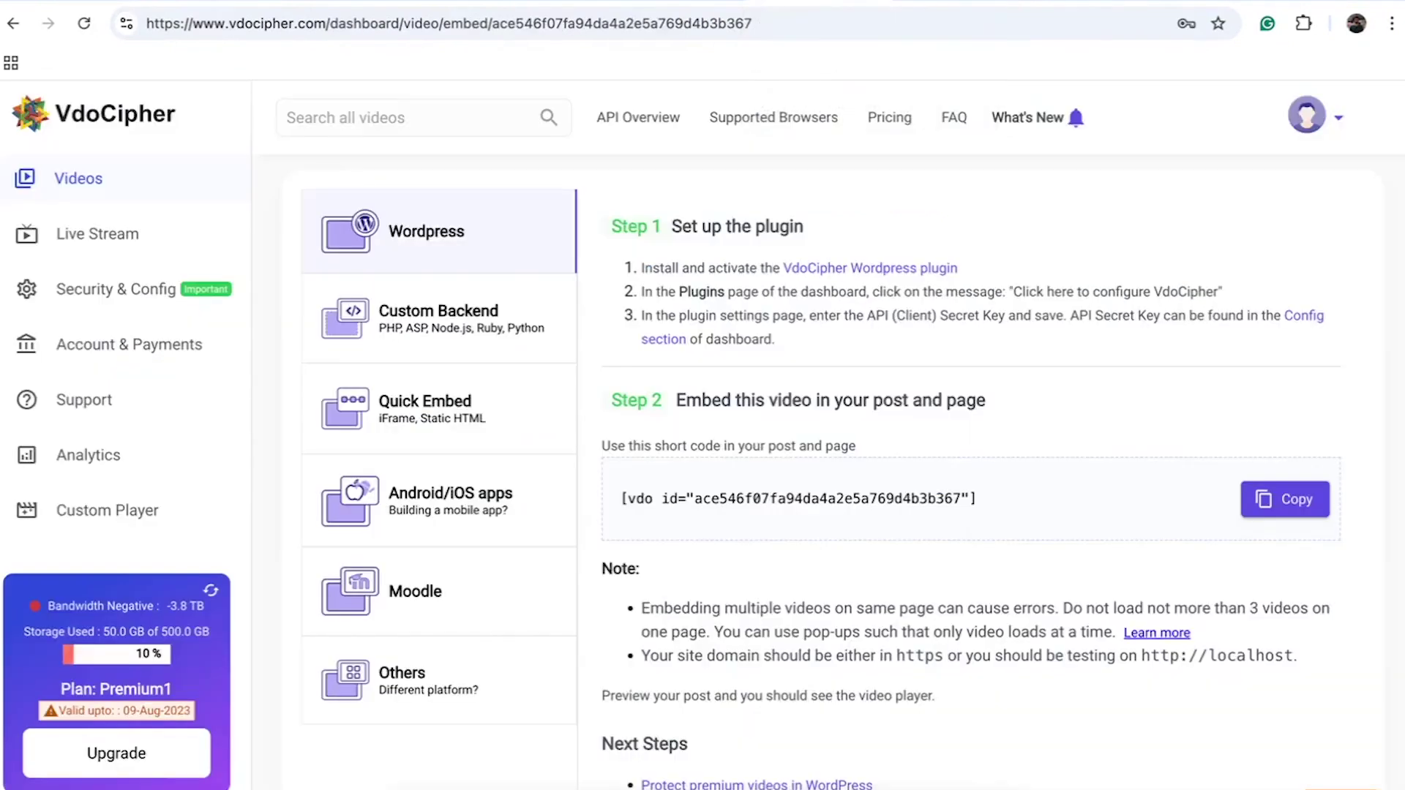
click(840, 6)
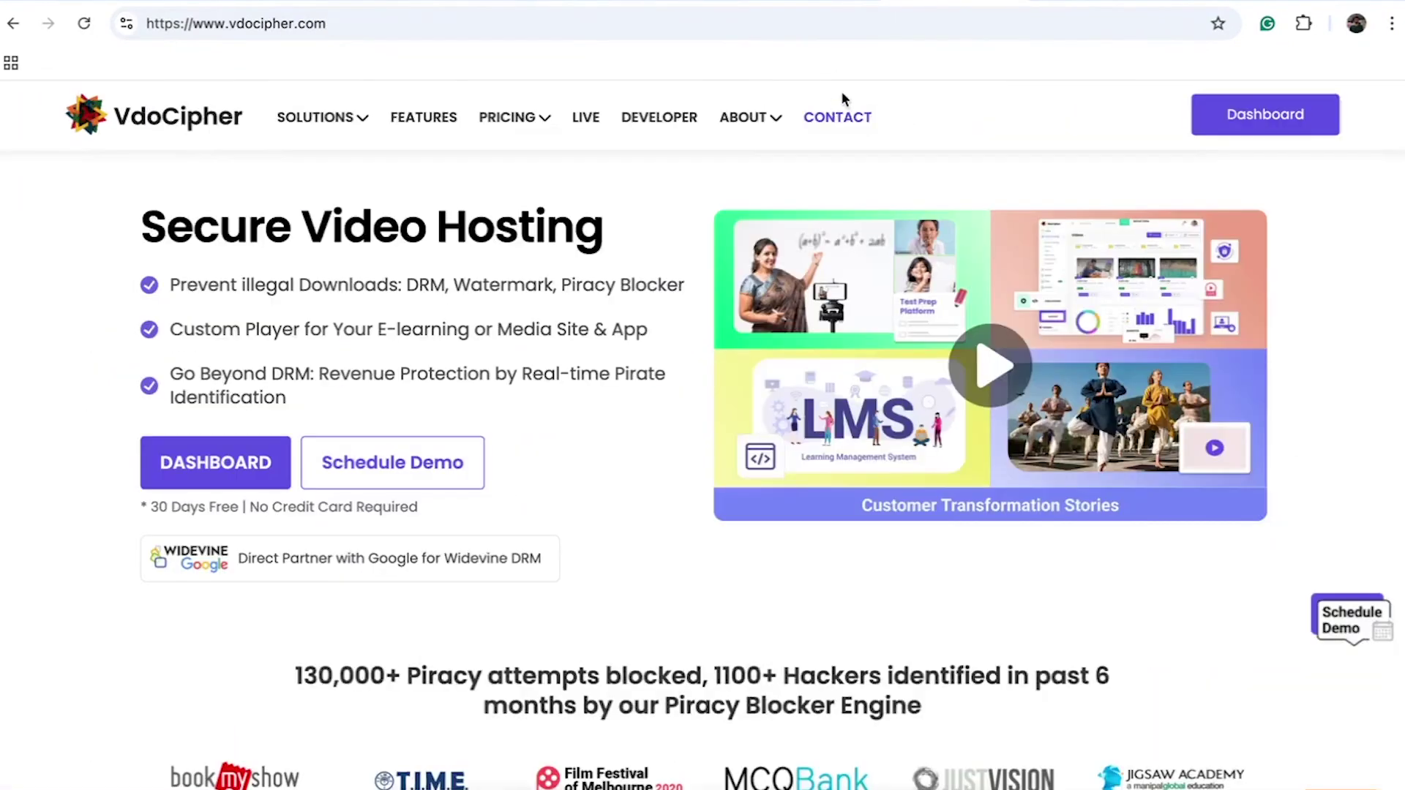
click(1244, 110)
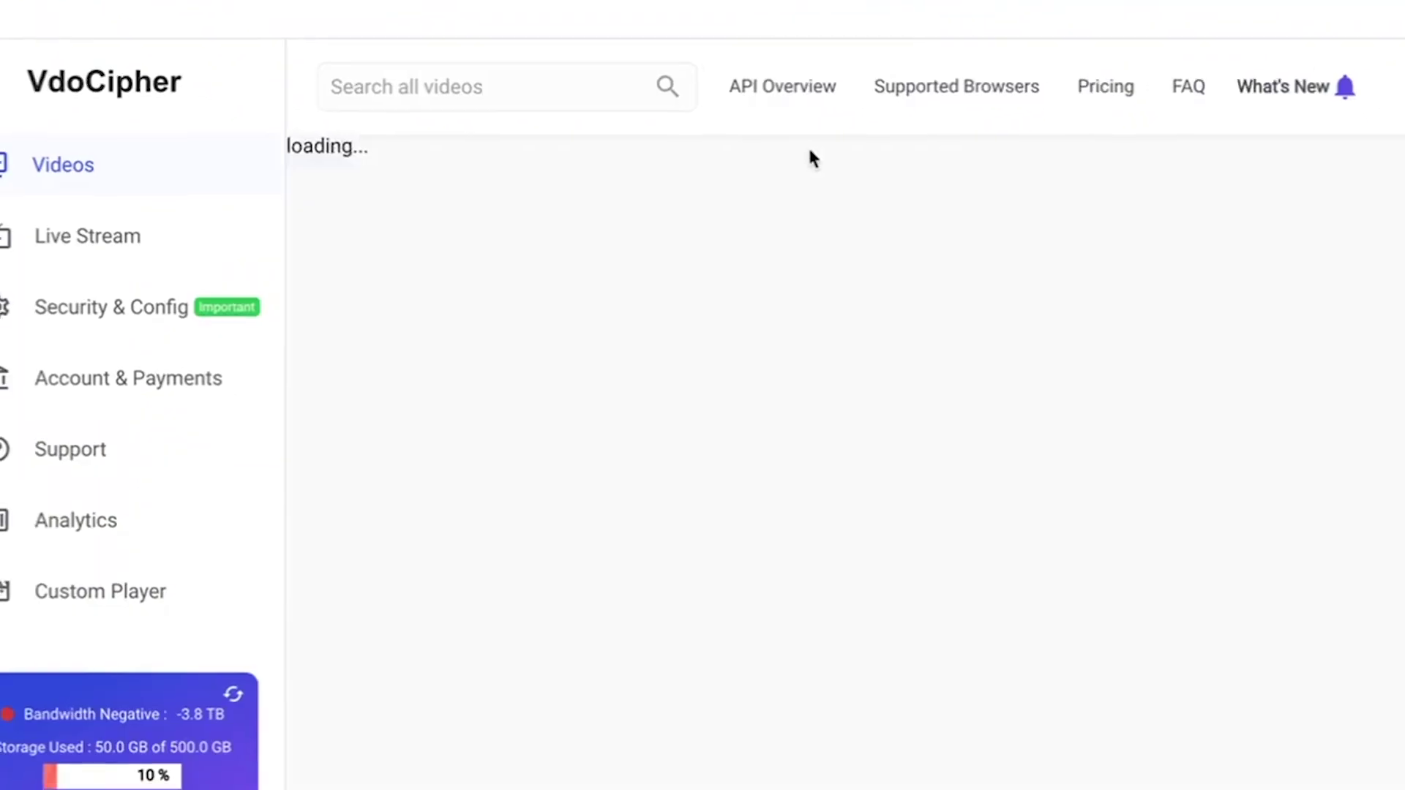
click(76, 327)
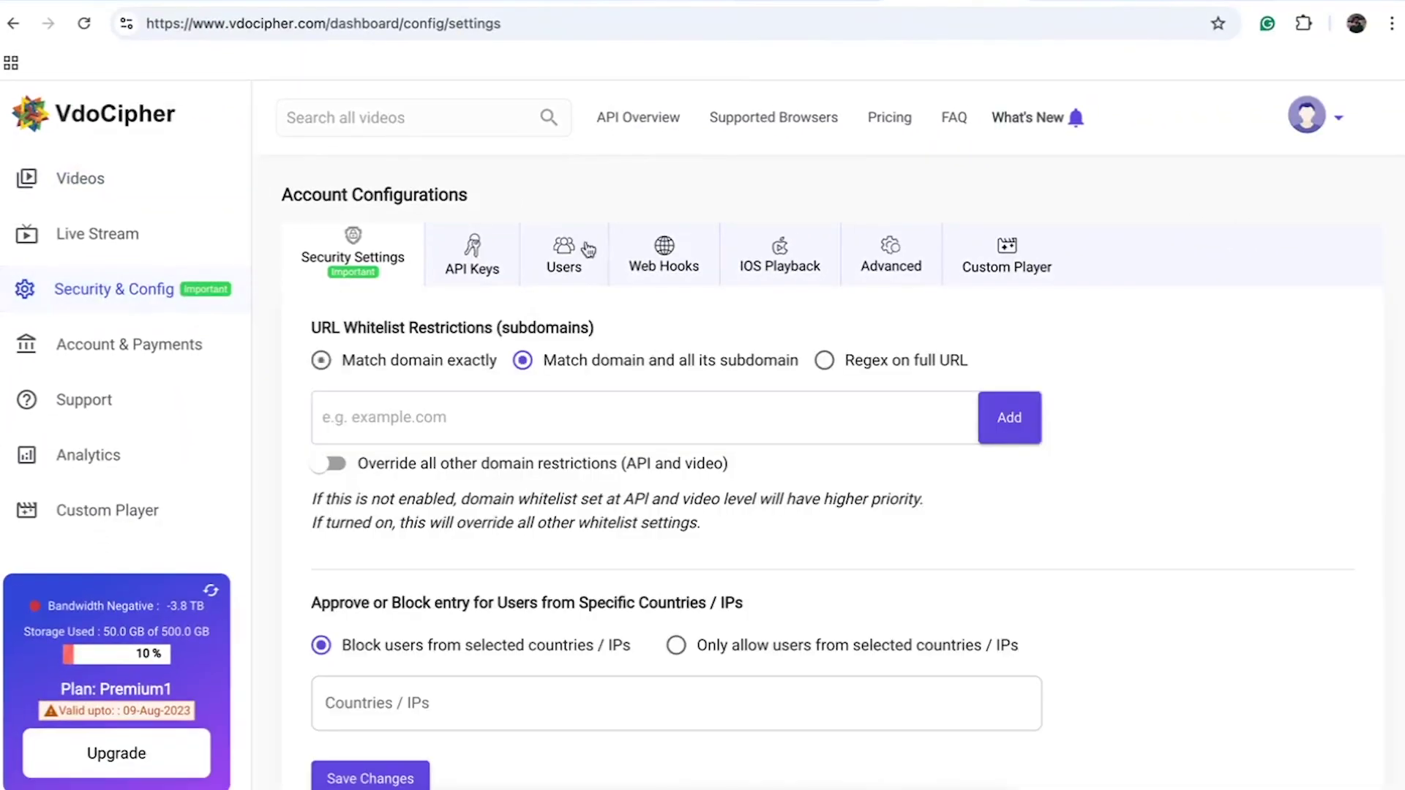
click(474, 258)
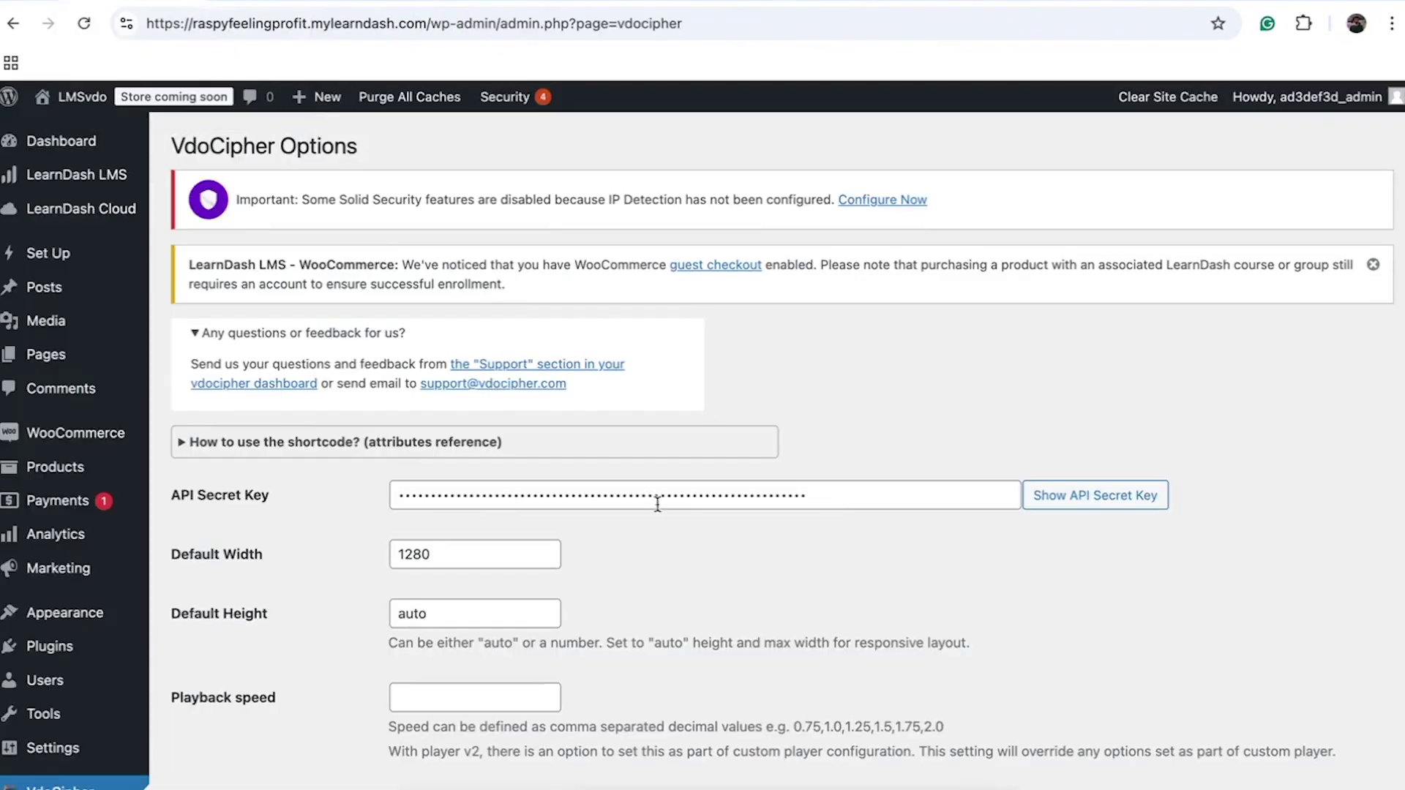
Step: Review the annotation statement's red {email}/{ip} watermark entries, including opacity 0.6 and the skip value
scroll(669, 531, down, 3)
scroll(728, 419, down, 3)
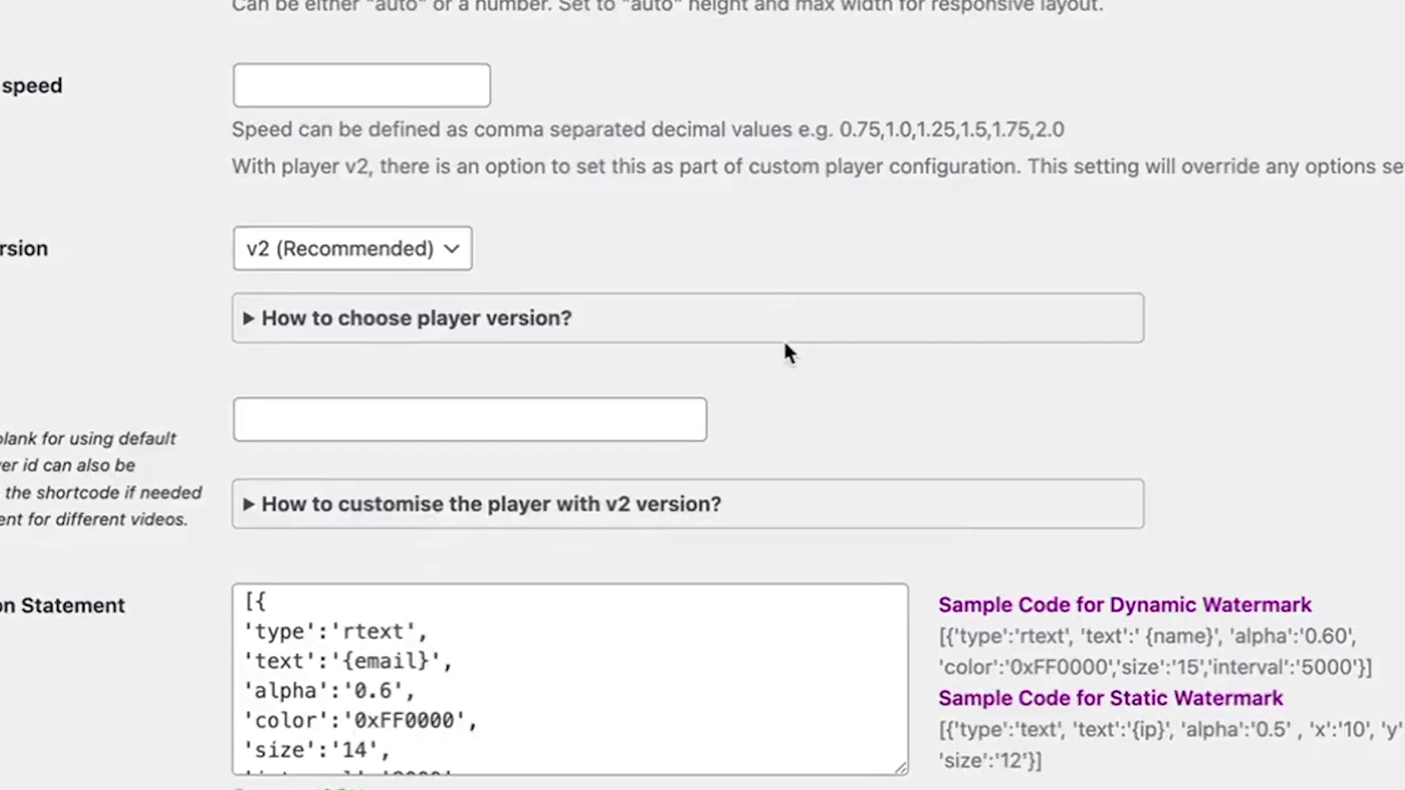
scroll(783, 340, down, 2)
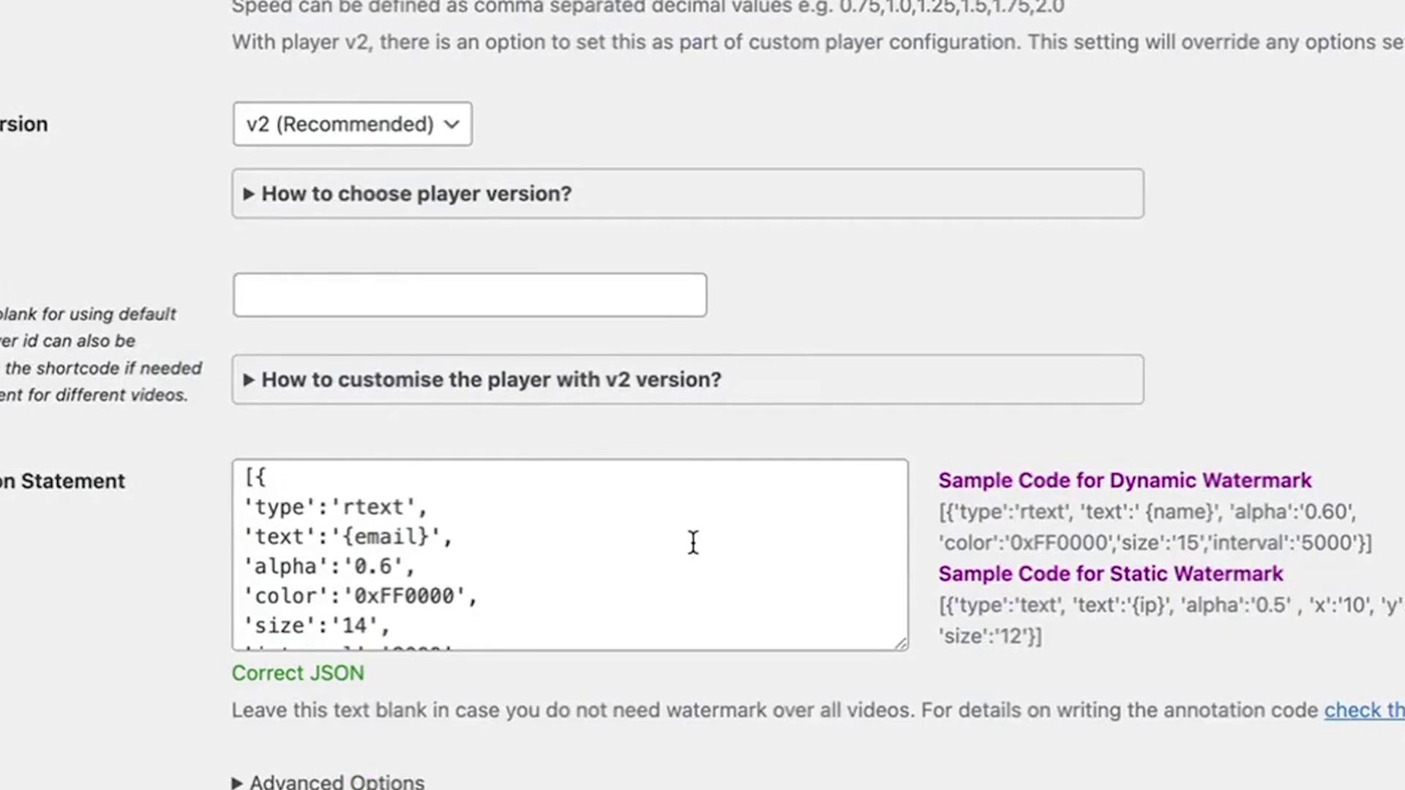
scroll(693, 543, down, 3)
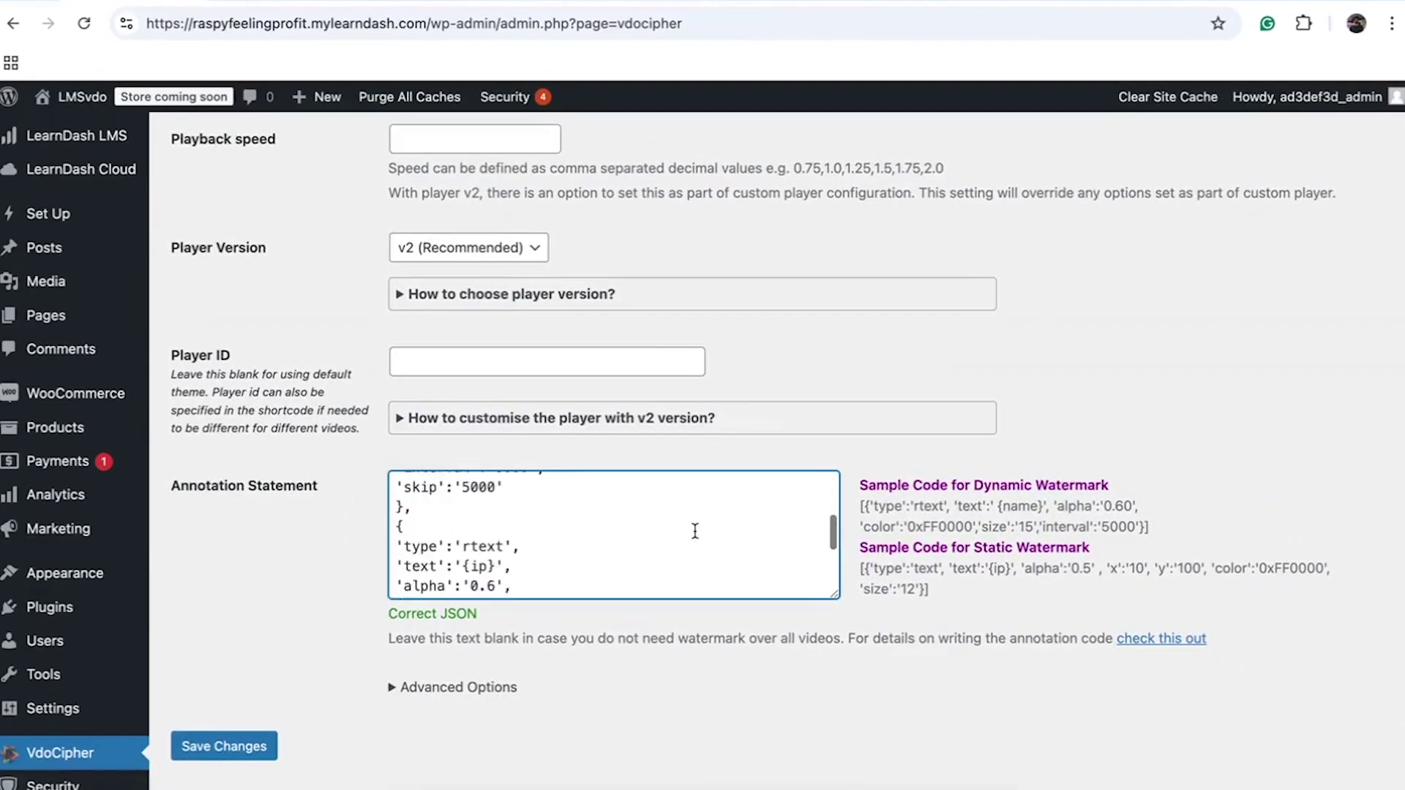
scroll(695, 531, up, 5)
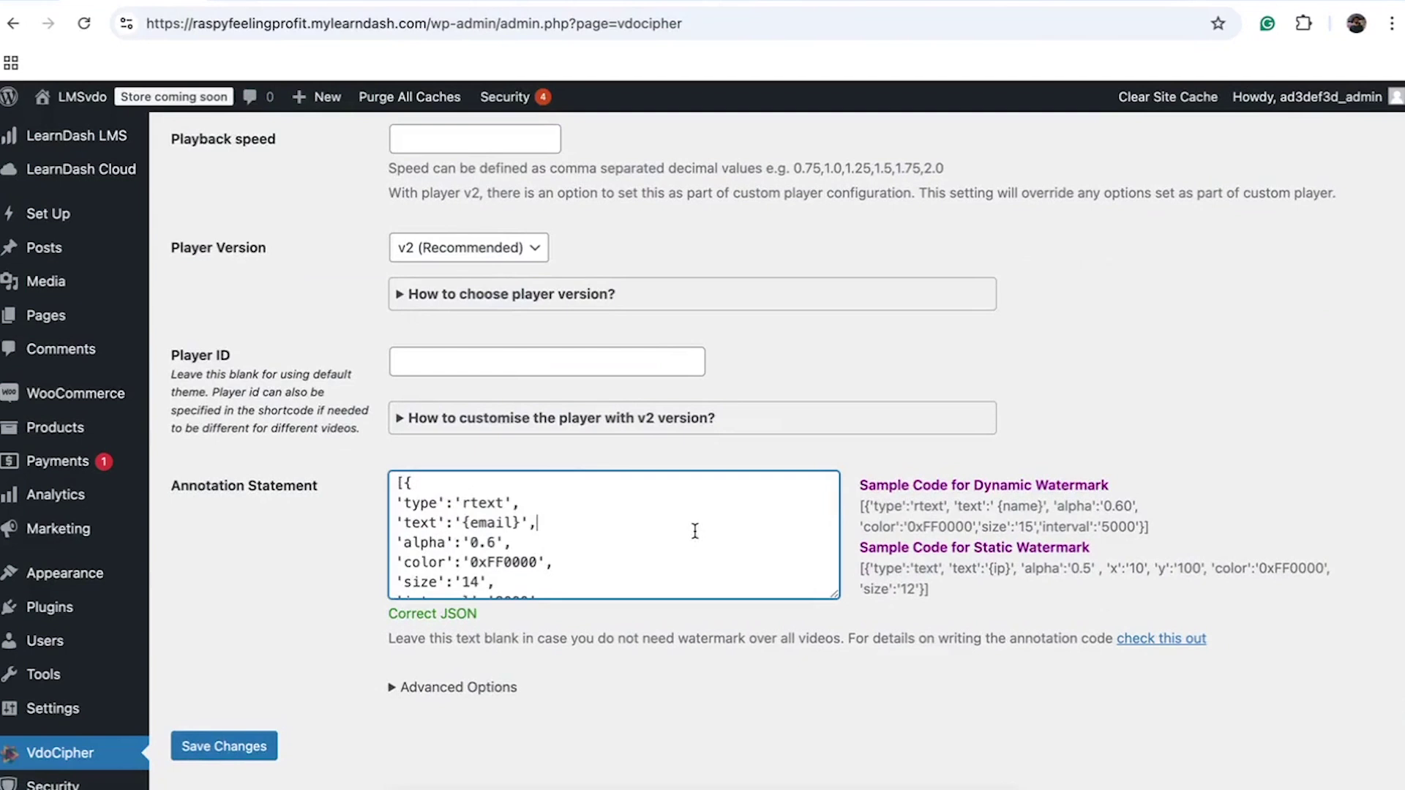
scroll(695, 531, down, 5)
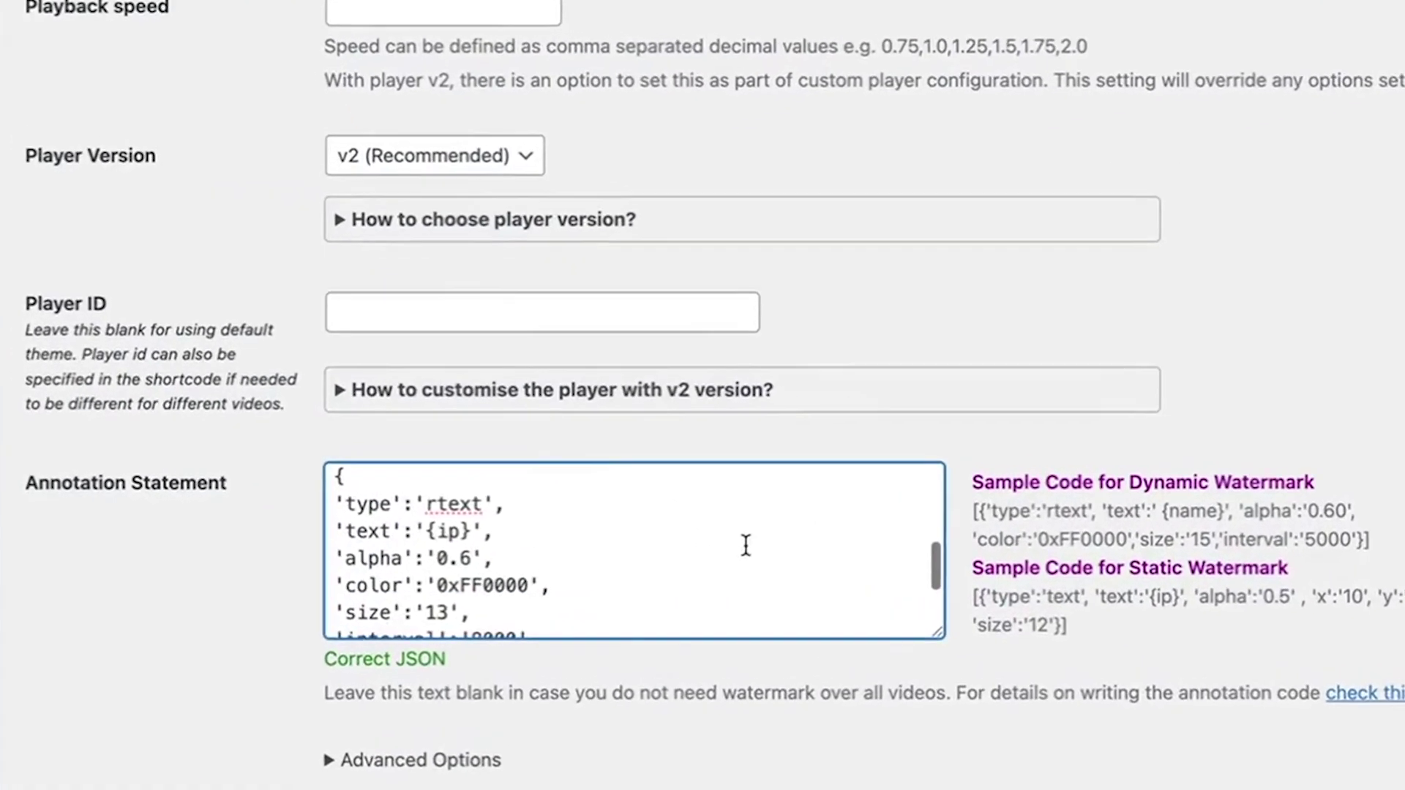
click(547, 567)
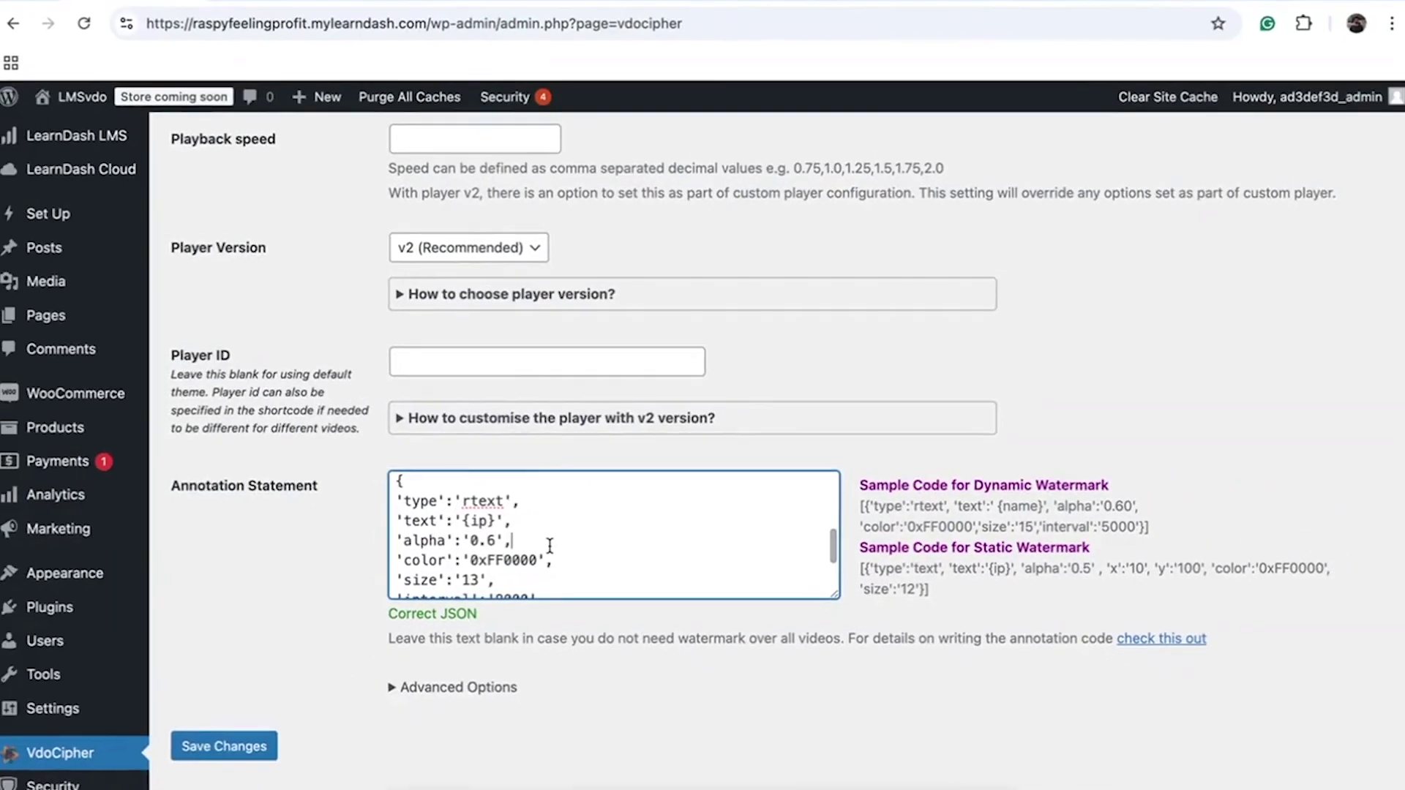
scroll(549, 545, down, 2)
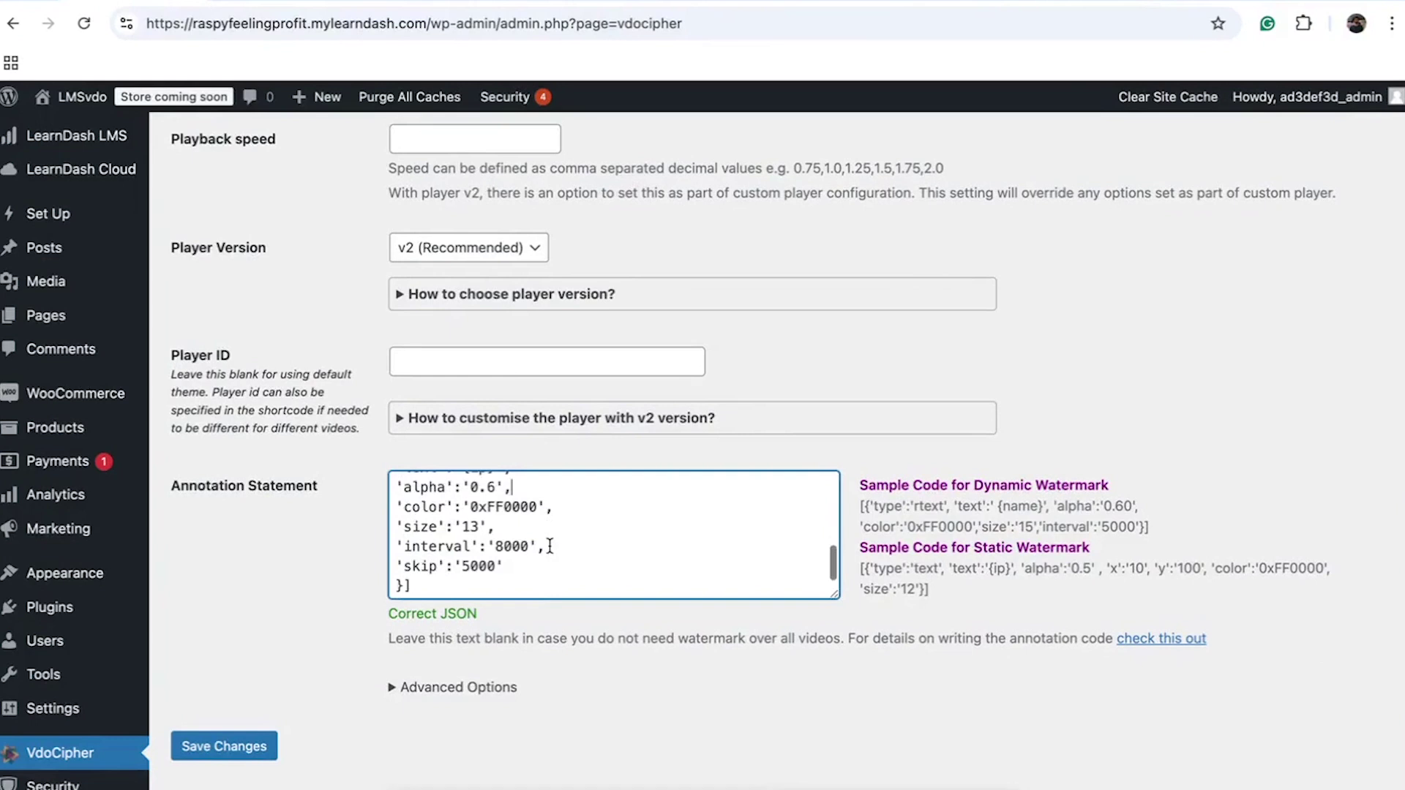
click(510, 565)
scroll(588, 546, up, 3)
scroll(587, 546, down, 3)
scroll(618, 555, up, 3)
scroll(618, 556, down, 3)
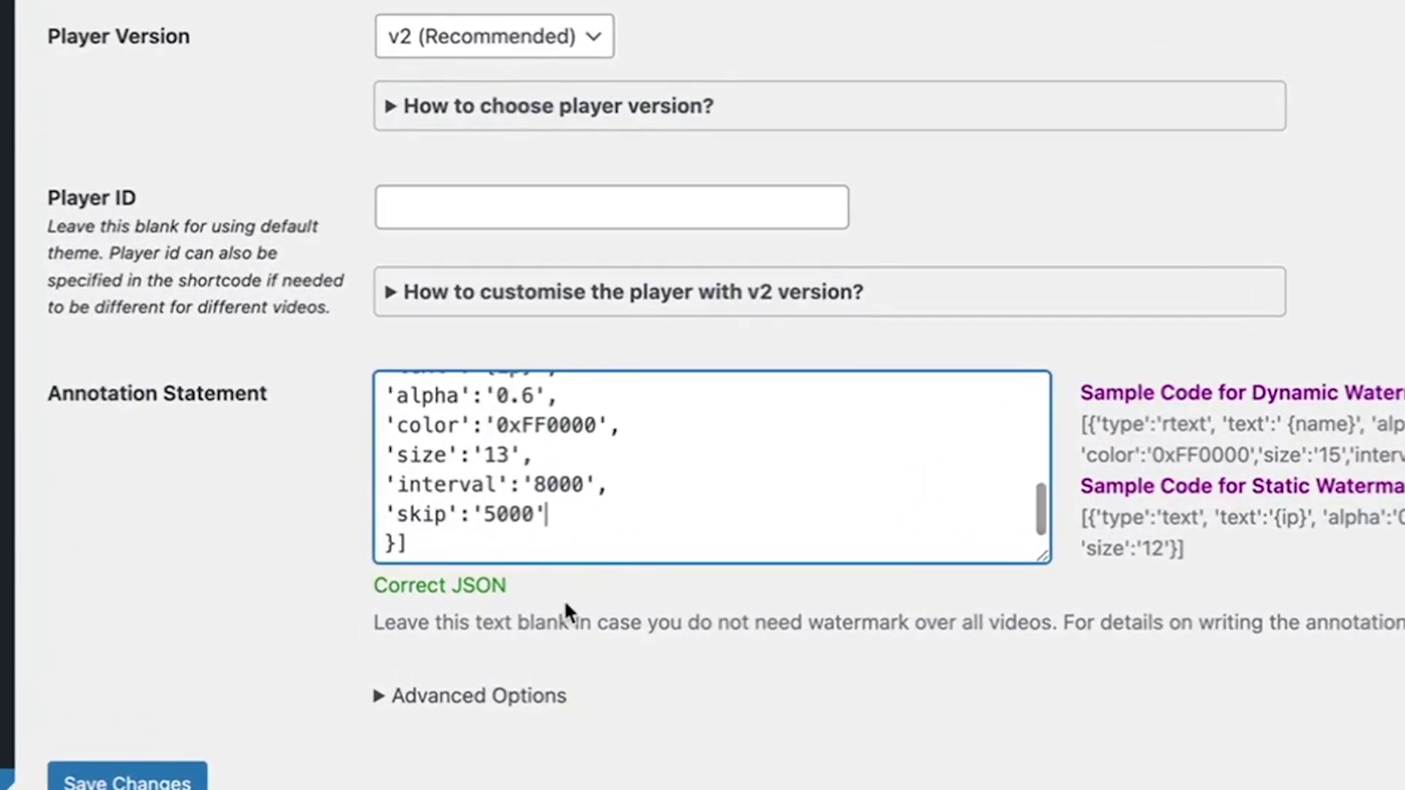
Step: Expand Advanced Options to show userId tracking enabled, down to Save Changes
click(488, 697)
scroll(515, 771, down, 1)
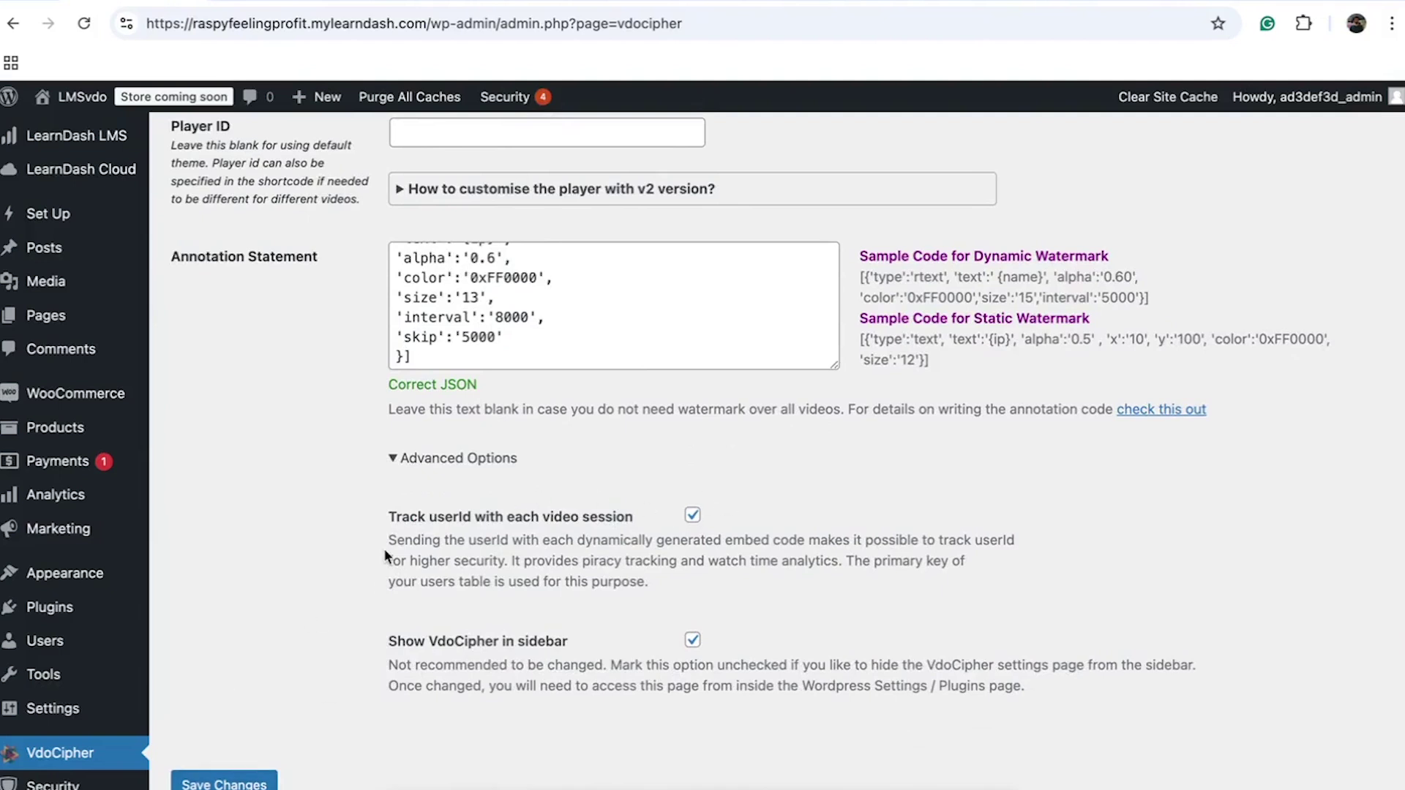
scroll(354, 658, up, 9)
scroll(354, 659, down, 9)
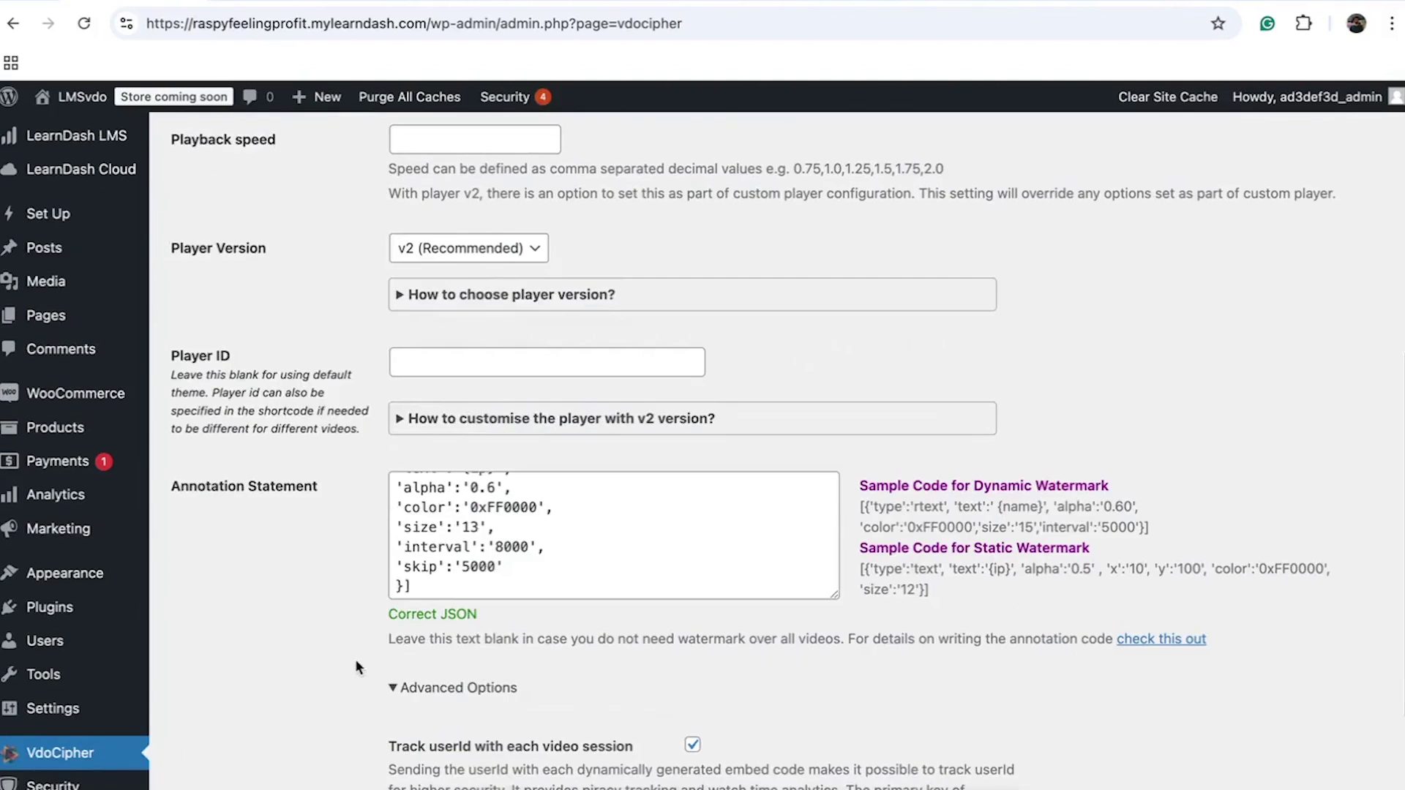
scroll(354, 658, down, 1)
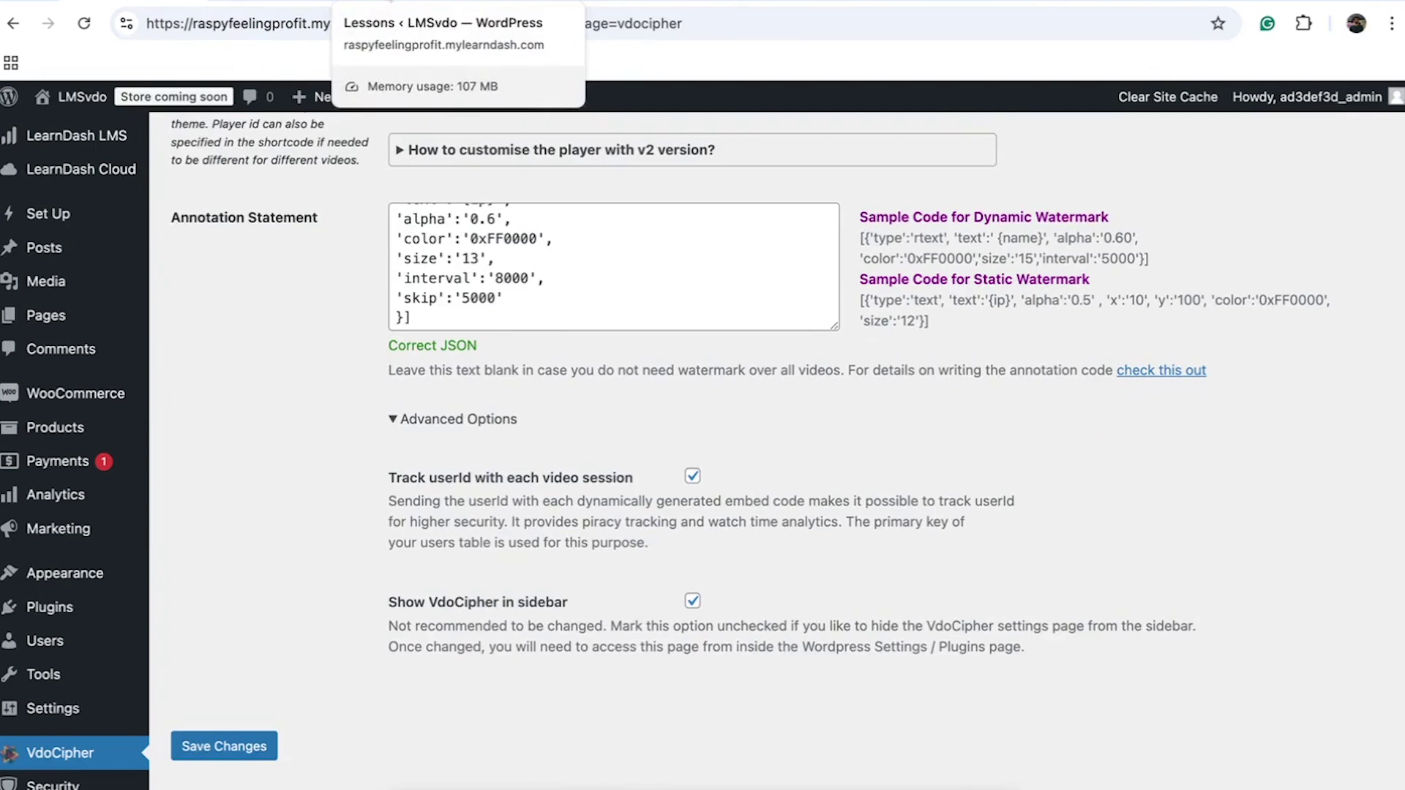
Step: Open Lesson 1 in the LearnDash block editor and focus the block search field
click(391, 2)
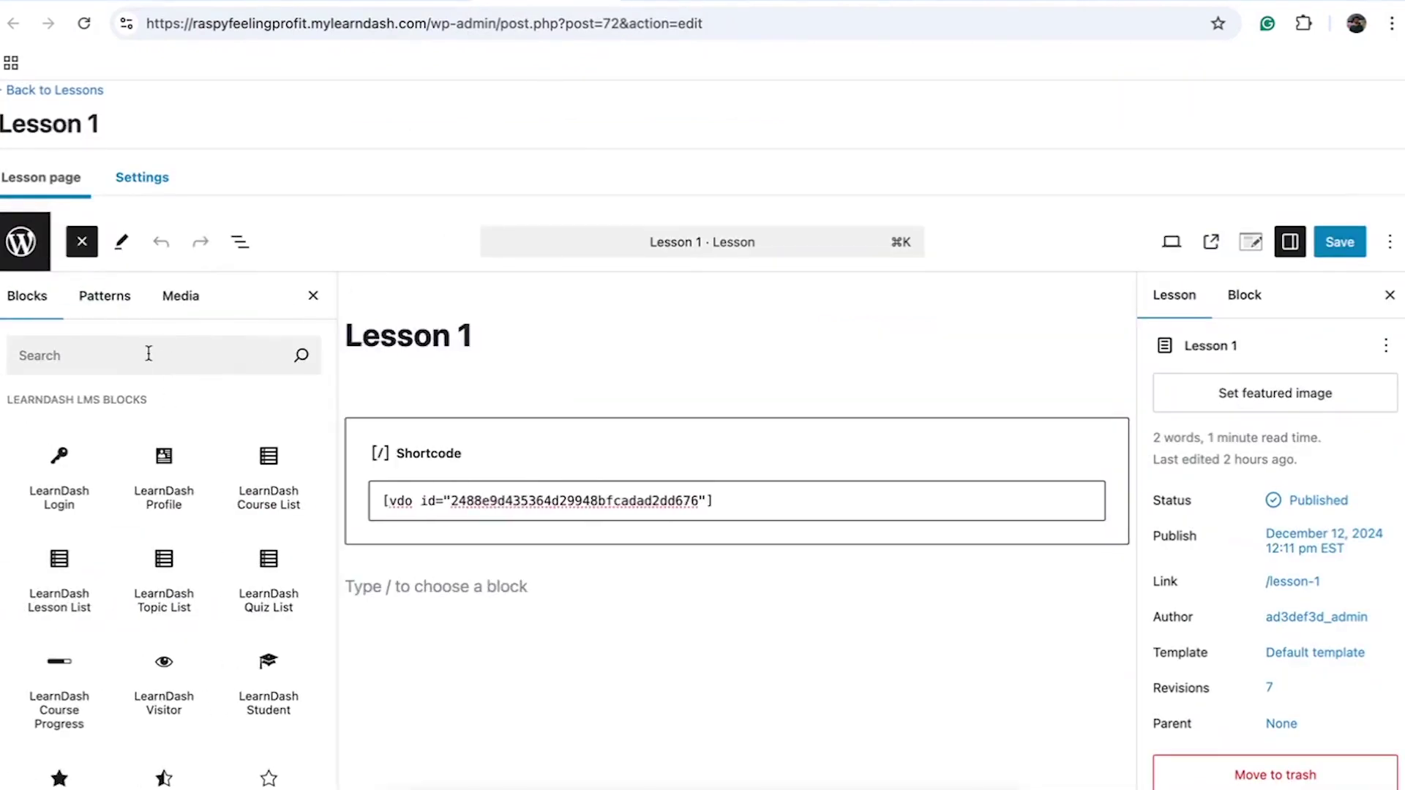
click(148, 353)
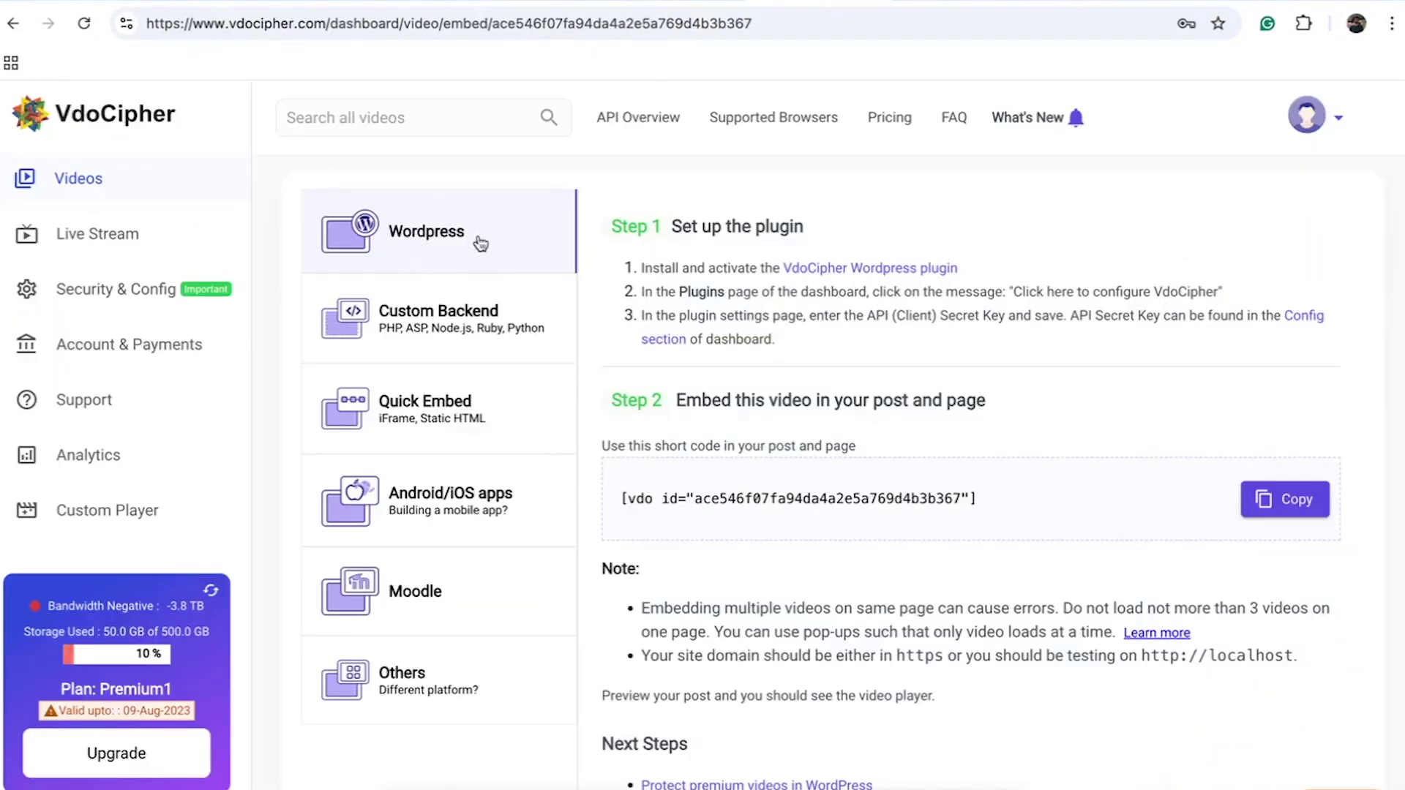
Step: Select the video's [vdo id=...] embed shortcode under Step 2 and copy it
triple_click(753, 494)
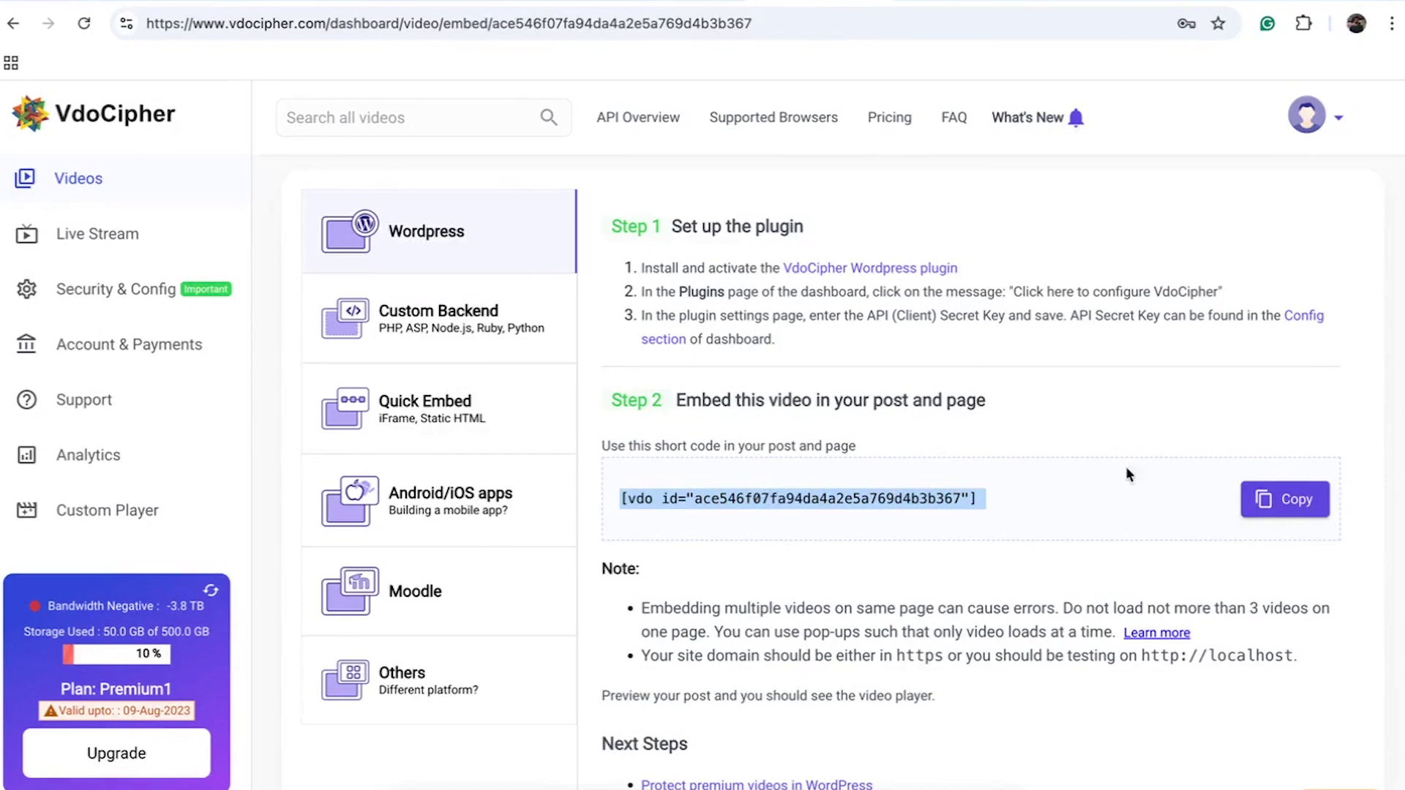
click(1286, 502)
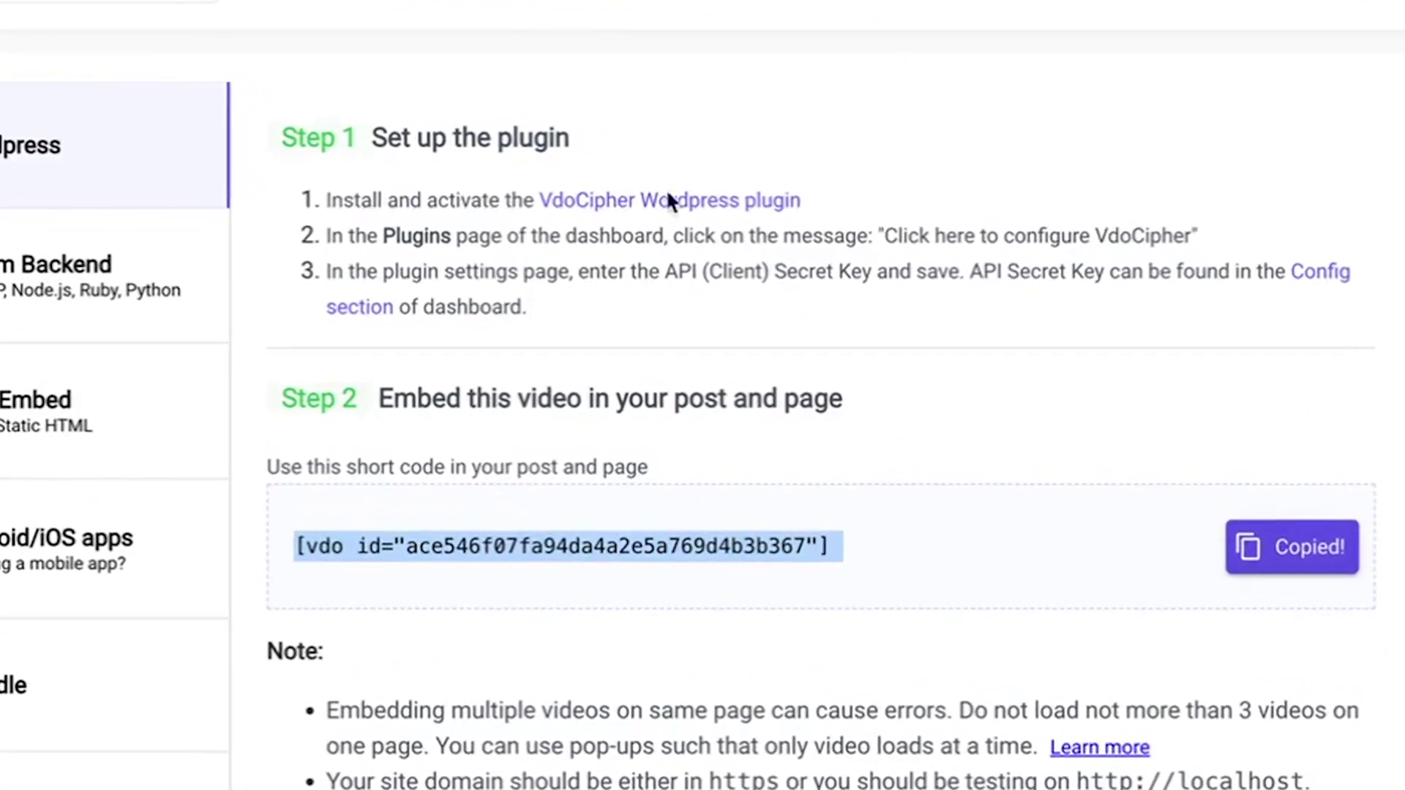
click(998, 457)
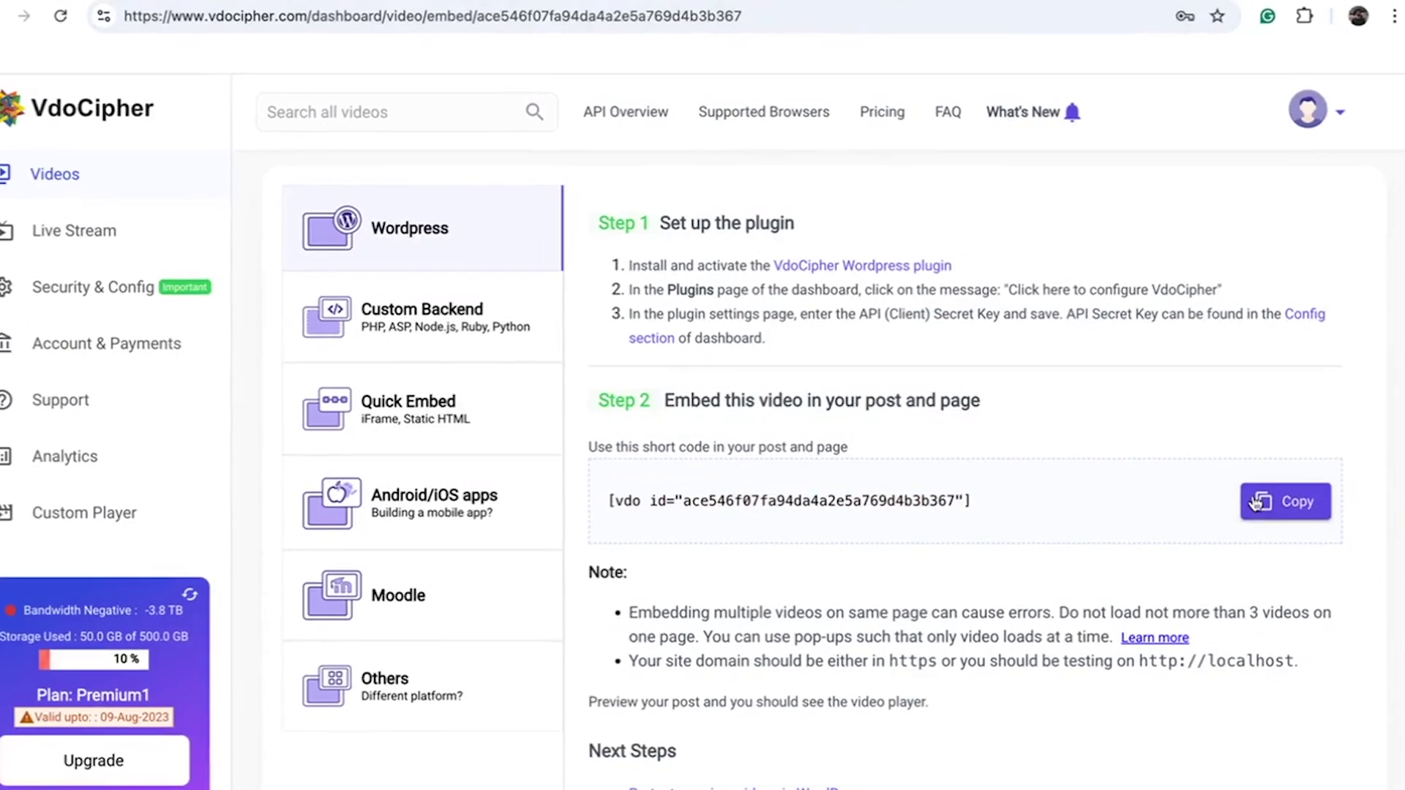
click(1256, 504)
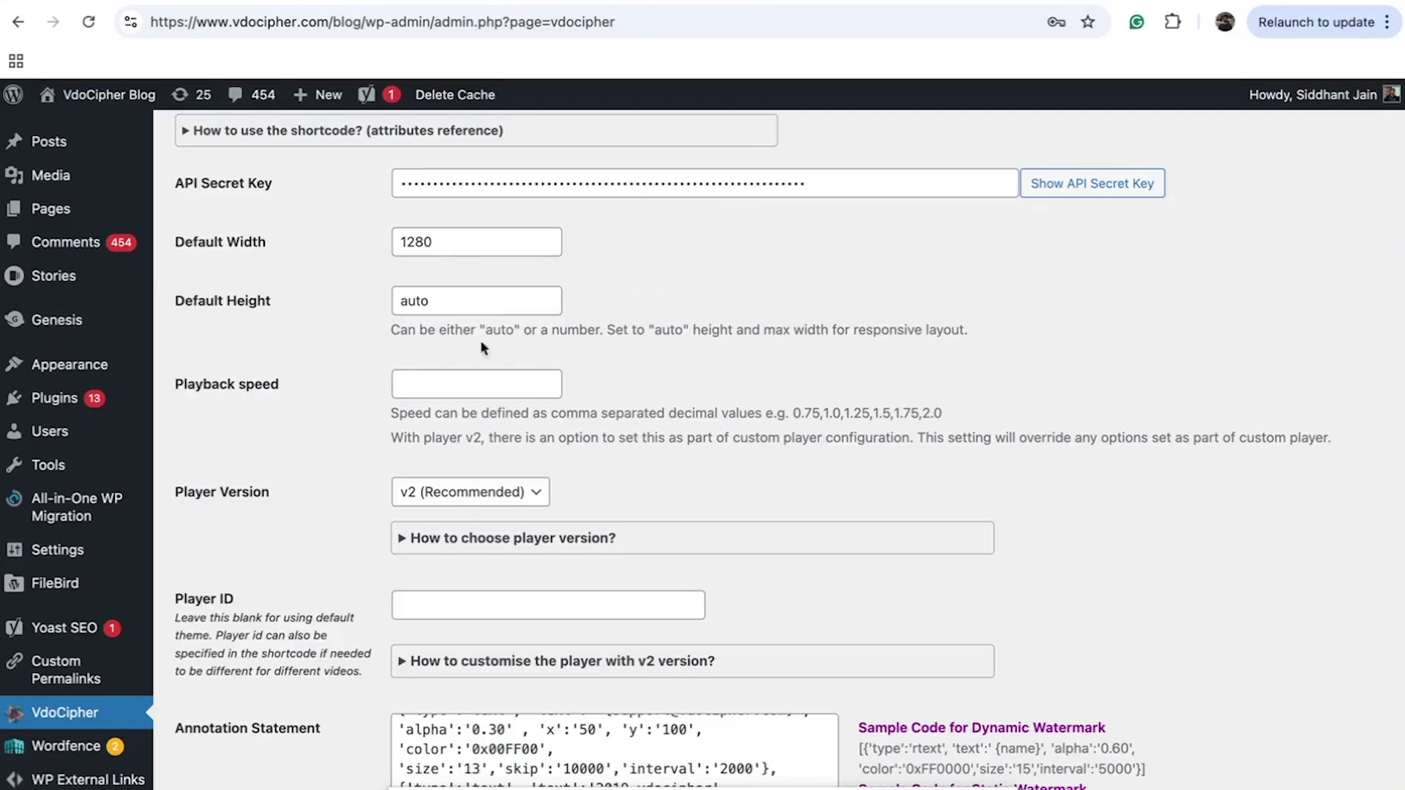
Step: Change the custom player's Primary Color from red to blue #00a3ff
scroll(519, 497, down, 1)
scroll(520, 497, down, 4)
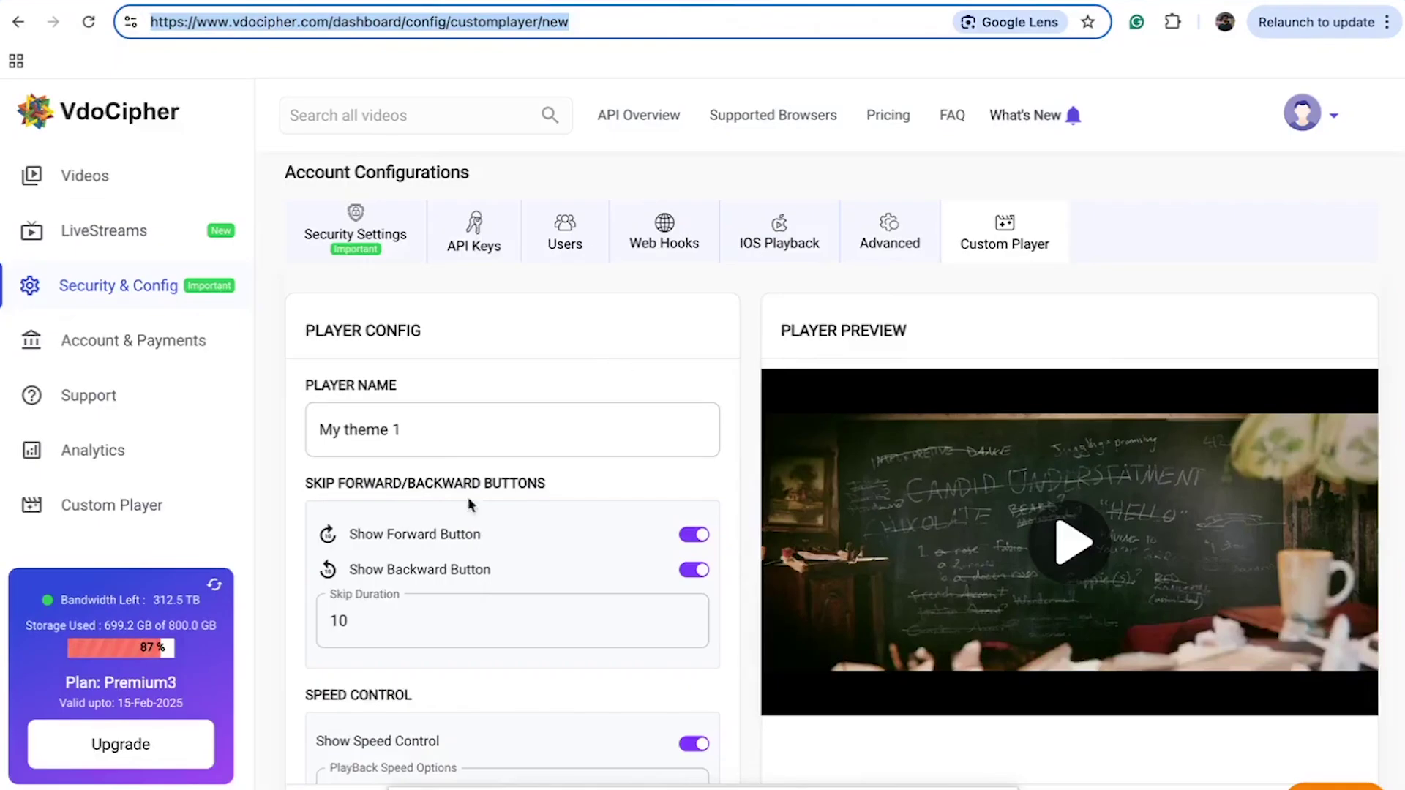
scroll(469, 505, down, 2)
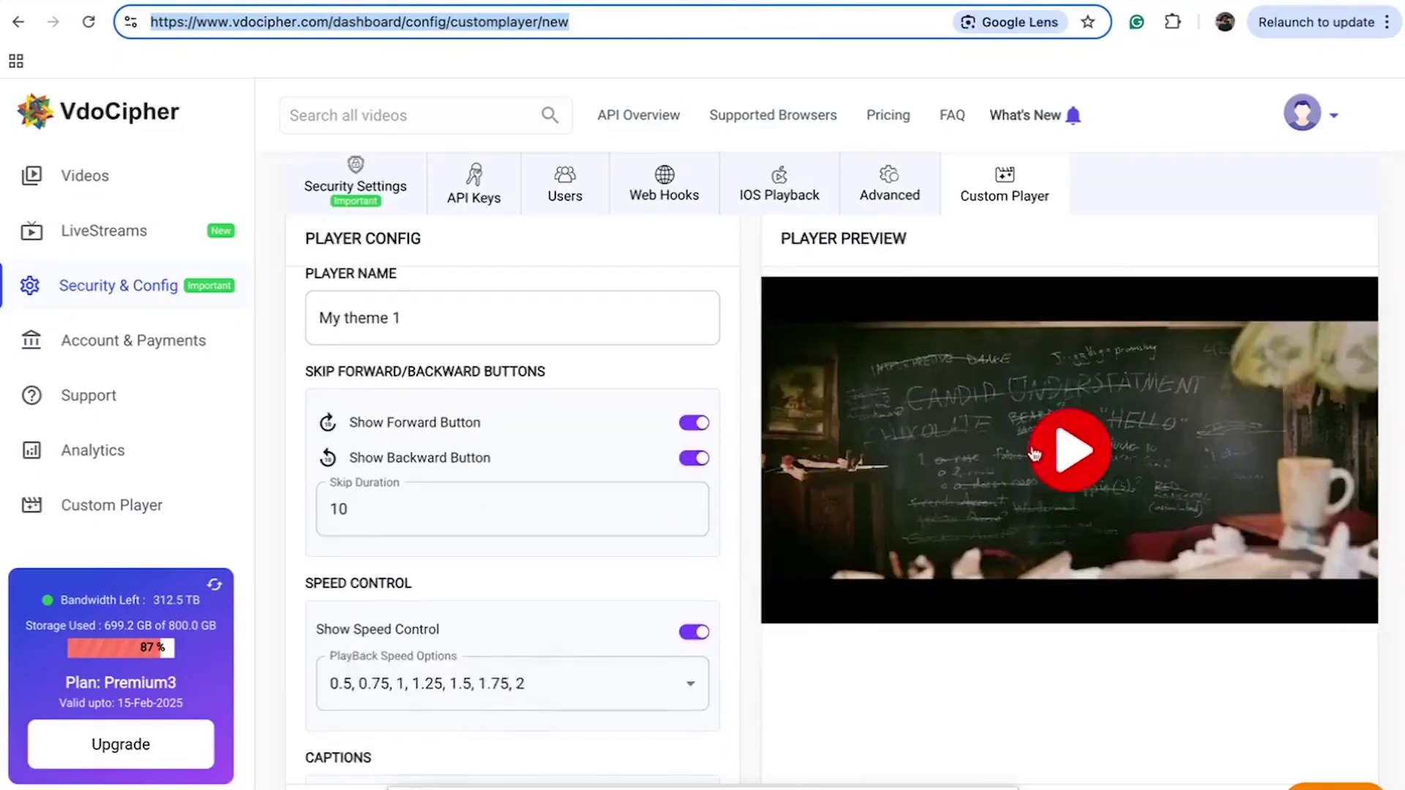
scroll(608, 589, down, 5)
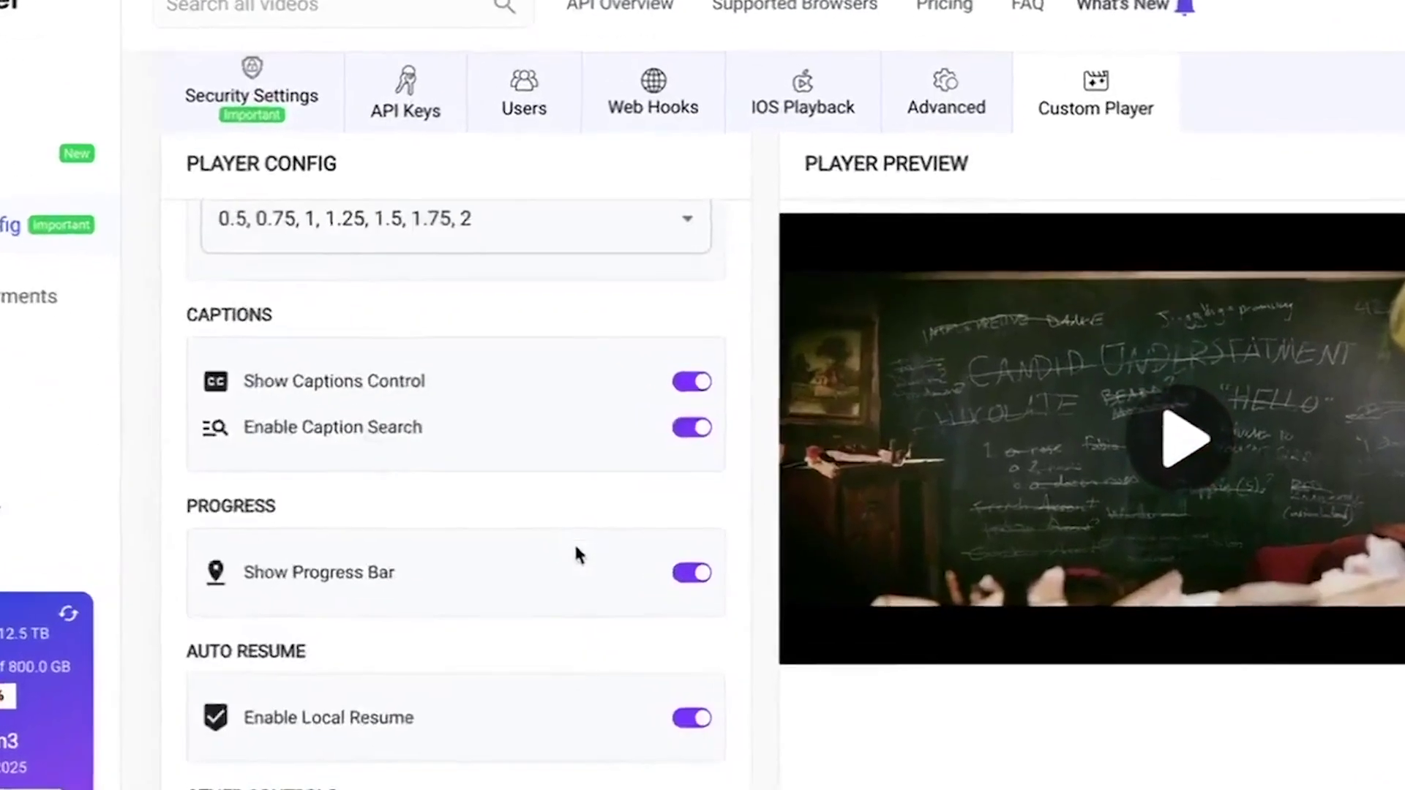
scroll(576, 554, down, 5)
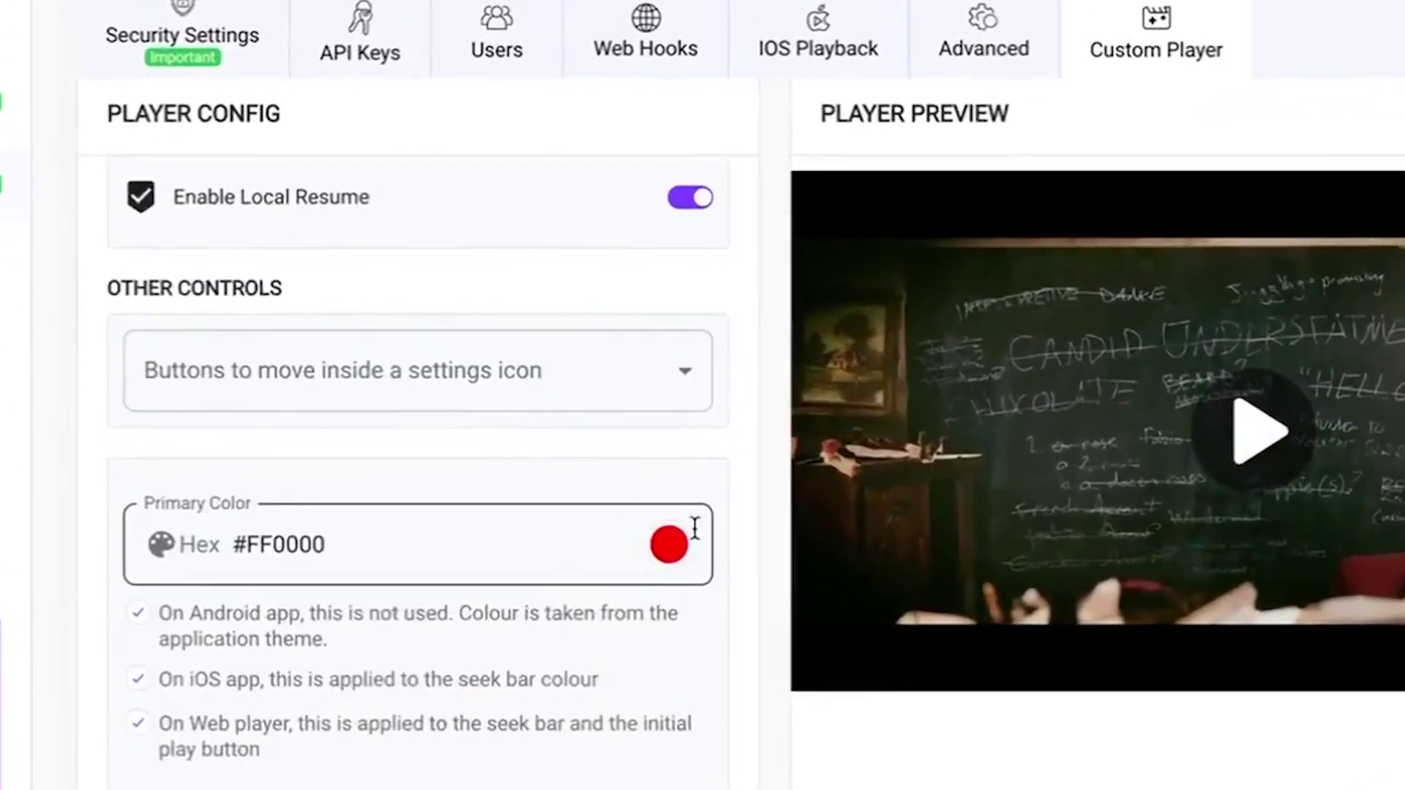
click(673, 534)
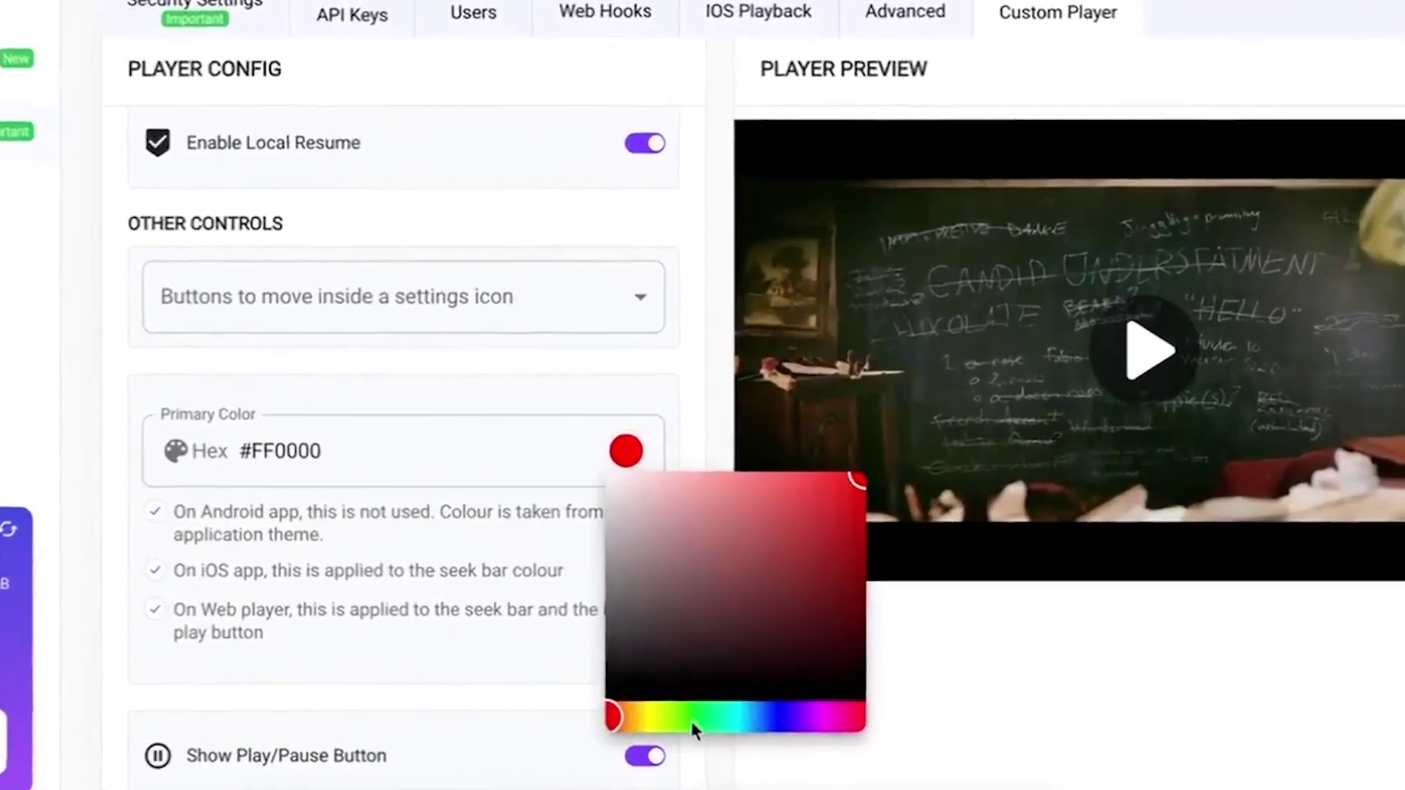
click(773, 727)
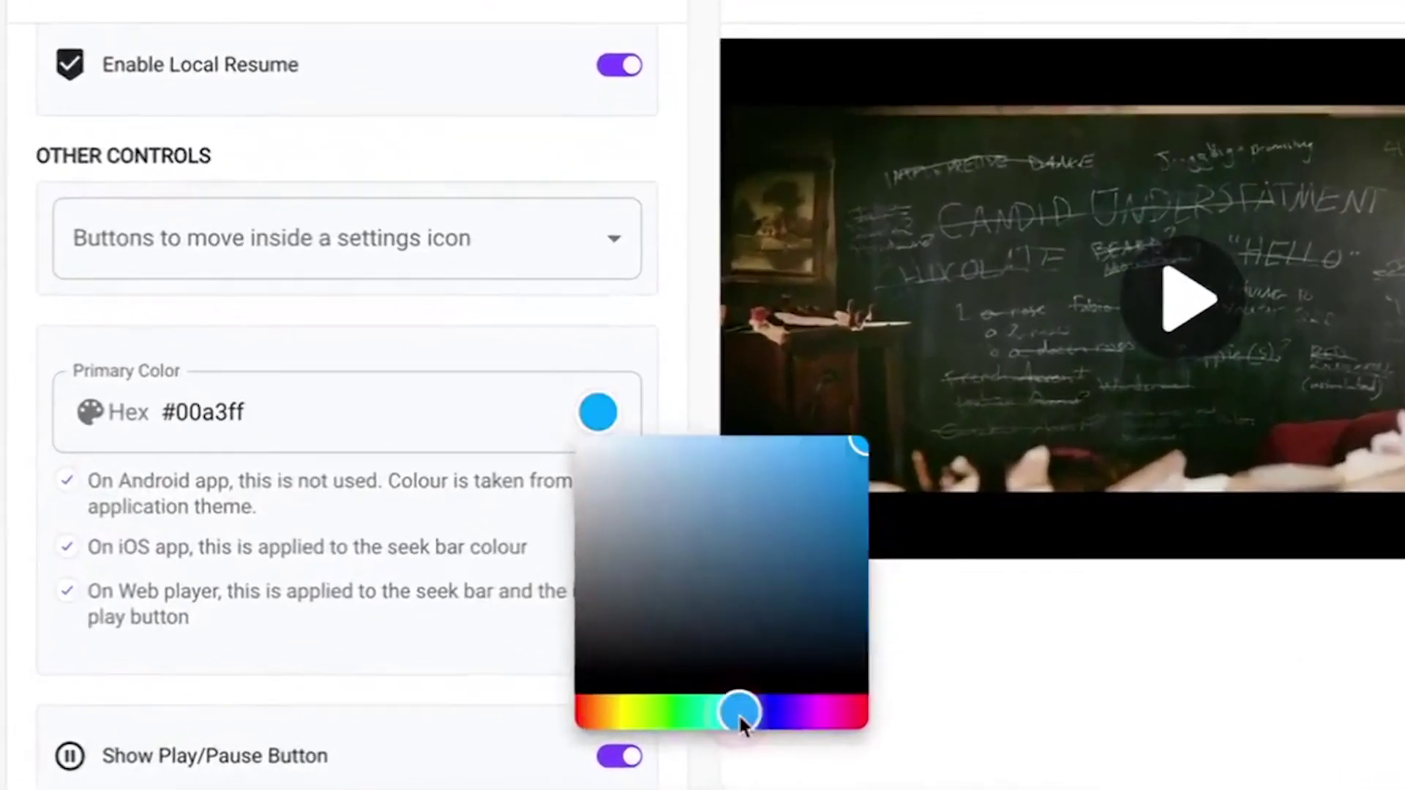
click(678, 570)
Step: Play the muted preview with the blue theme and scroll through Player Config
click(983, 418)
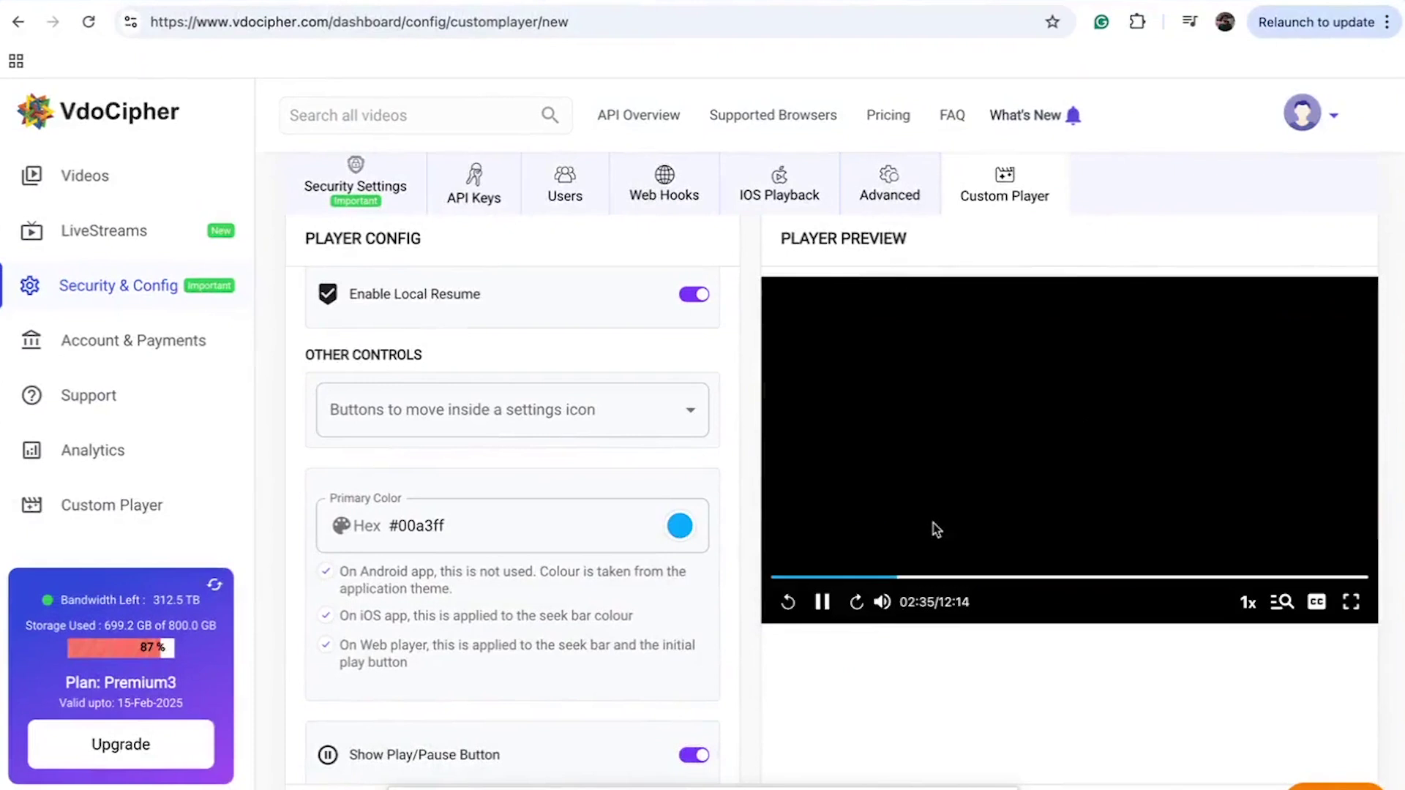
click(881, 601)
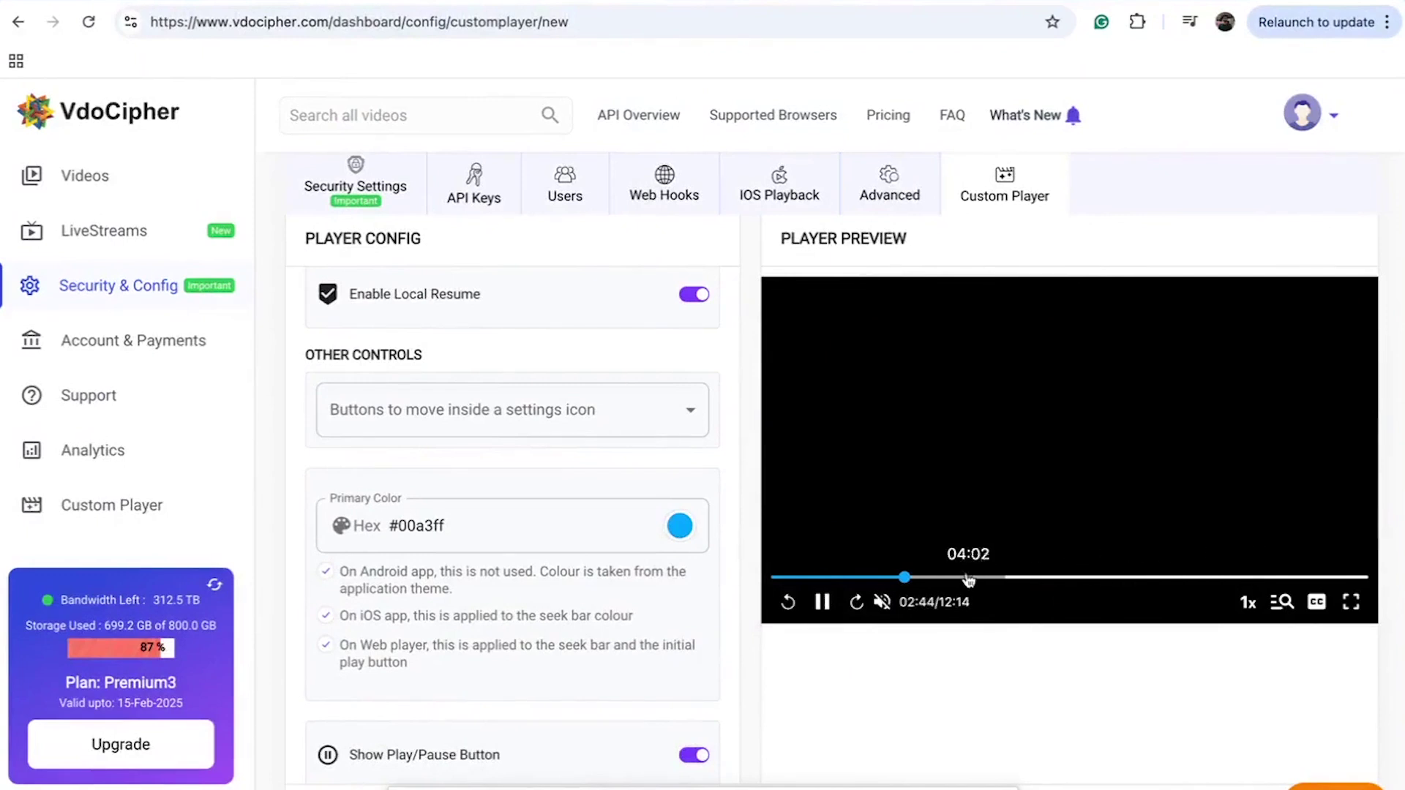
scroll(651, 480, up, 10)
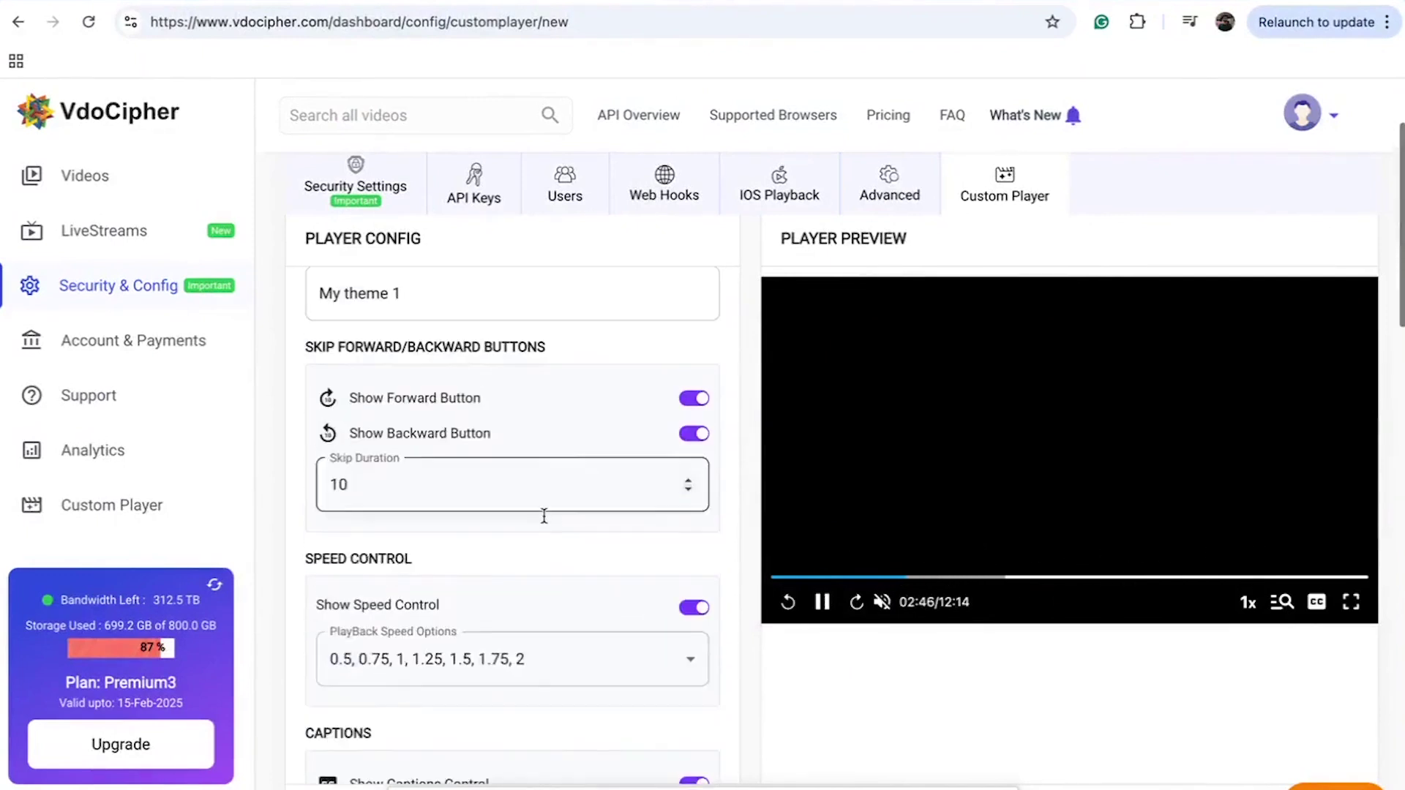
scroll(560, 537, up, 2)
scroll(560, 537, down, 10)
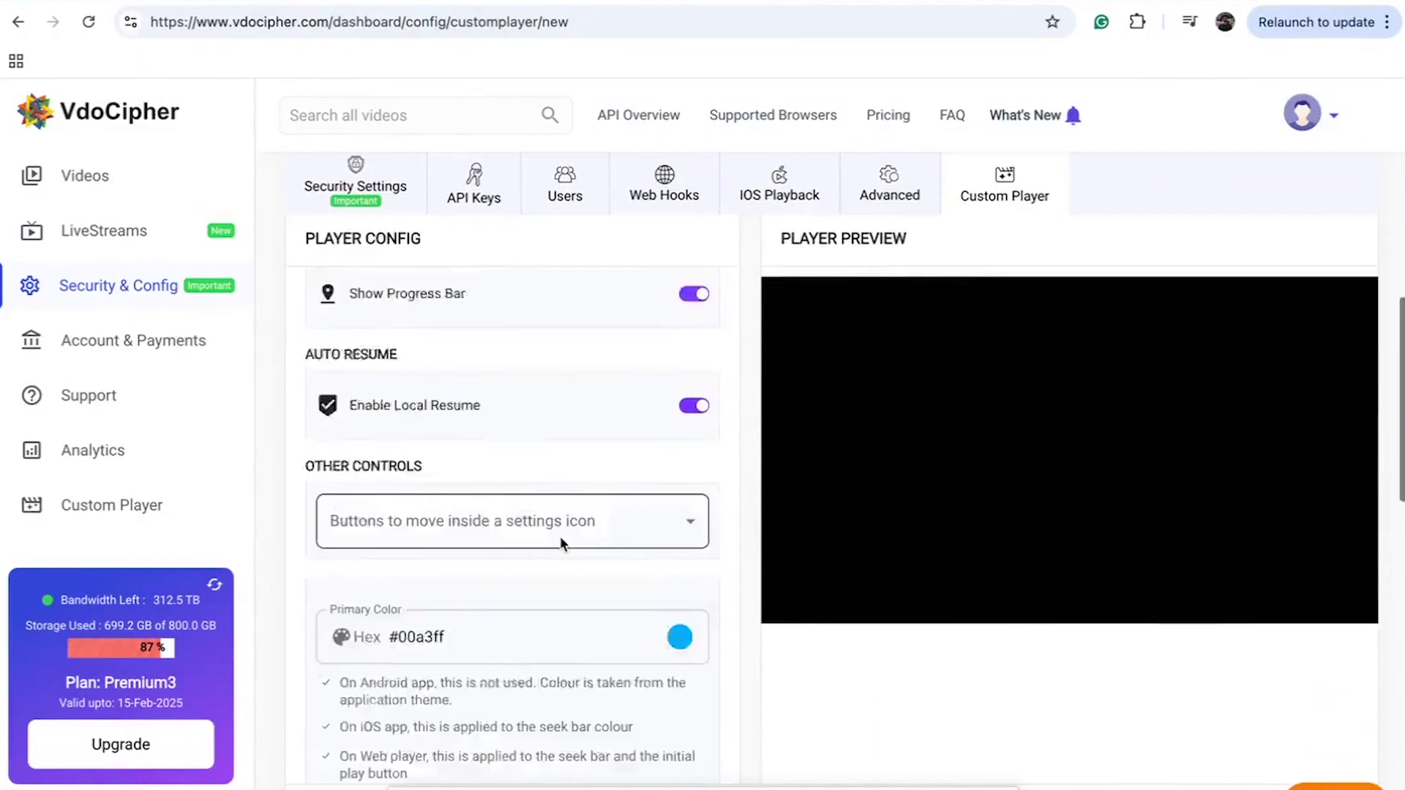
scroll(560, 537, up, 10)
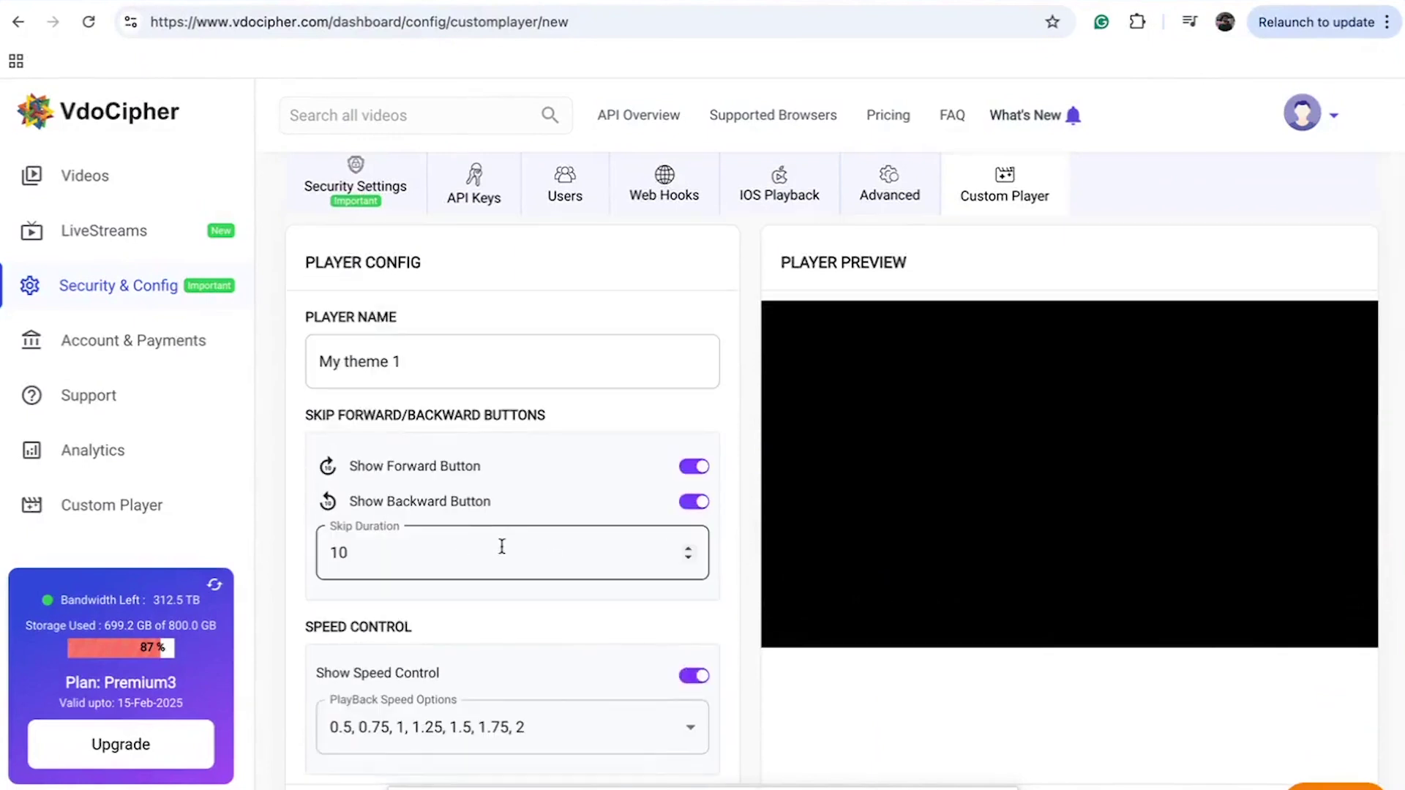
scroll(502, 547, down, 10)
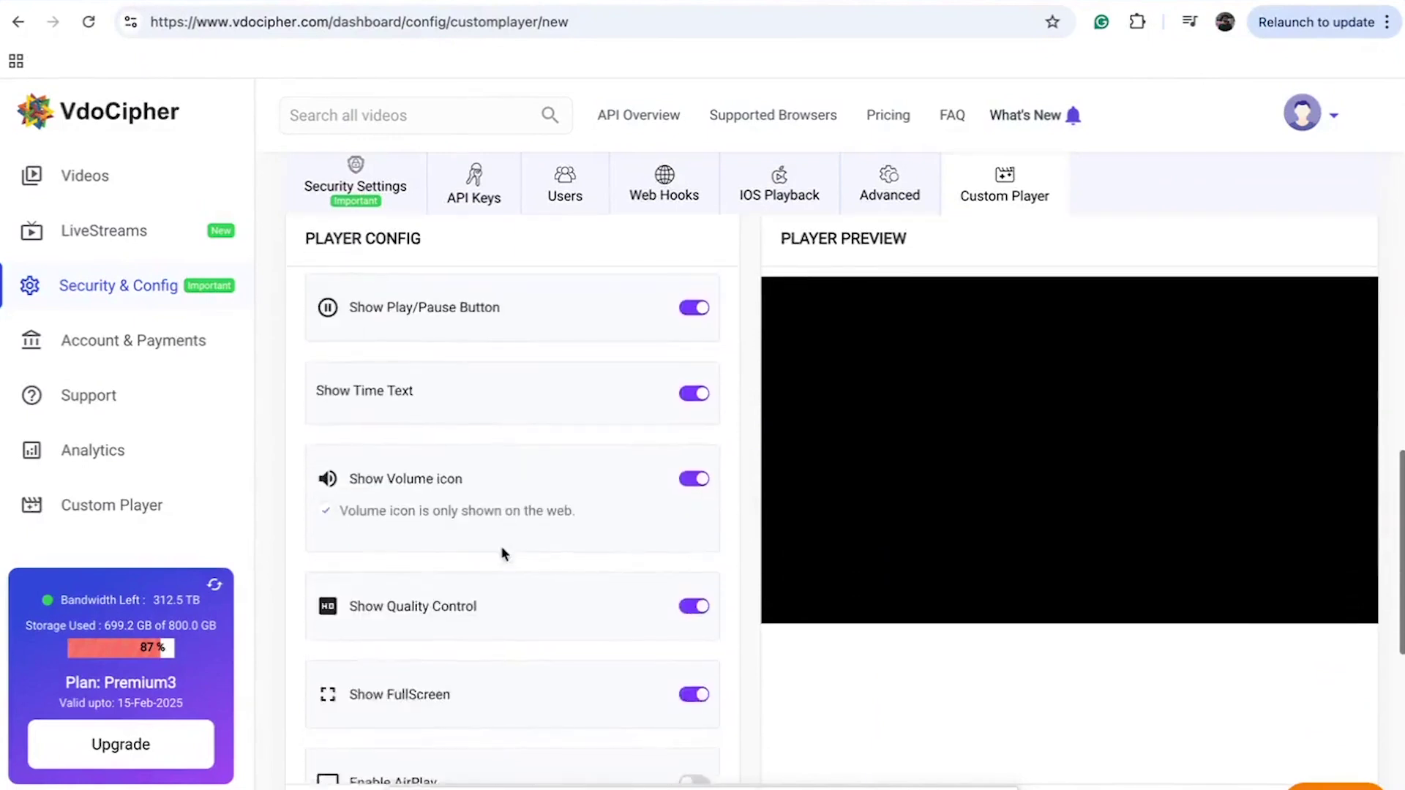
scroll(502, 554, down, 5)
scroll(502, 554, up, 5)
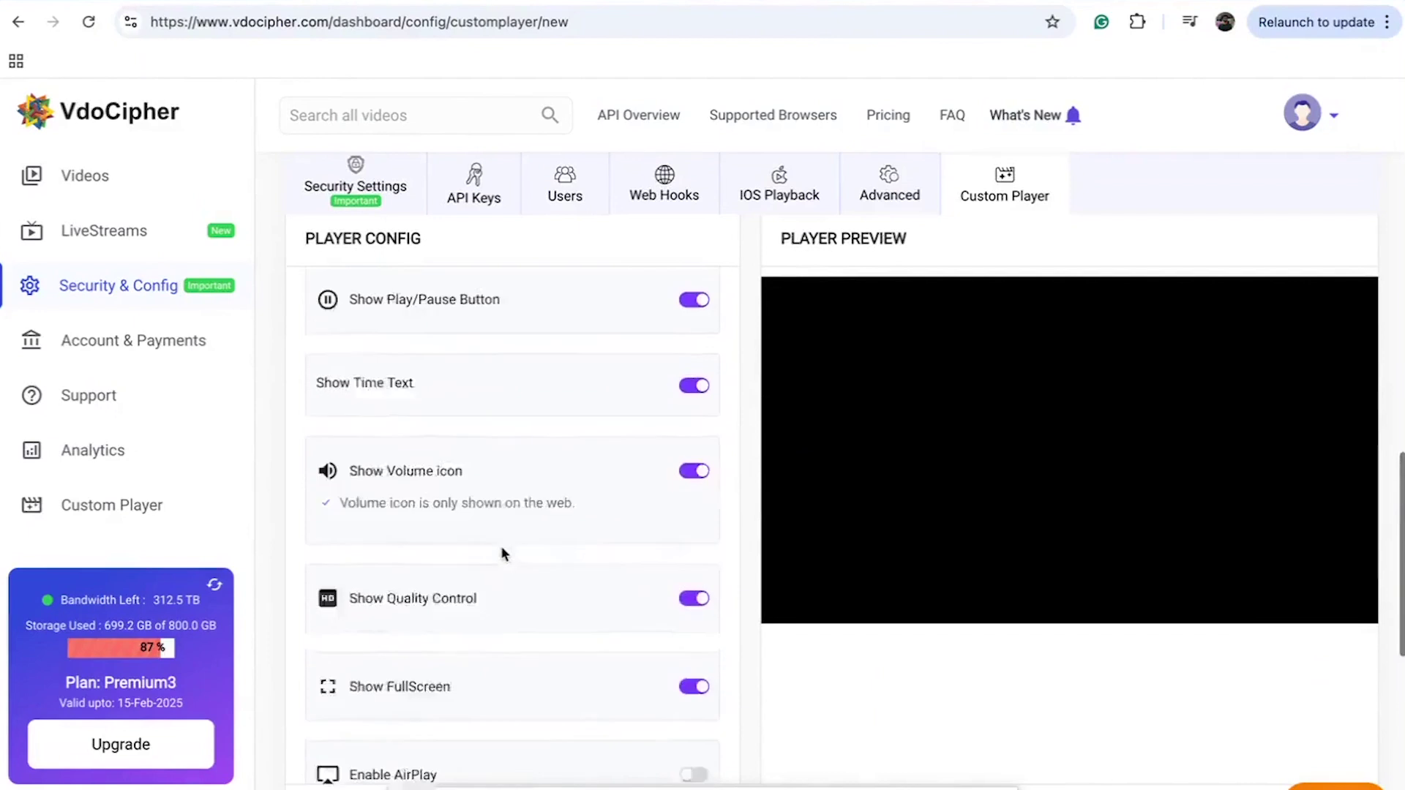
scroll(502, 554, up, 8)
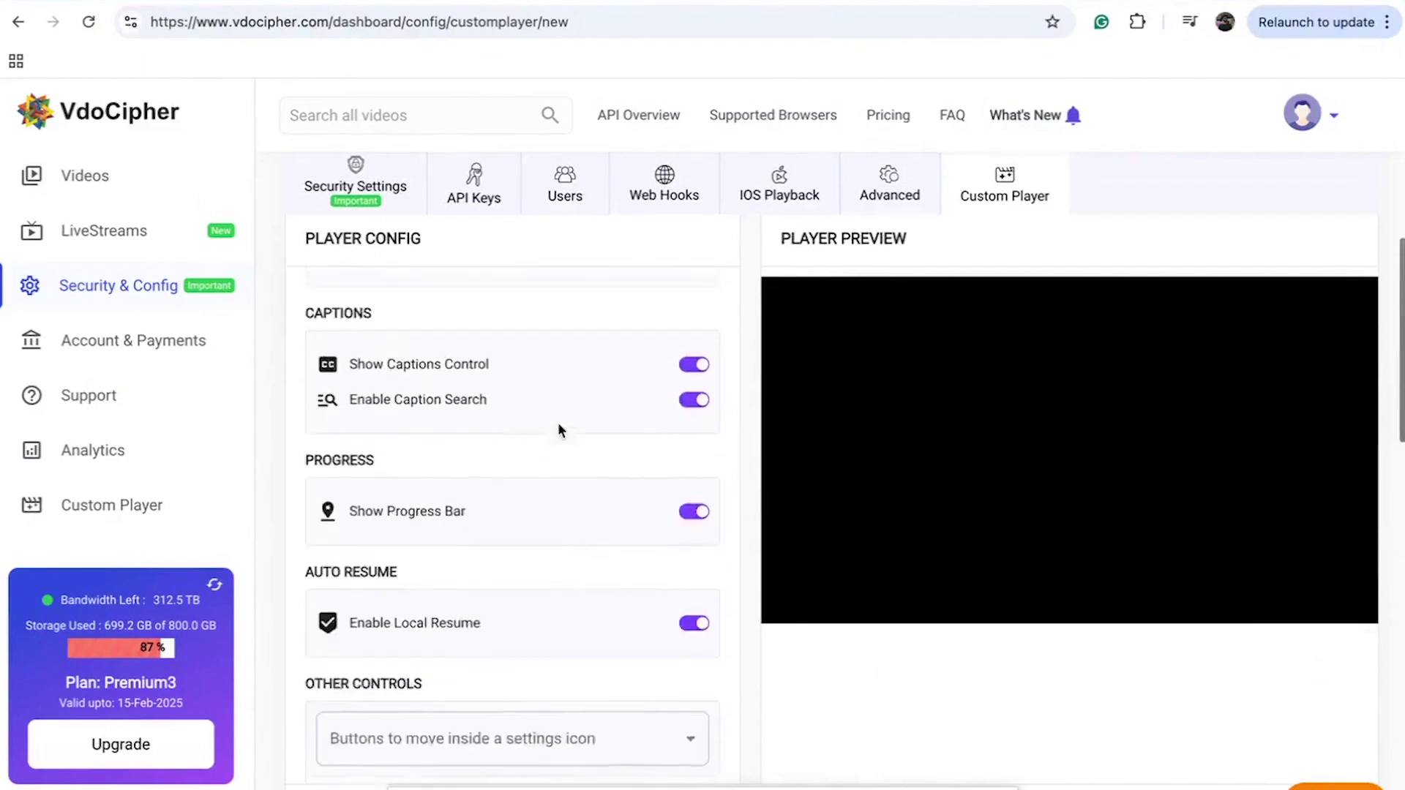
scroll(569, 330, up, 8)
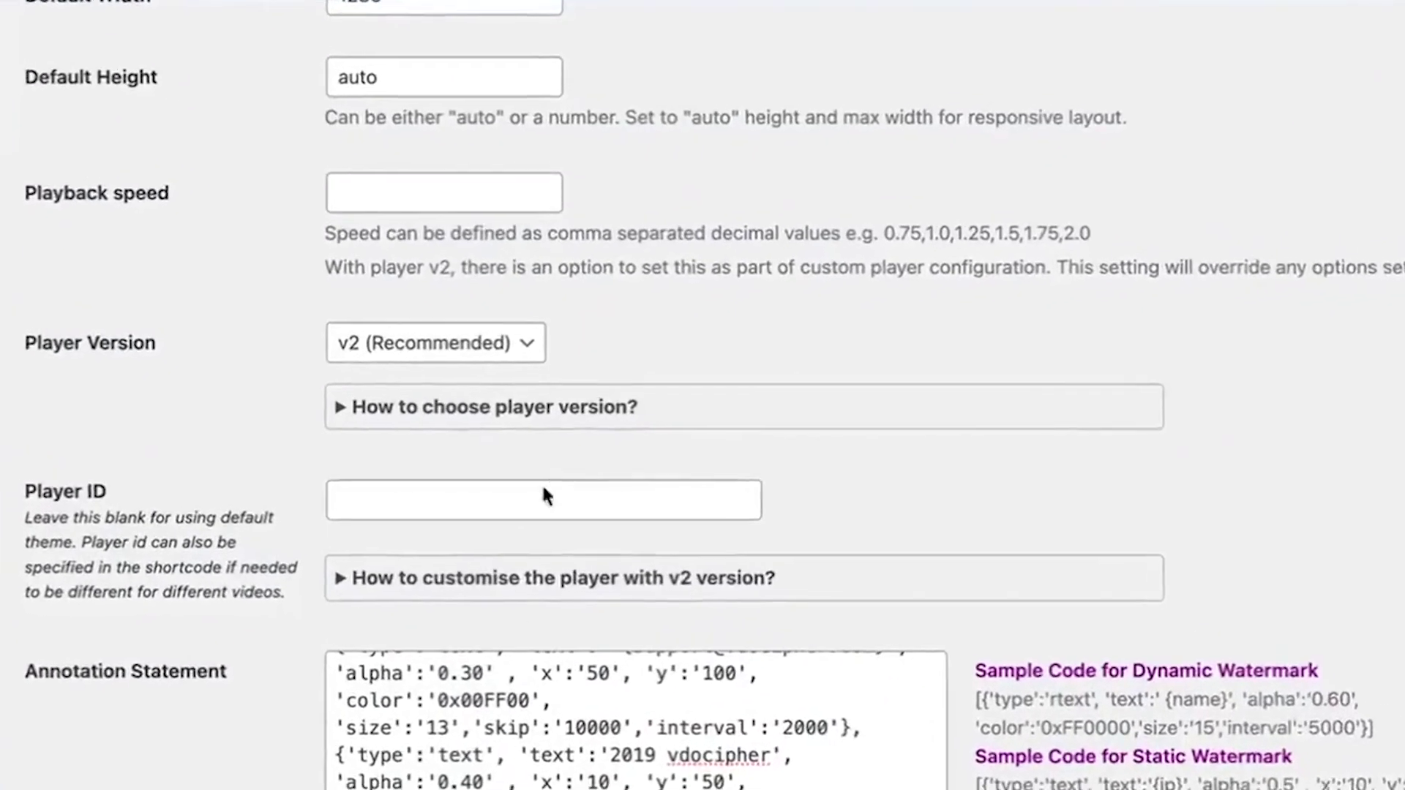
Step: Select the Dynamic and Static Watermark sample codes, then open the 'check this out' annotation article
click(483, 516)
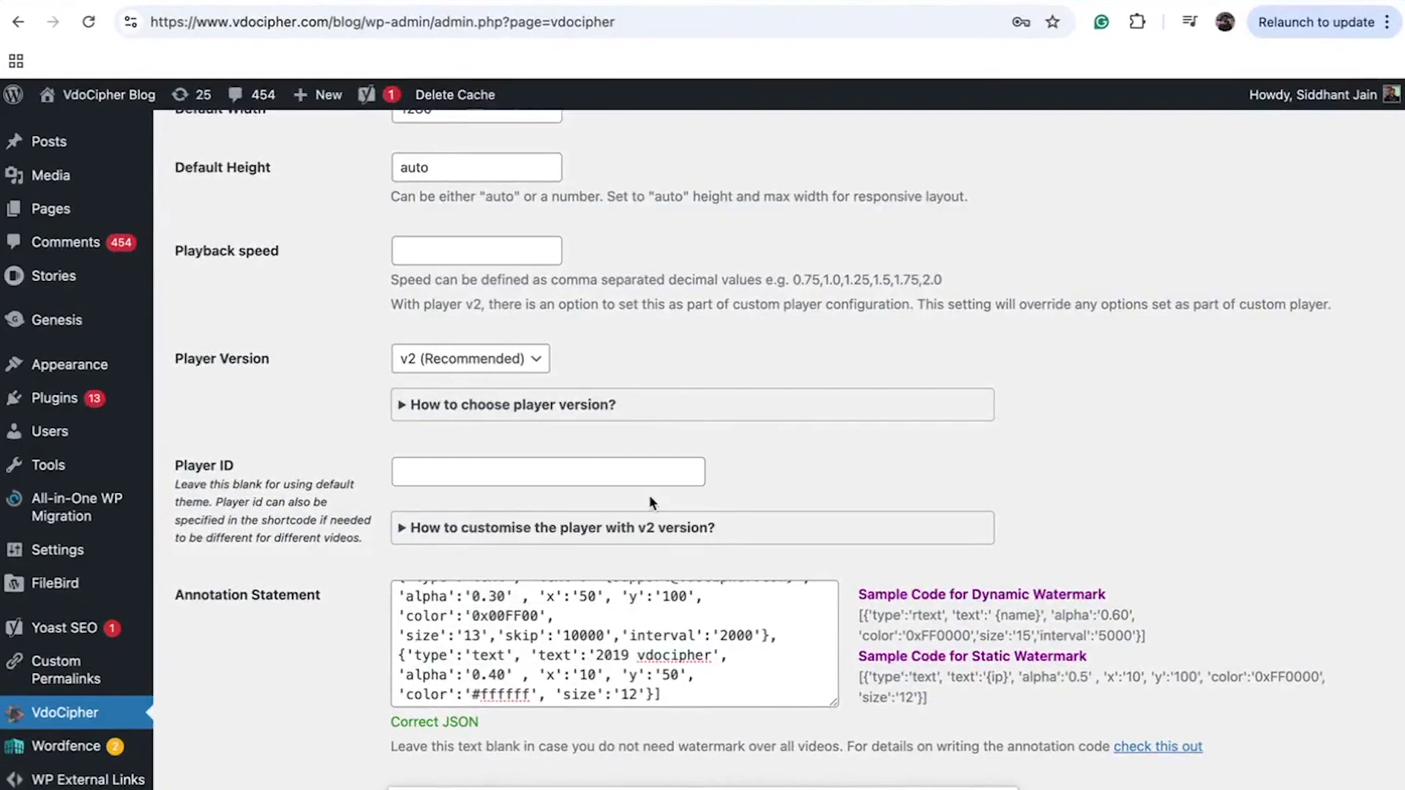
scroll(844, 653, down, 2)
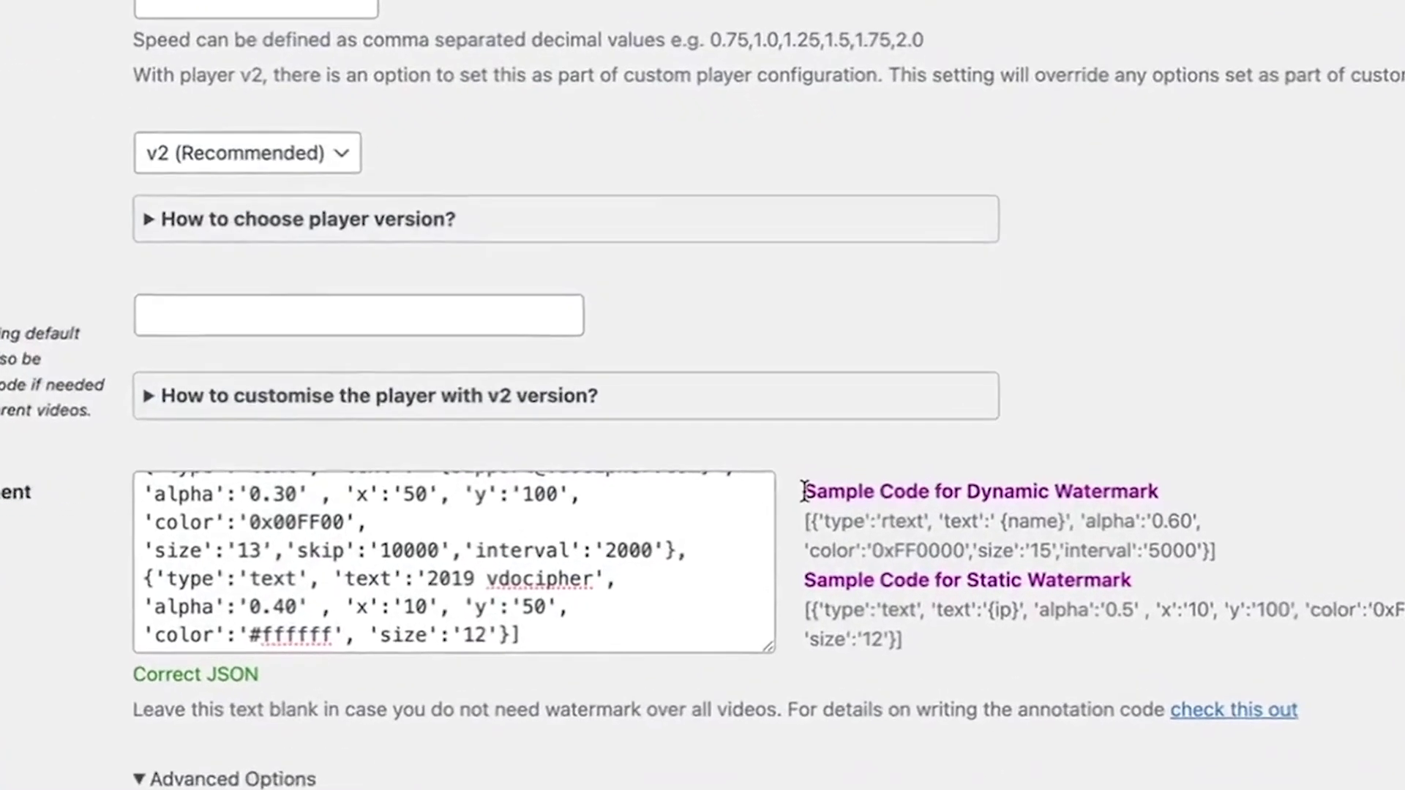
triple_click(925, 570)
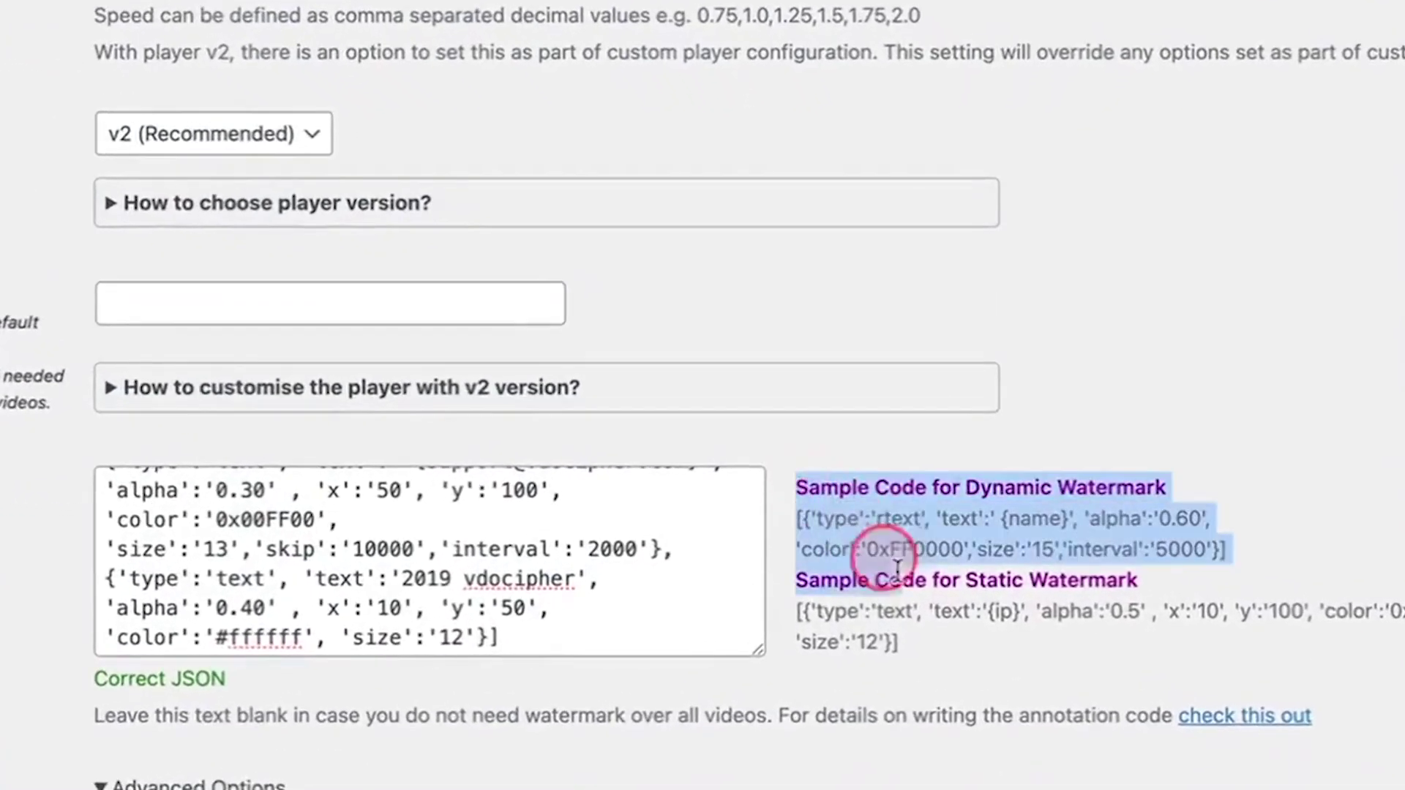
drag(897, 567, 918, 646)
click(917, 646)
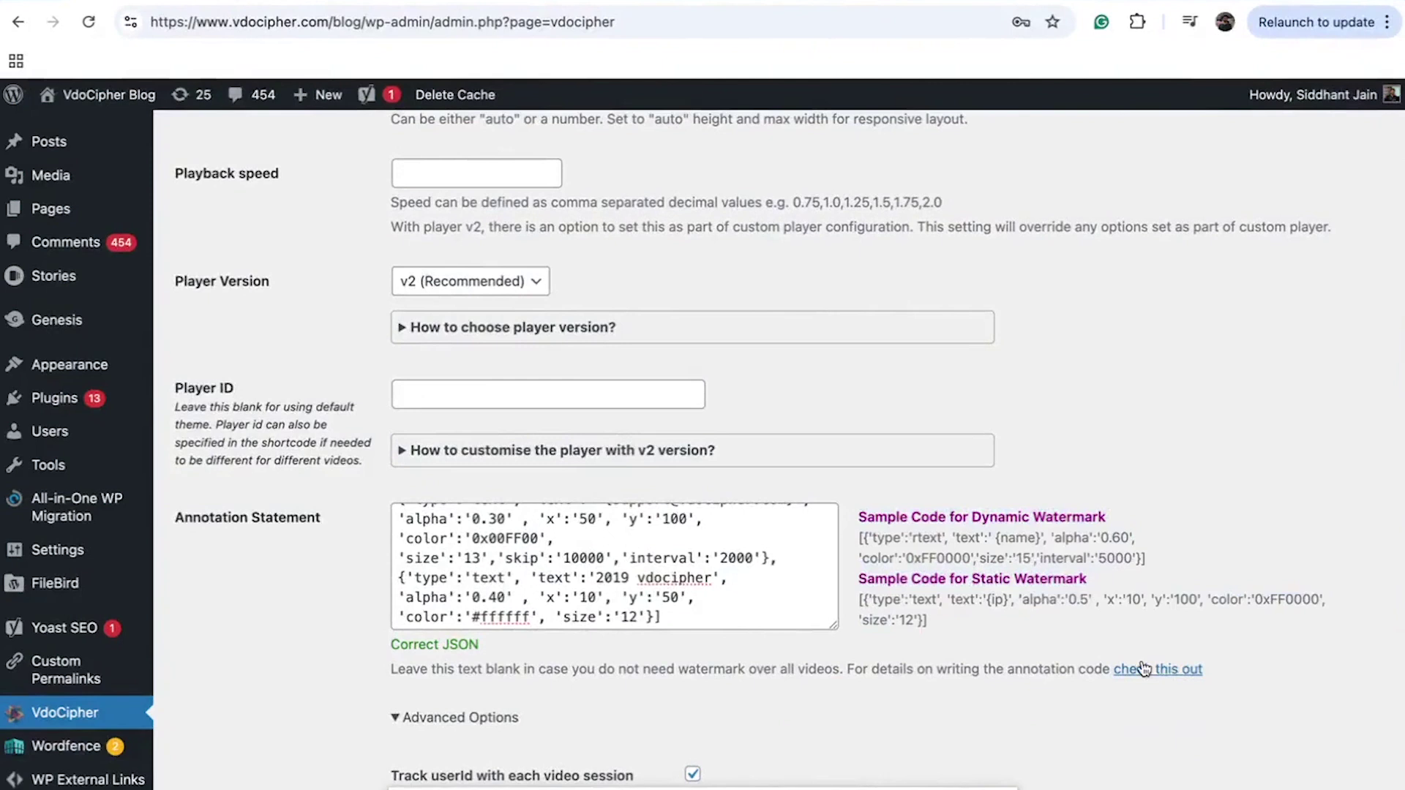
click(1160, 670)
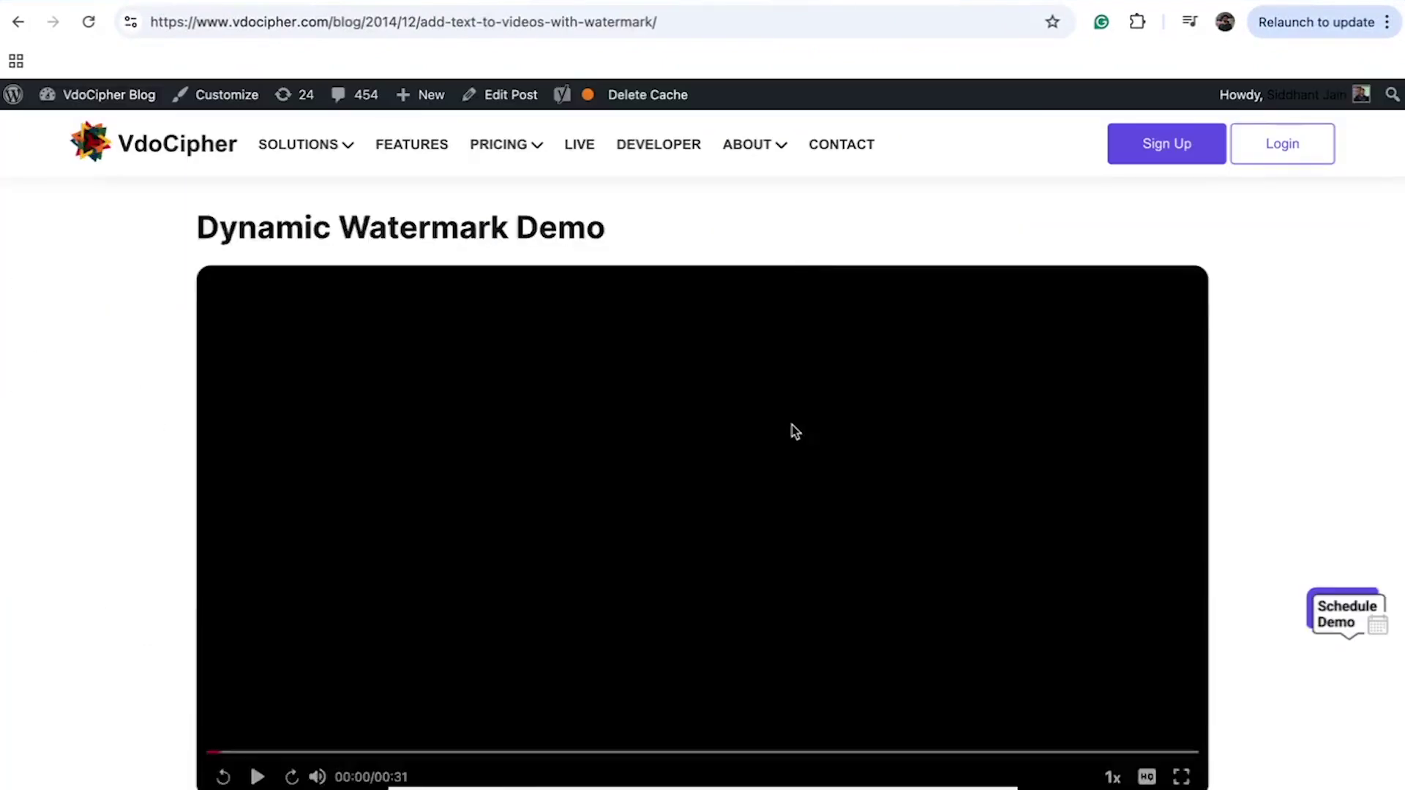
Step: Play the Dynamic Watermark Demo video and replay it from the start
scroll(790, 432, down, 1)
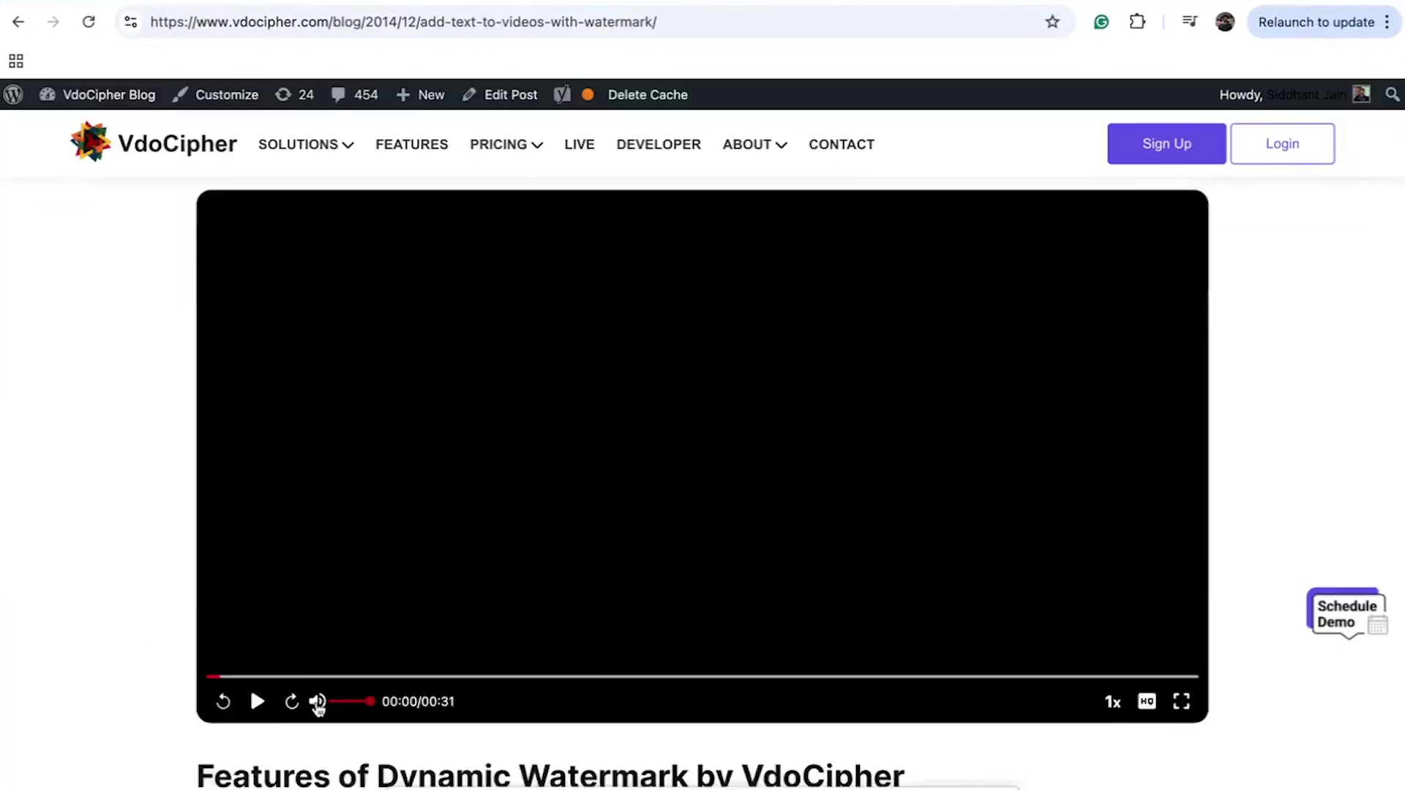
click(256, 701)
scroll(372, 439, up, 2)
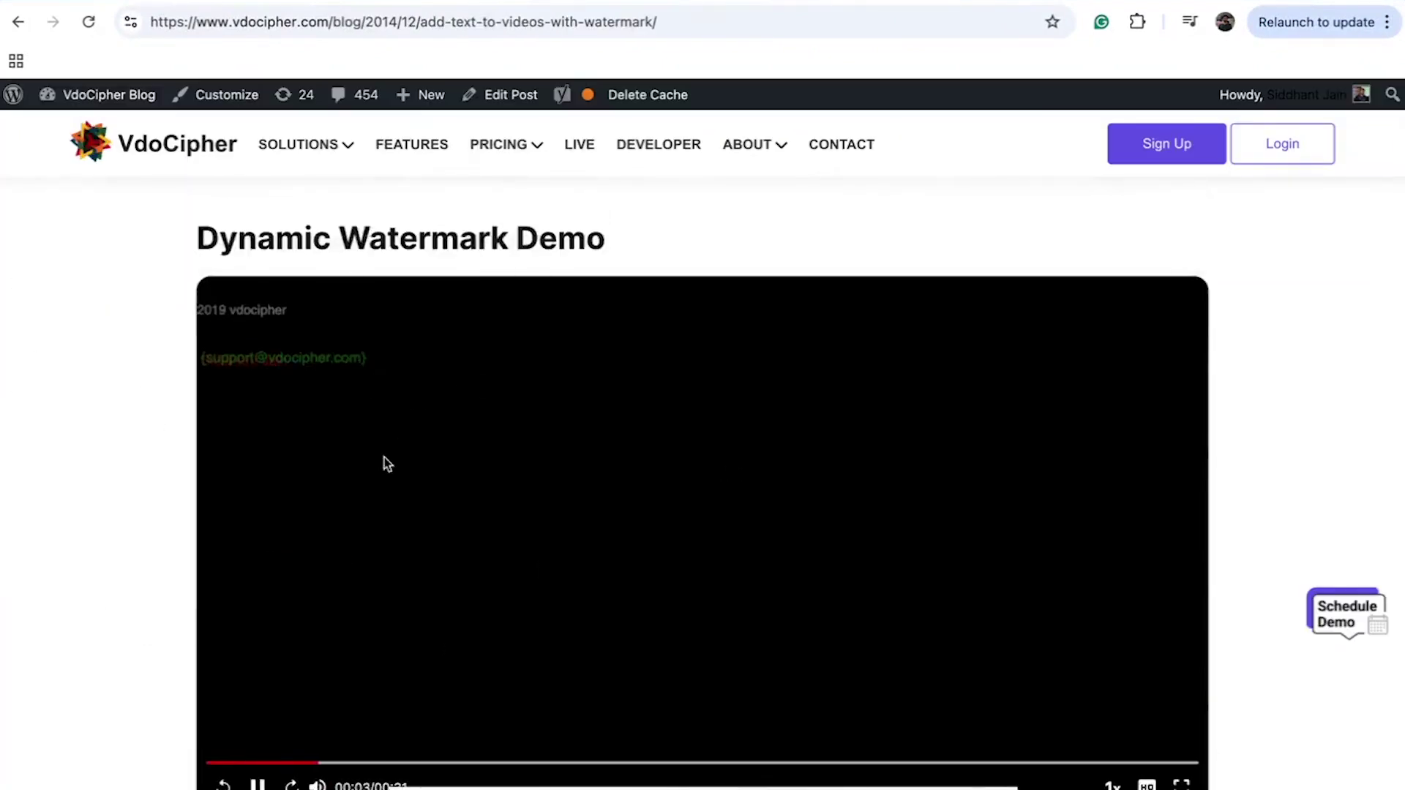
scroll(542, 425, down, 1)
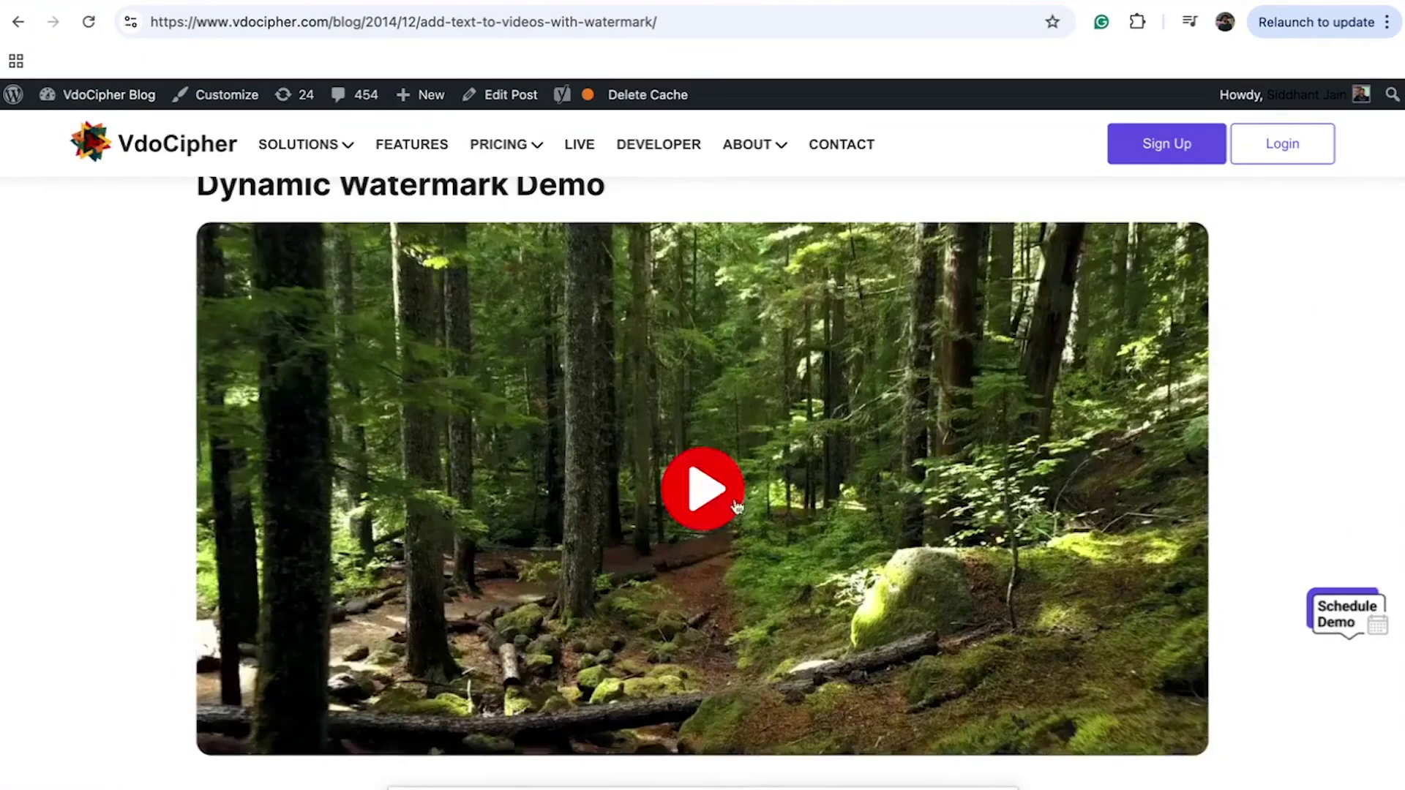
click(700, 511)
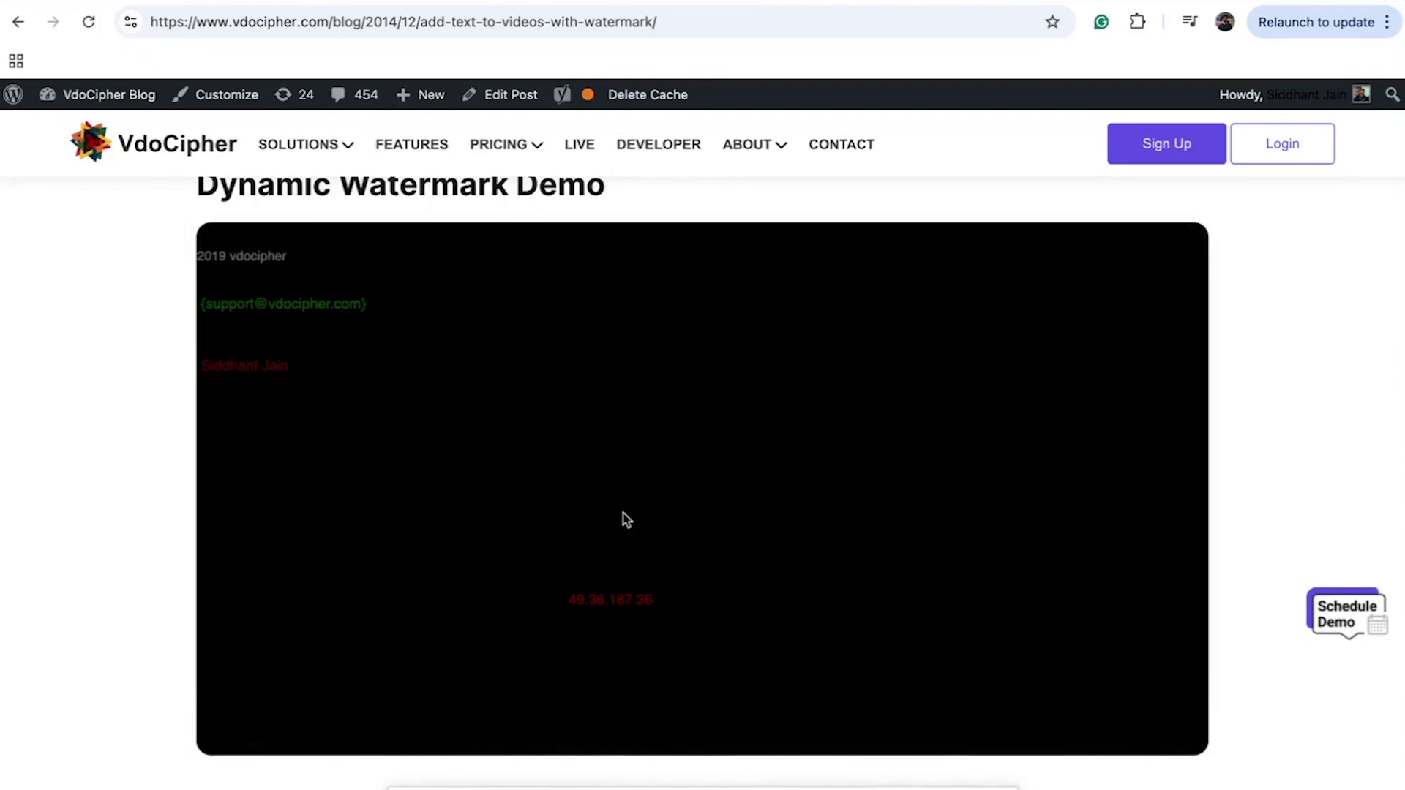
Step: Select the Moving text watermark code examples further down the article
scroll(649, 472, down, 2)
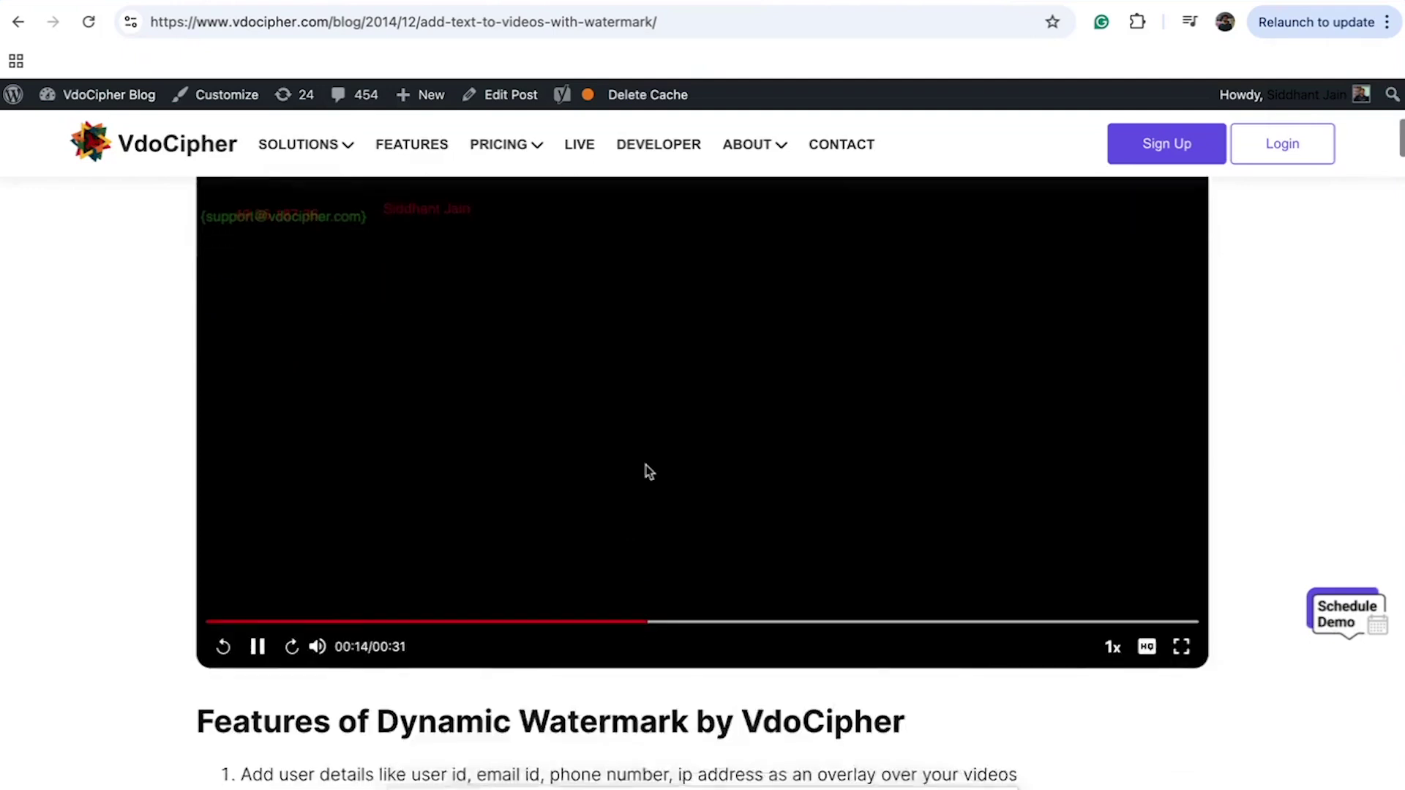
scroll(648, 472, down, 10)
scroll(648, 472, up, 3)
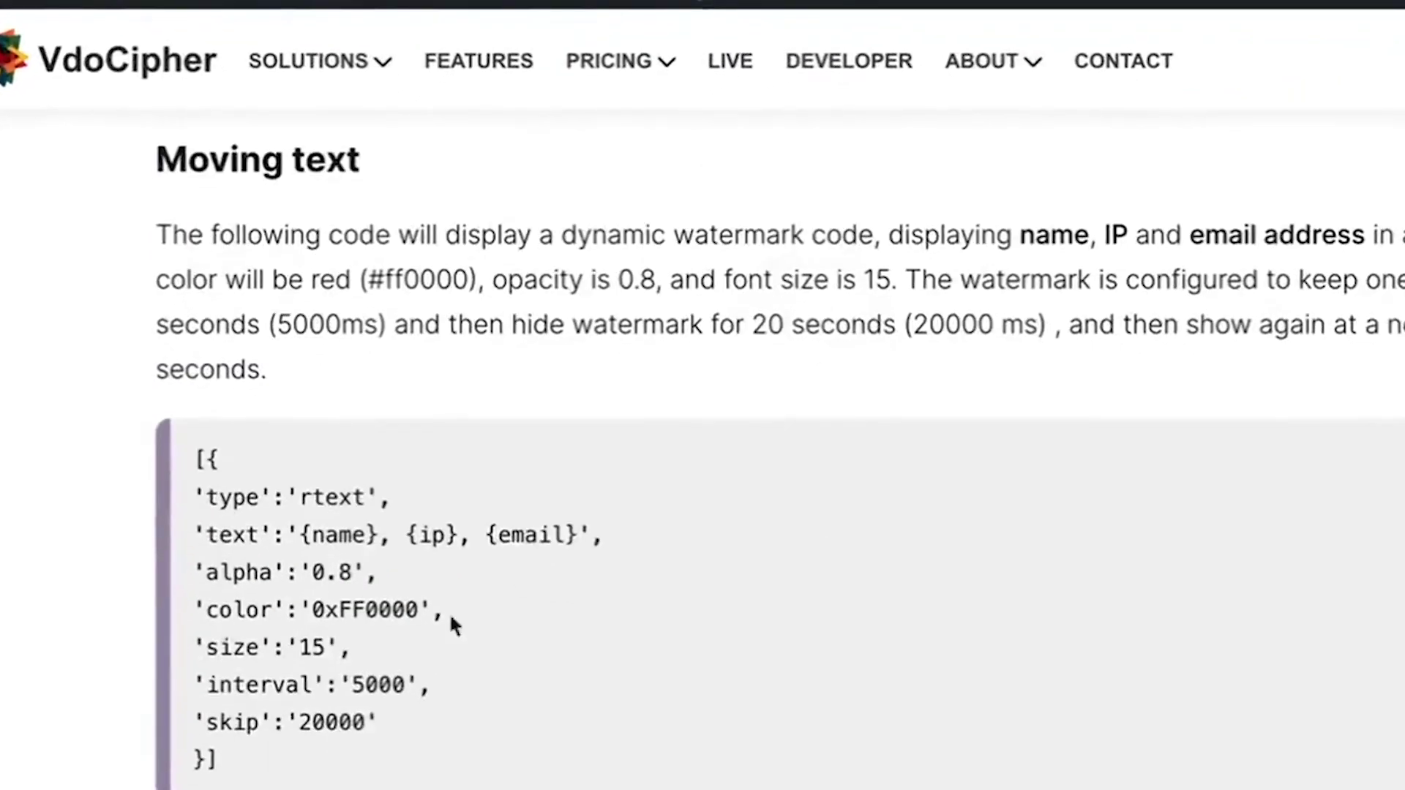
drag(334, 761, 275, 404)
scroll(527, 572, down, 10)
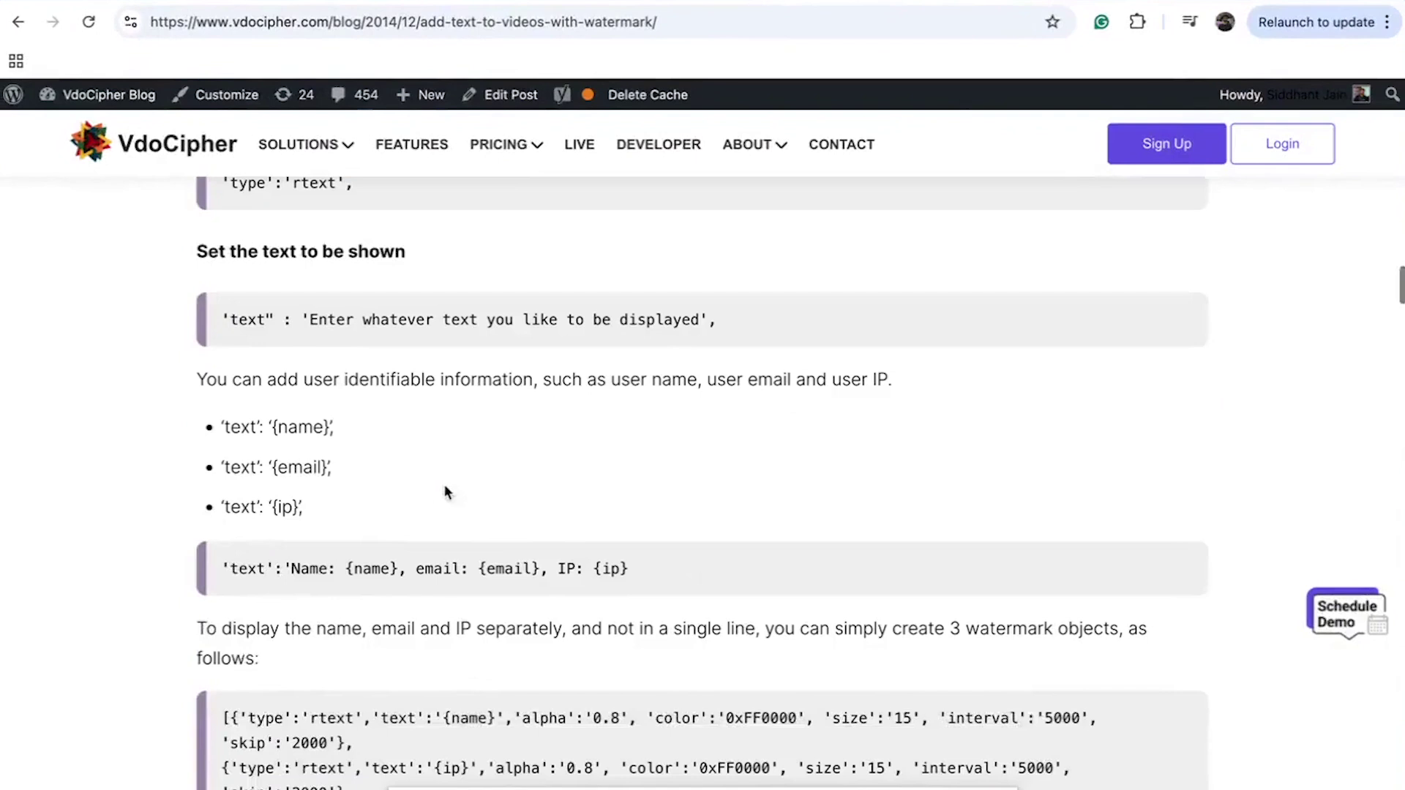
drag(631, 568, 552, 568)
scroll(545, 574, down, 3)
drag(329, 663, 241, 464)
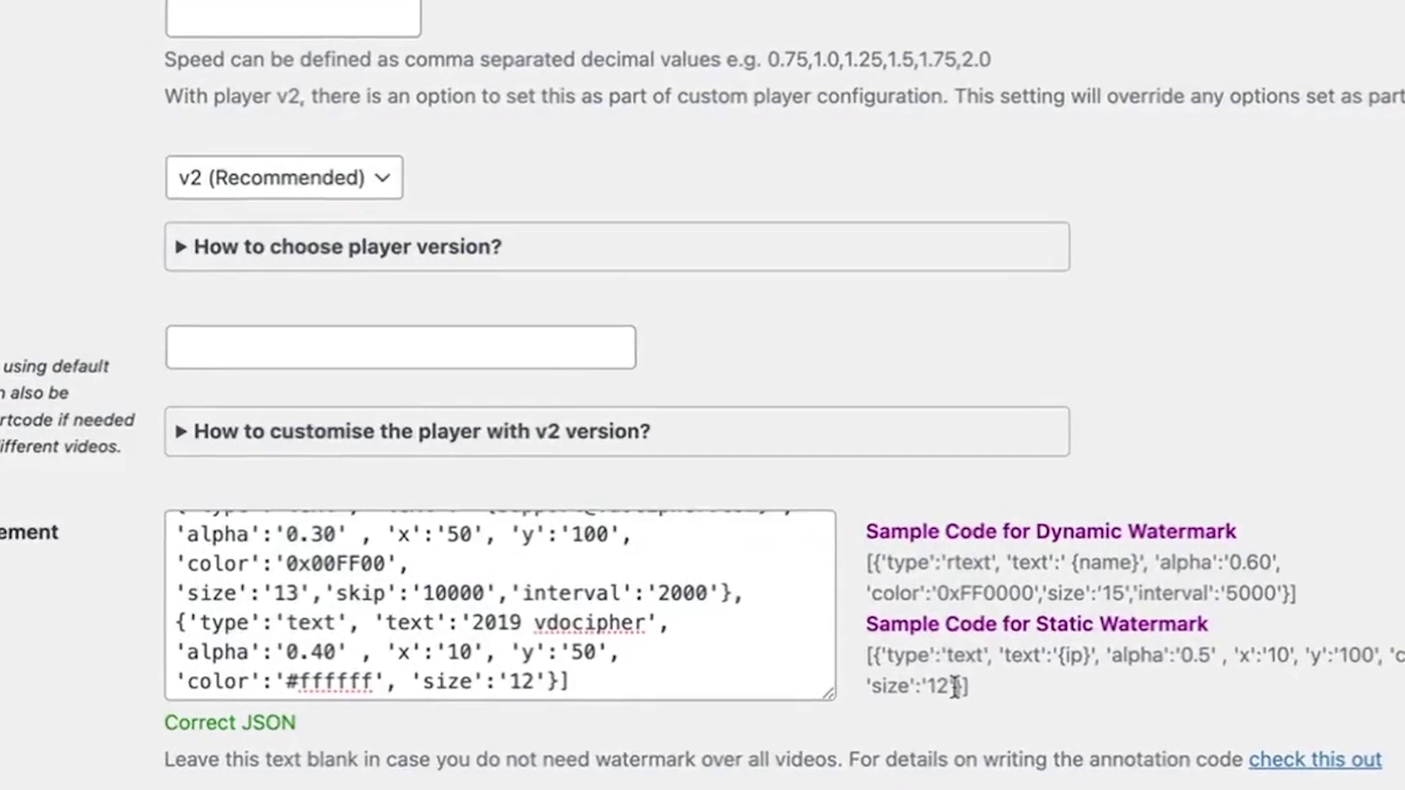
Step: Select both watermark sample codes under the Annotation Statement
drag(943, 621, 934, 608)
drag(983, 677, 871, 562)
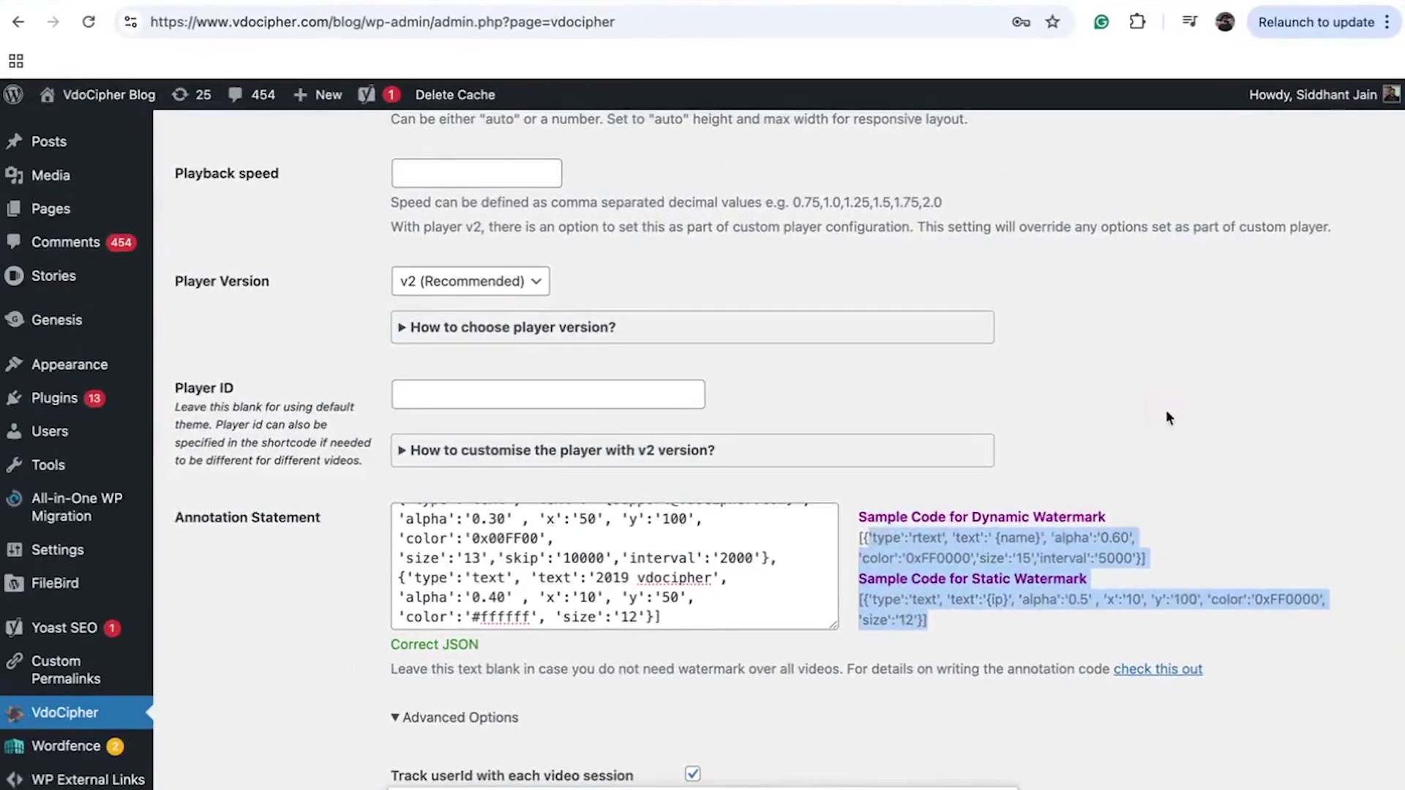
click(1326, 370)
scroll(1167, 412, down, 5)
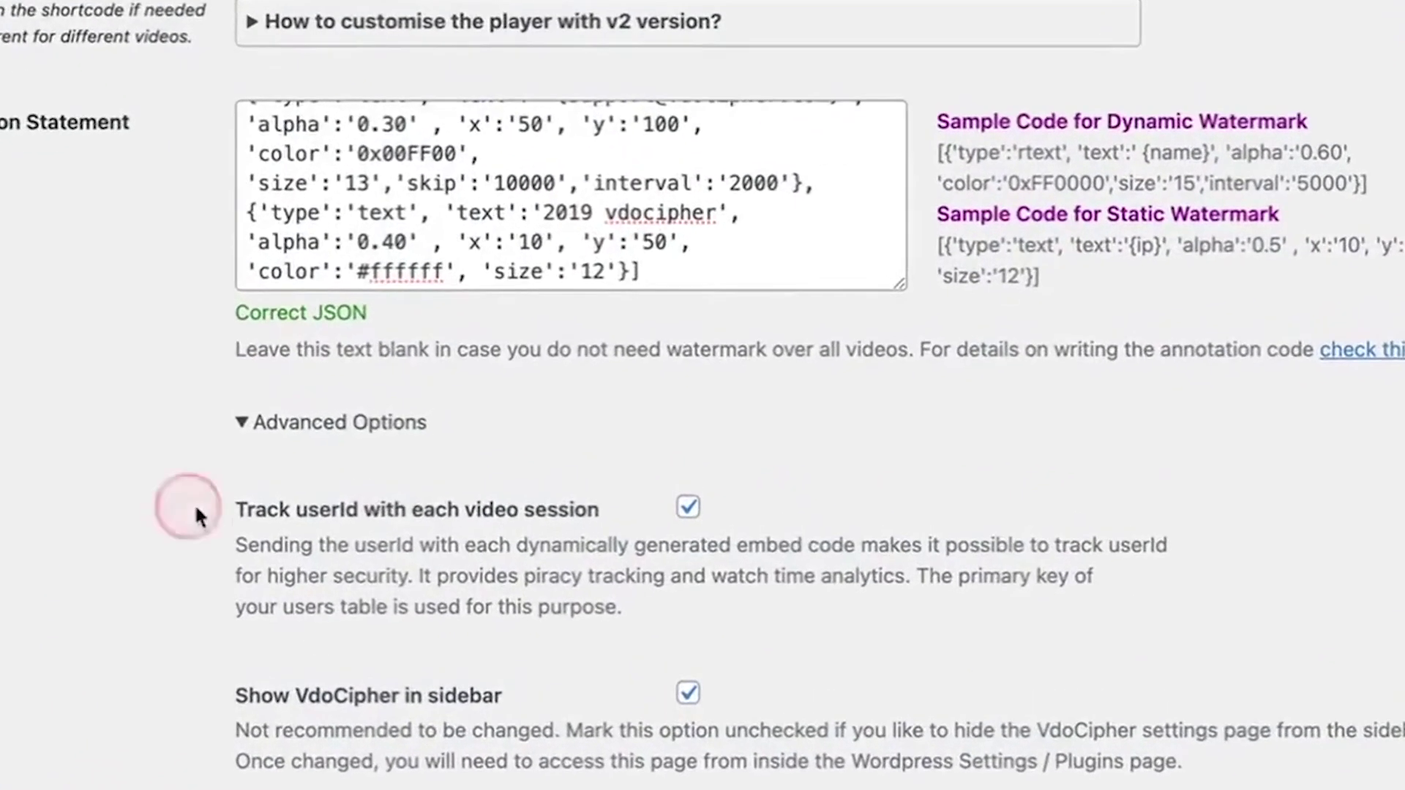
Step: Highlight Track userId in Advanced Options, then bring up VdoCipher's User Device Analytics
drag(194, 511, 565, 514)
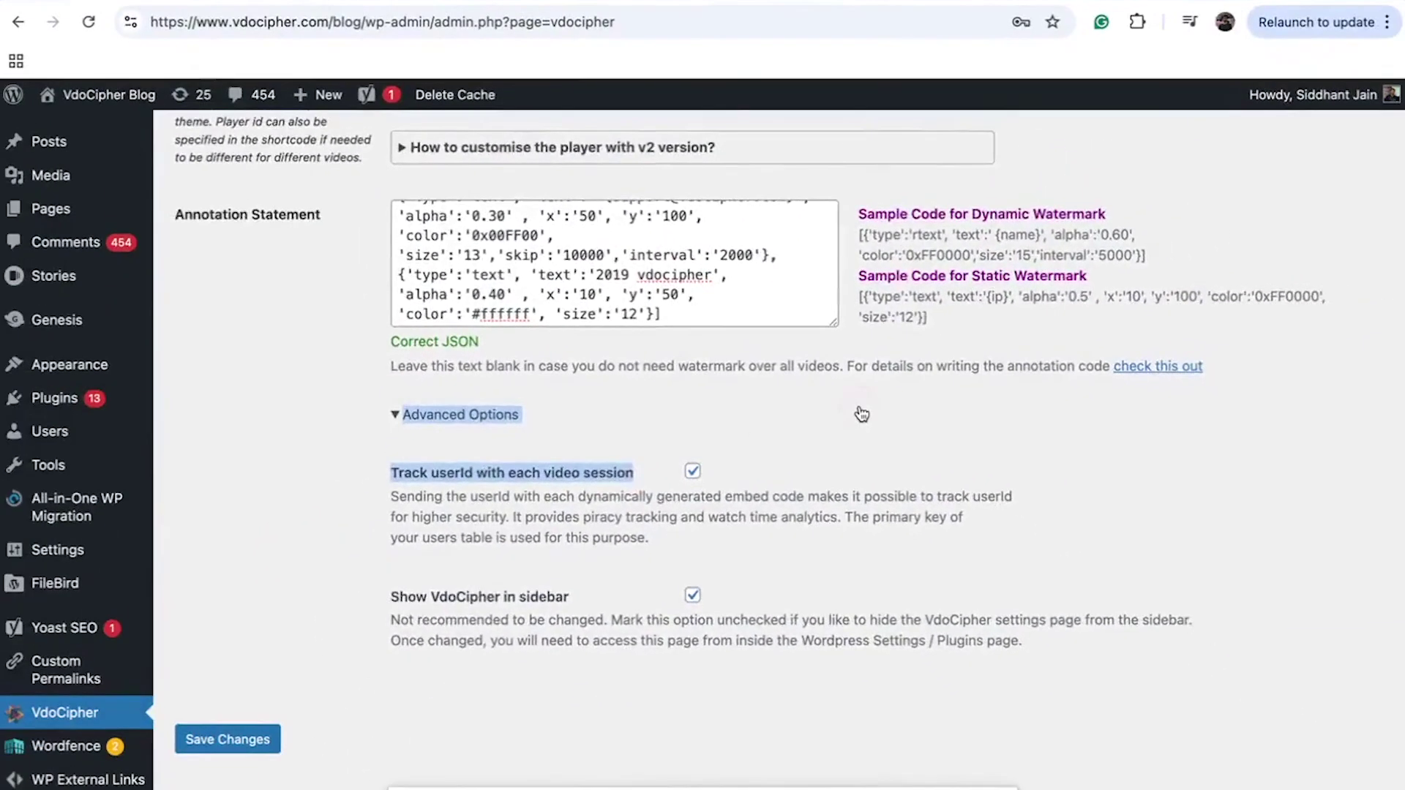
click(862, 414)
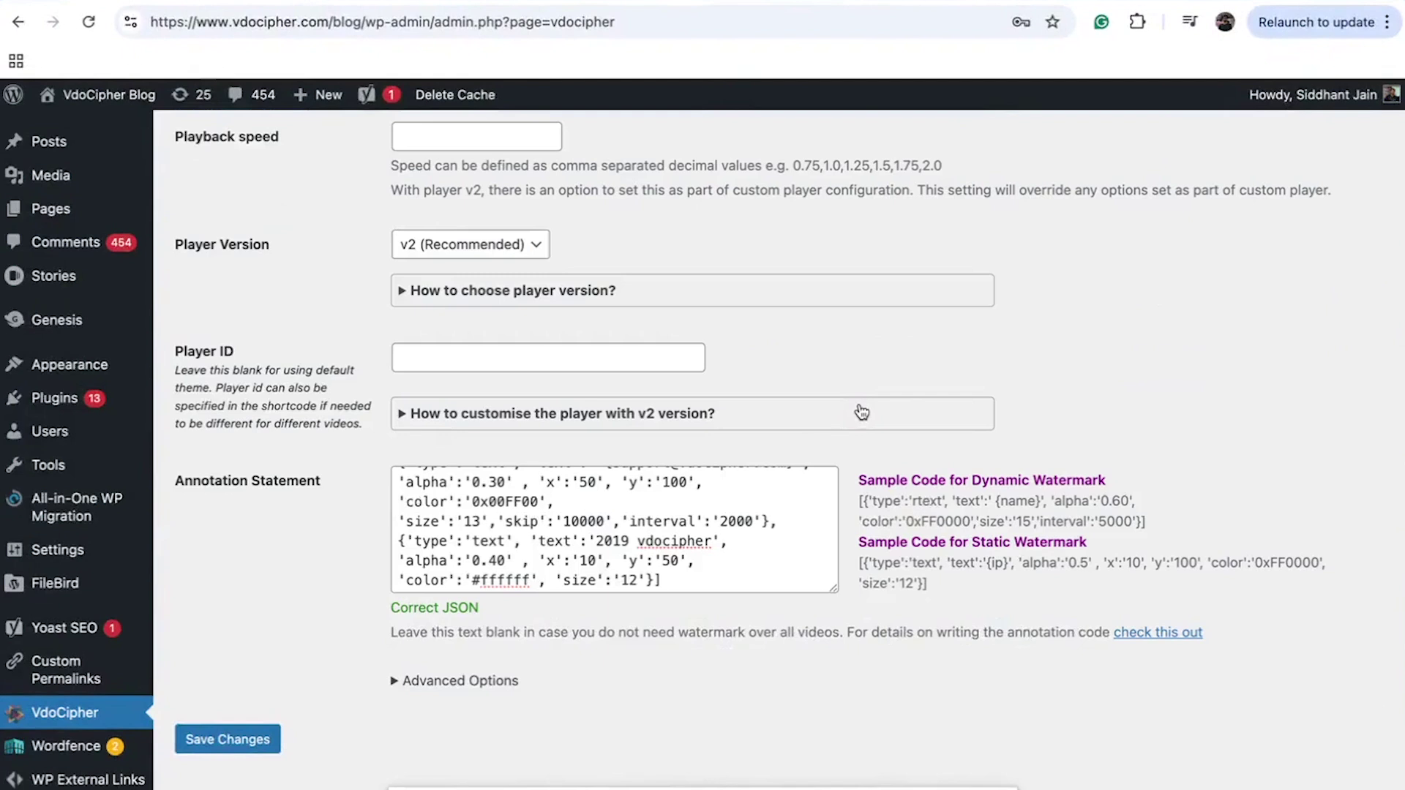
click(495, 680)
scroll(633, 520, down, 3)
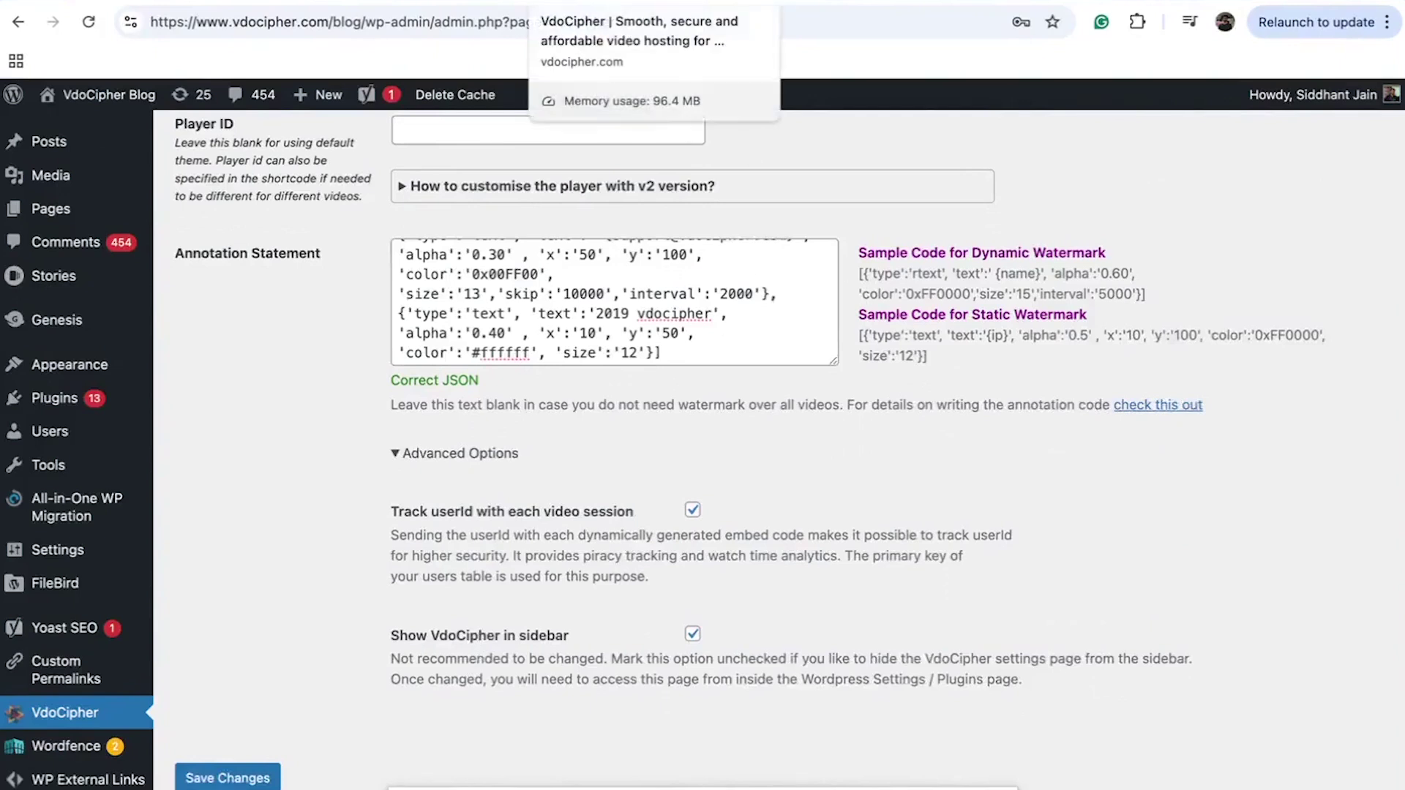
click(600, 2)
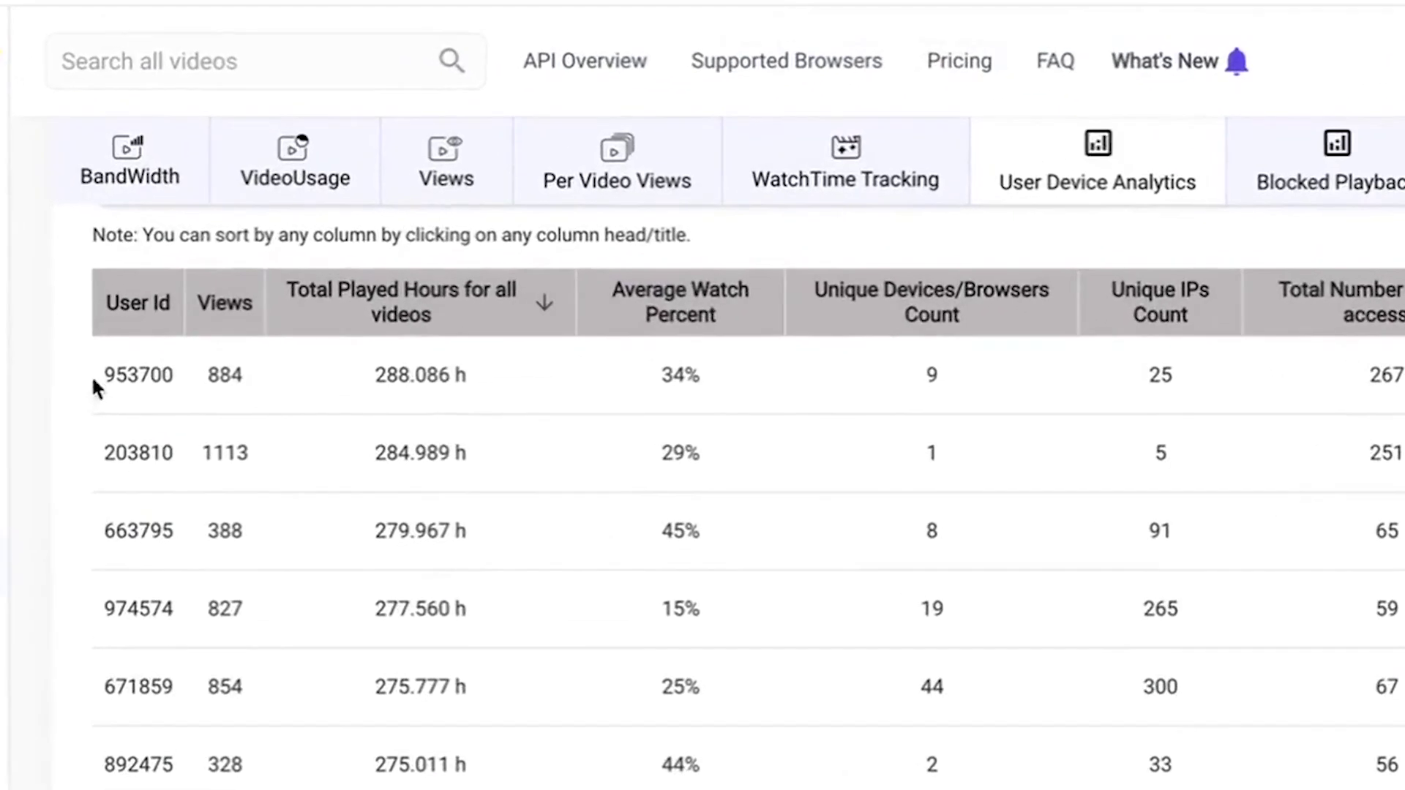
drag(110, 373, 155, 374)
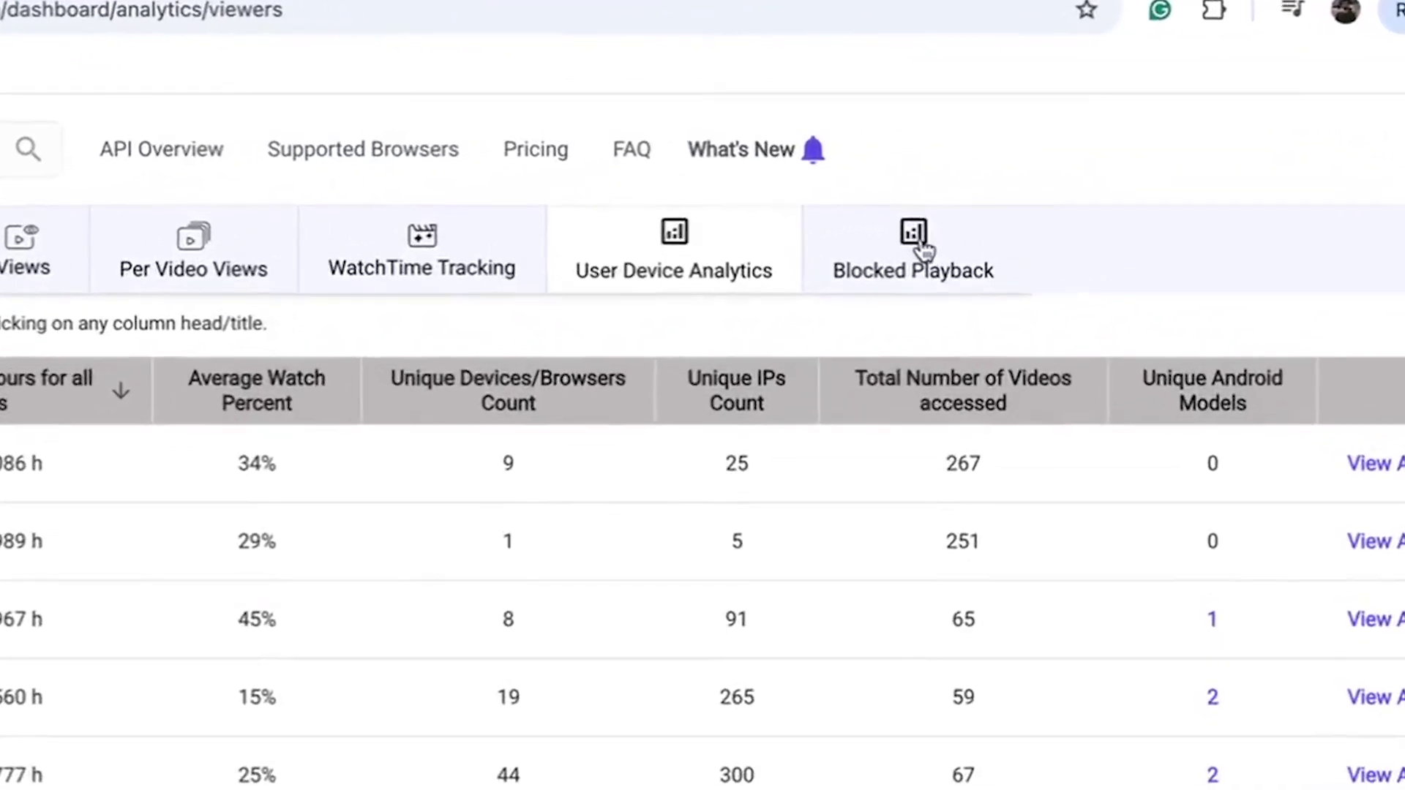
Step: Open Blocked Playback and scroll through the per-user blocked session attempts
click(924, 250)
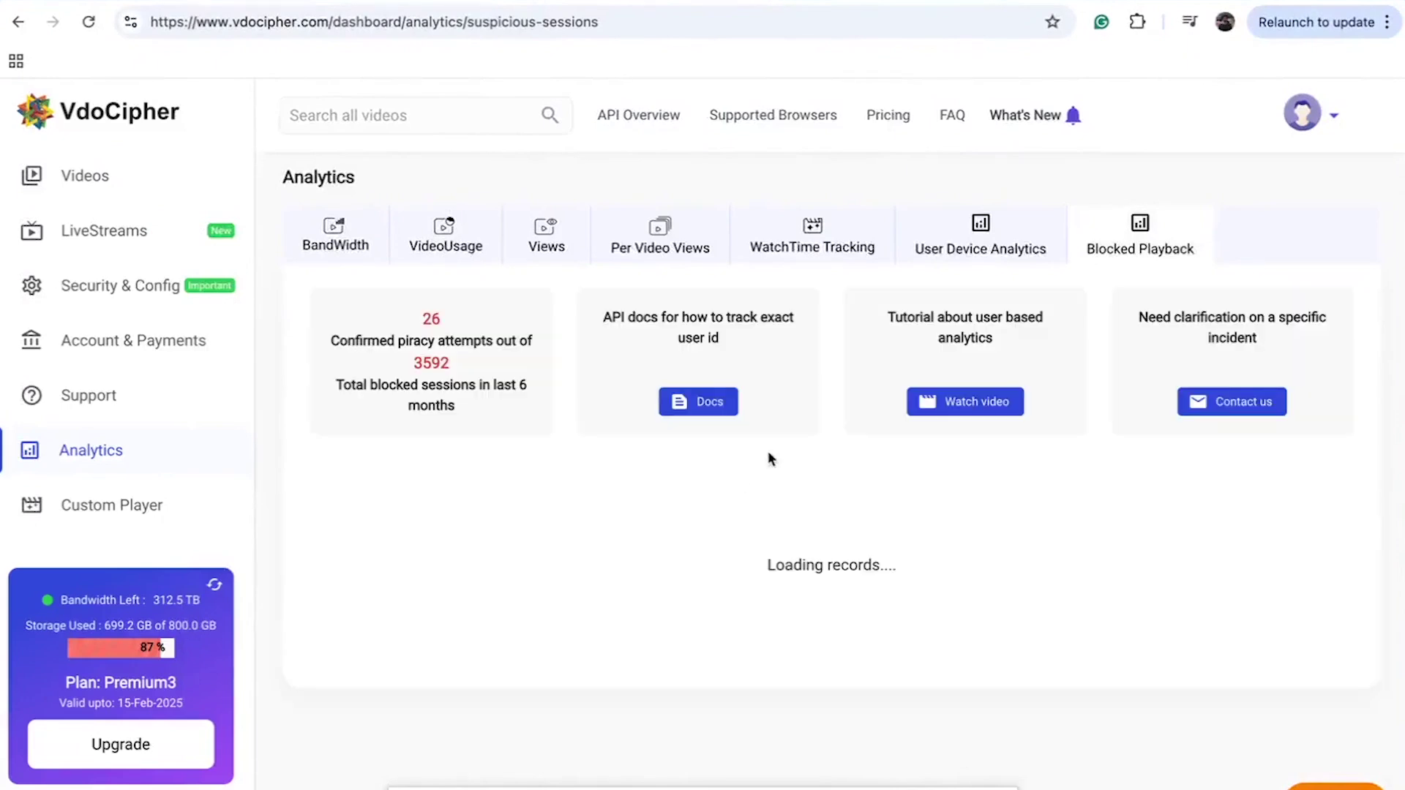
scroll(673, 527, down, 3)
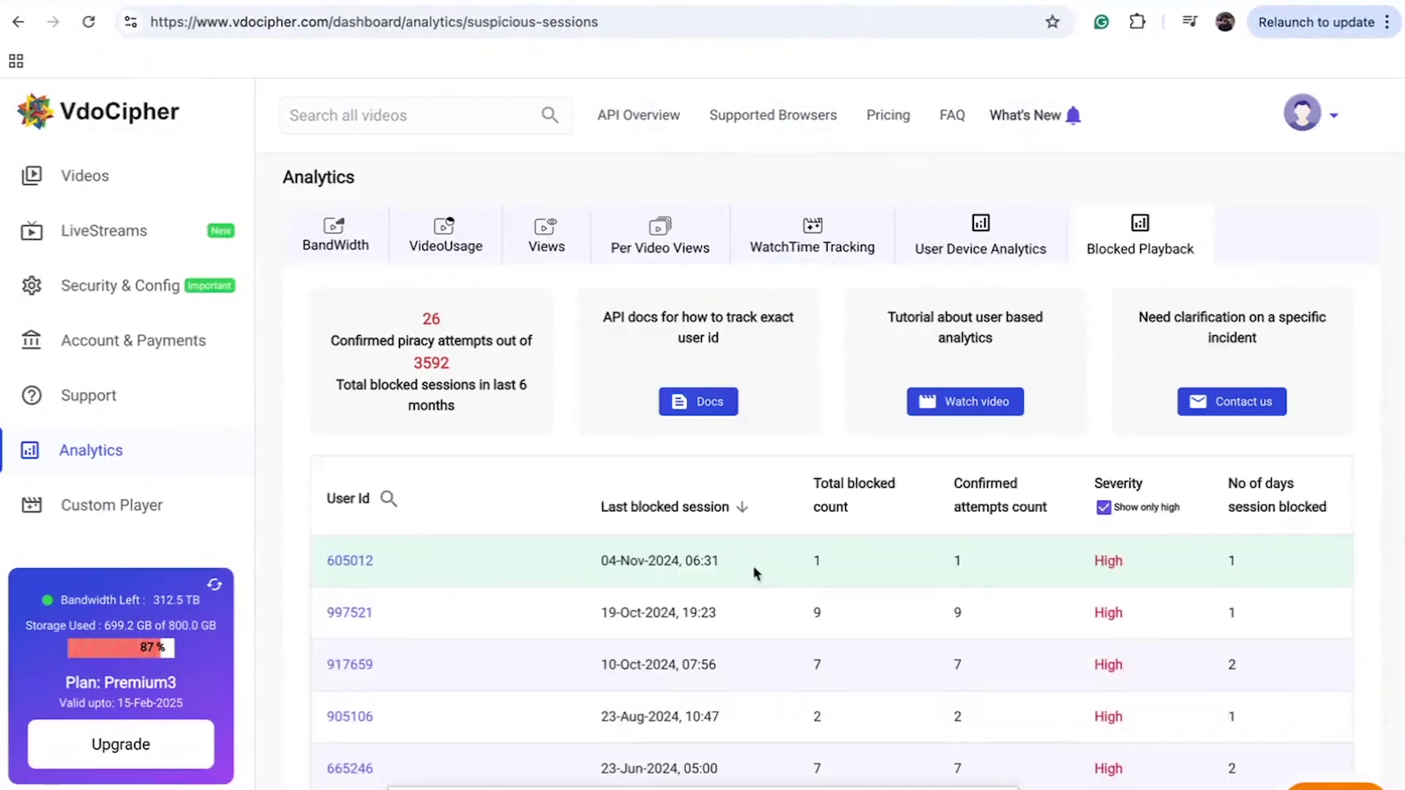
scroll(375, 564, down, 2)
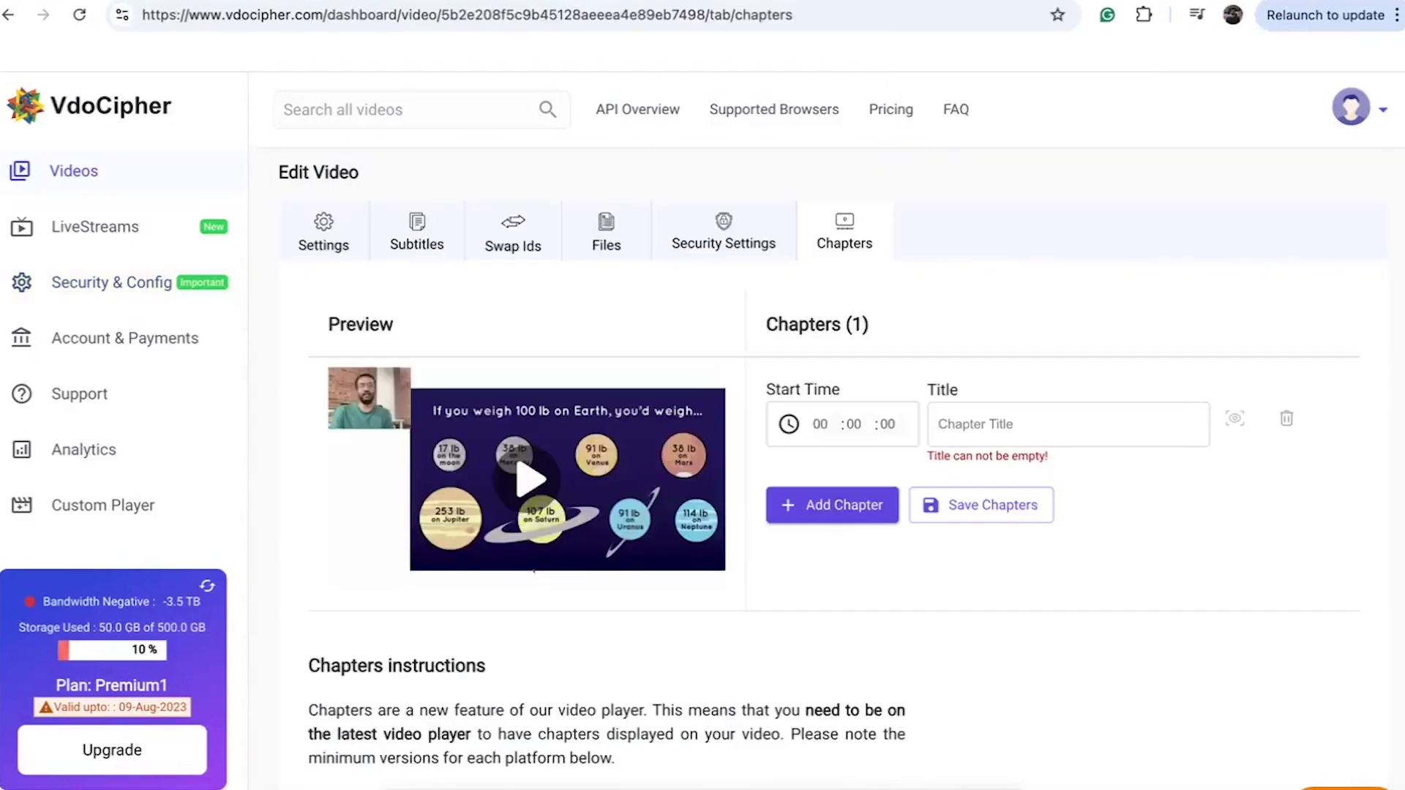
Step: Title the first chapter 'My section 1', then view the Subtitles and Settings tabs for Trial1
click(1017, 415)
text(Chatpe)
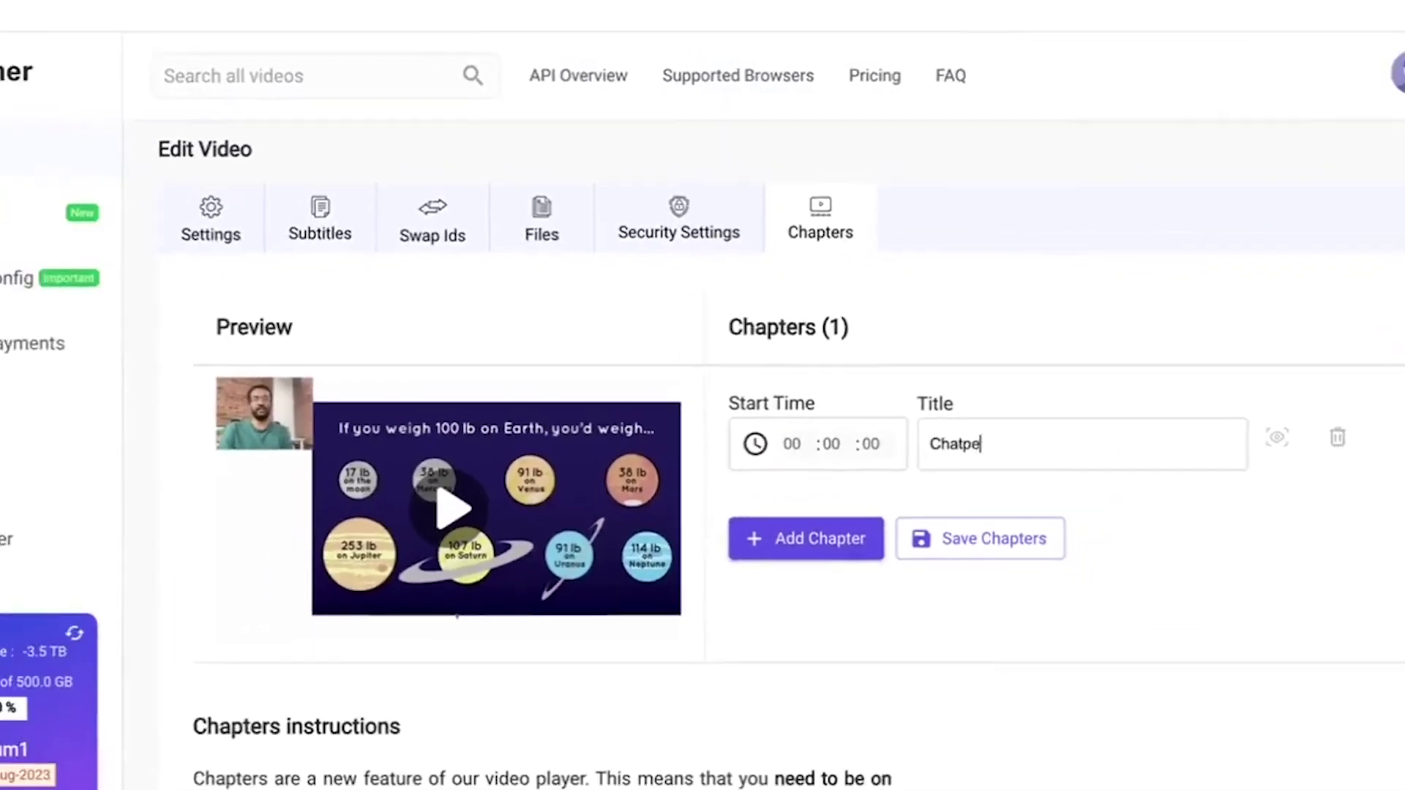
key(BackSpace)
key(BackSpace)
key(BackSpace)
key(BackSpace)
key(BackSpace)
key(BackSpace)
text(My )
text(section 1)
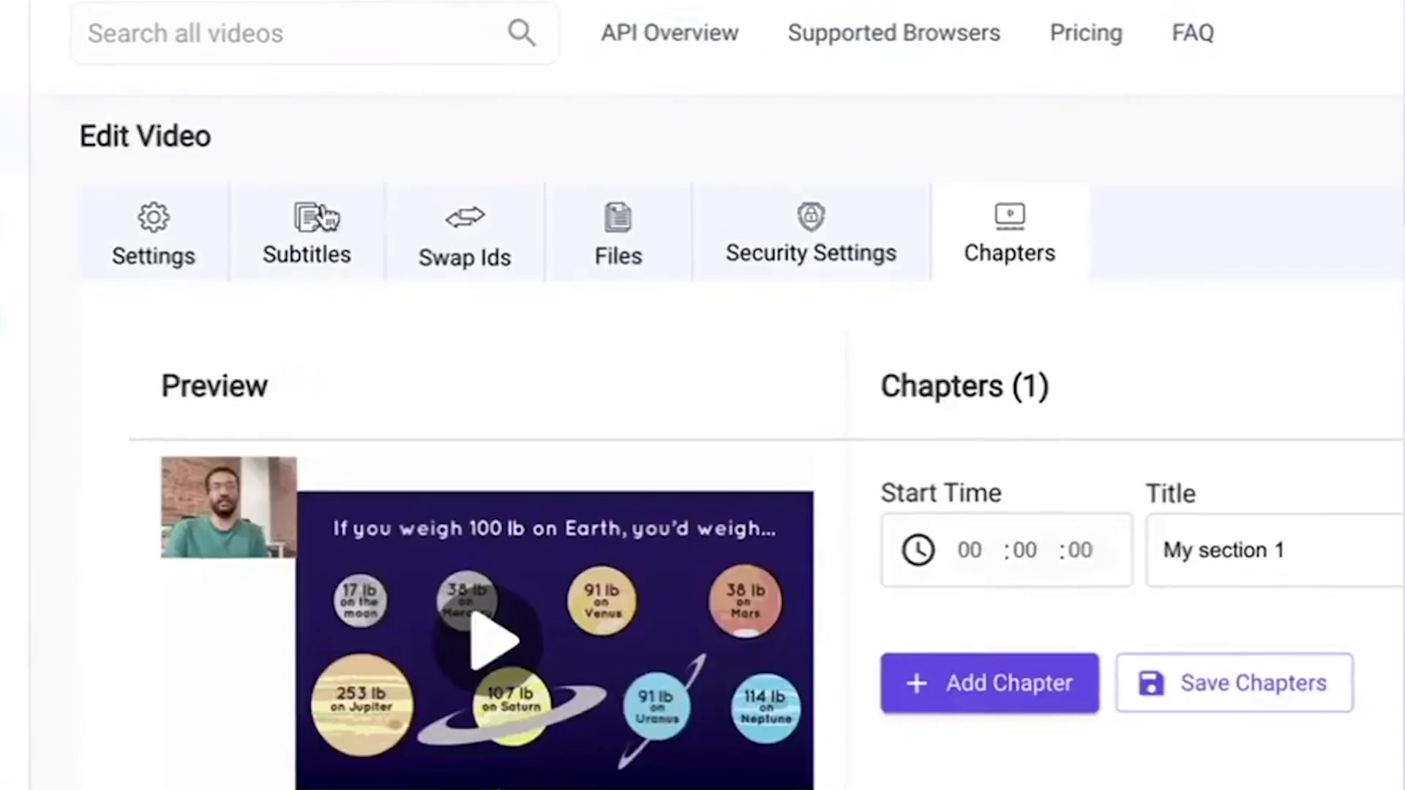
click(322, 218)
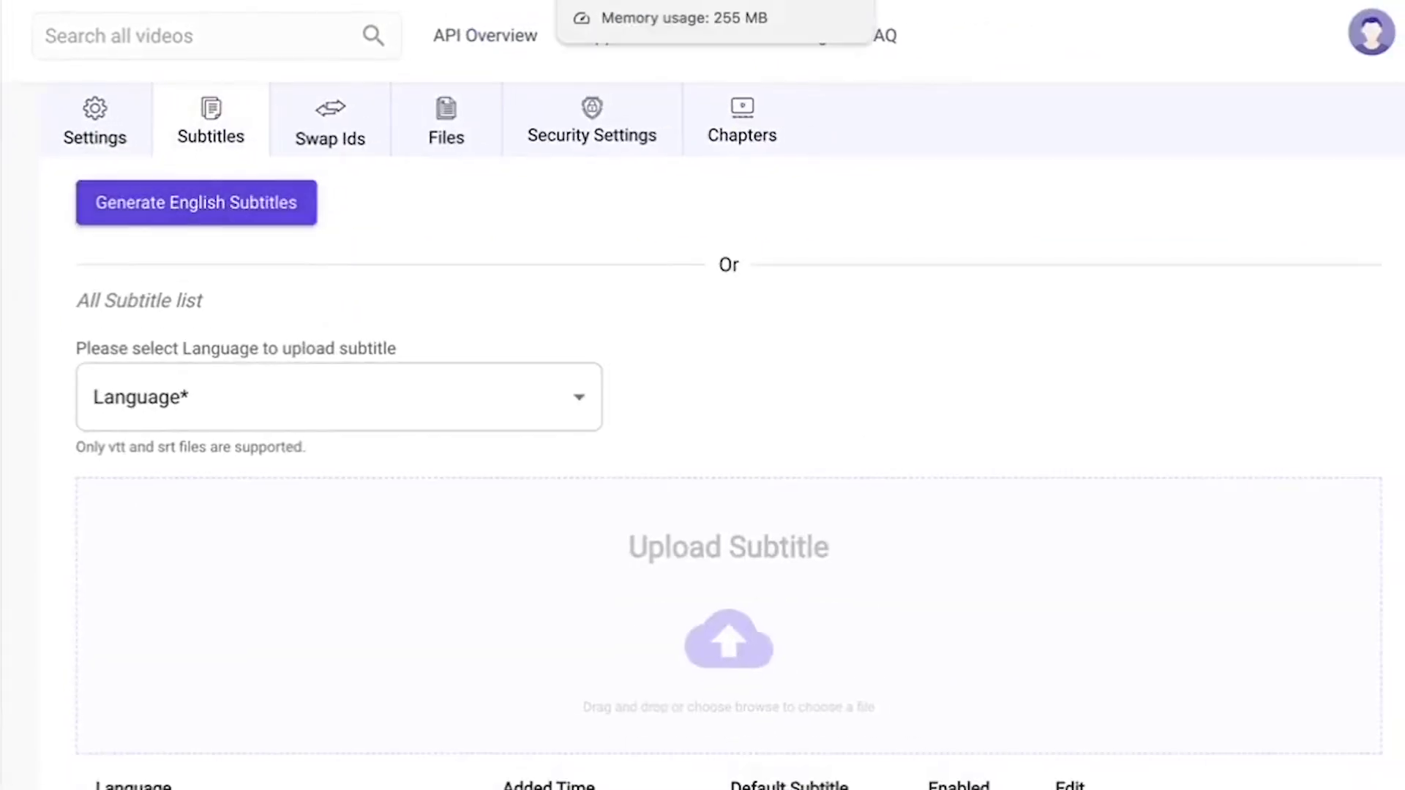
click(132, 121)
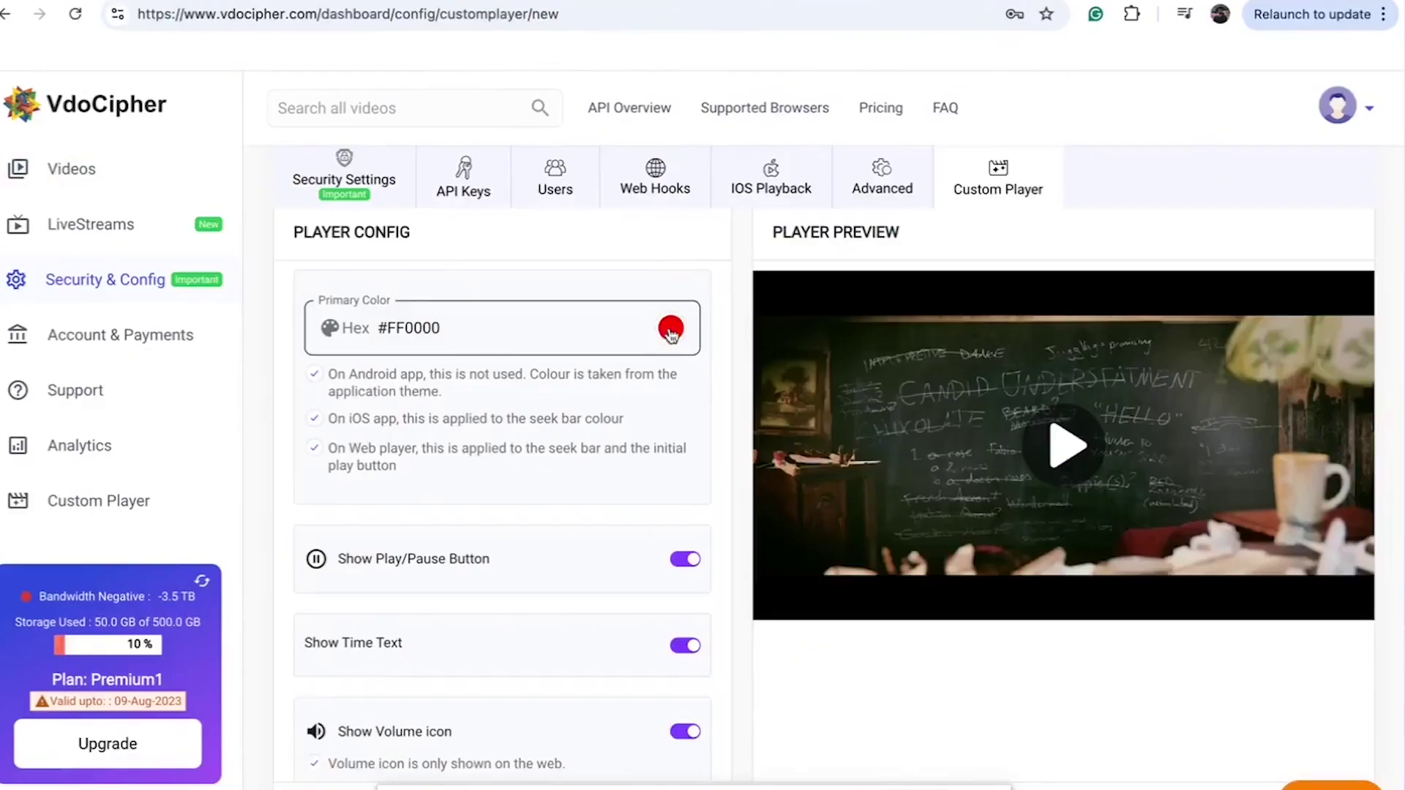
Step: Check the Primary Color picker without changing it and scroll through the Player Config options
click(671, 331)
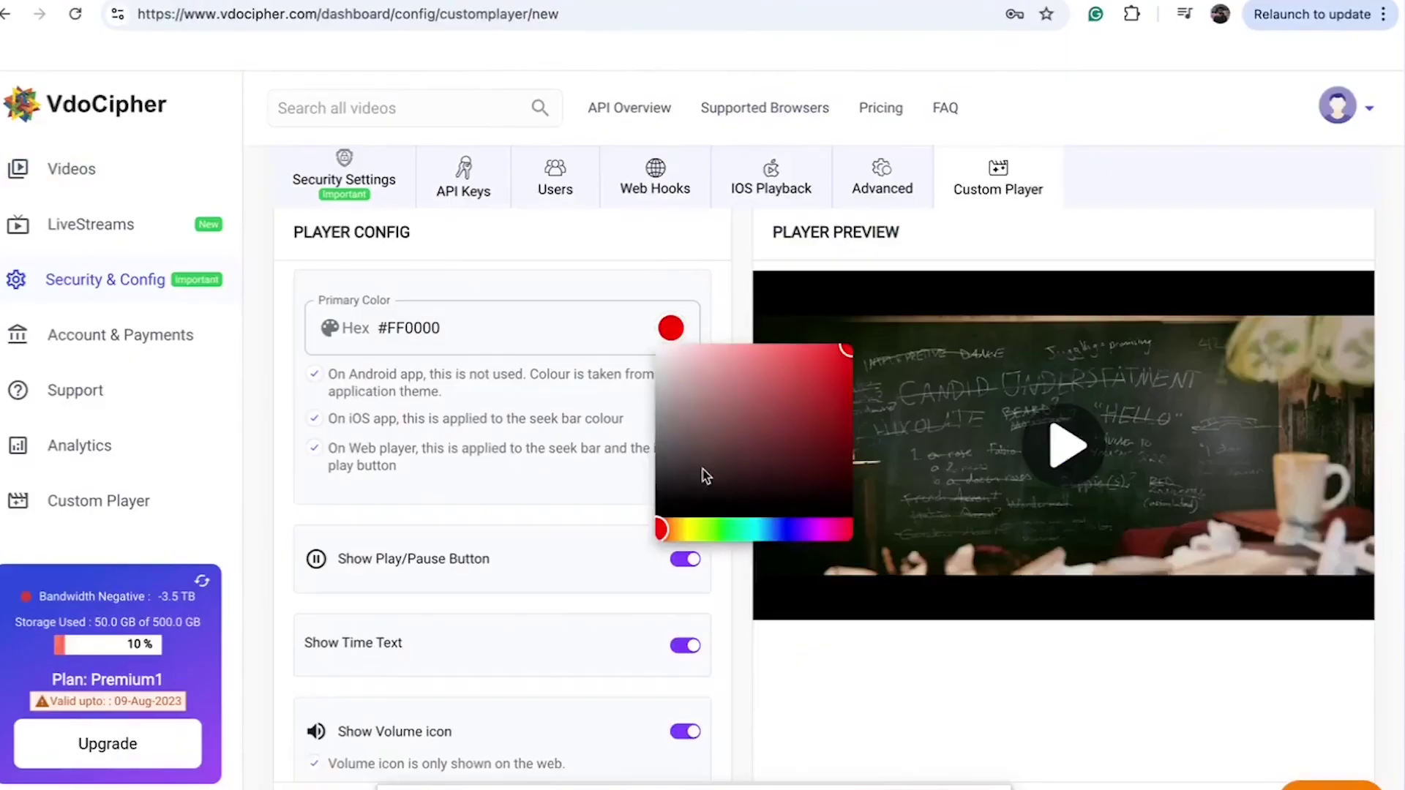
click(555, 440)
scroll(555, 440, up, 5)
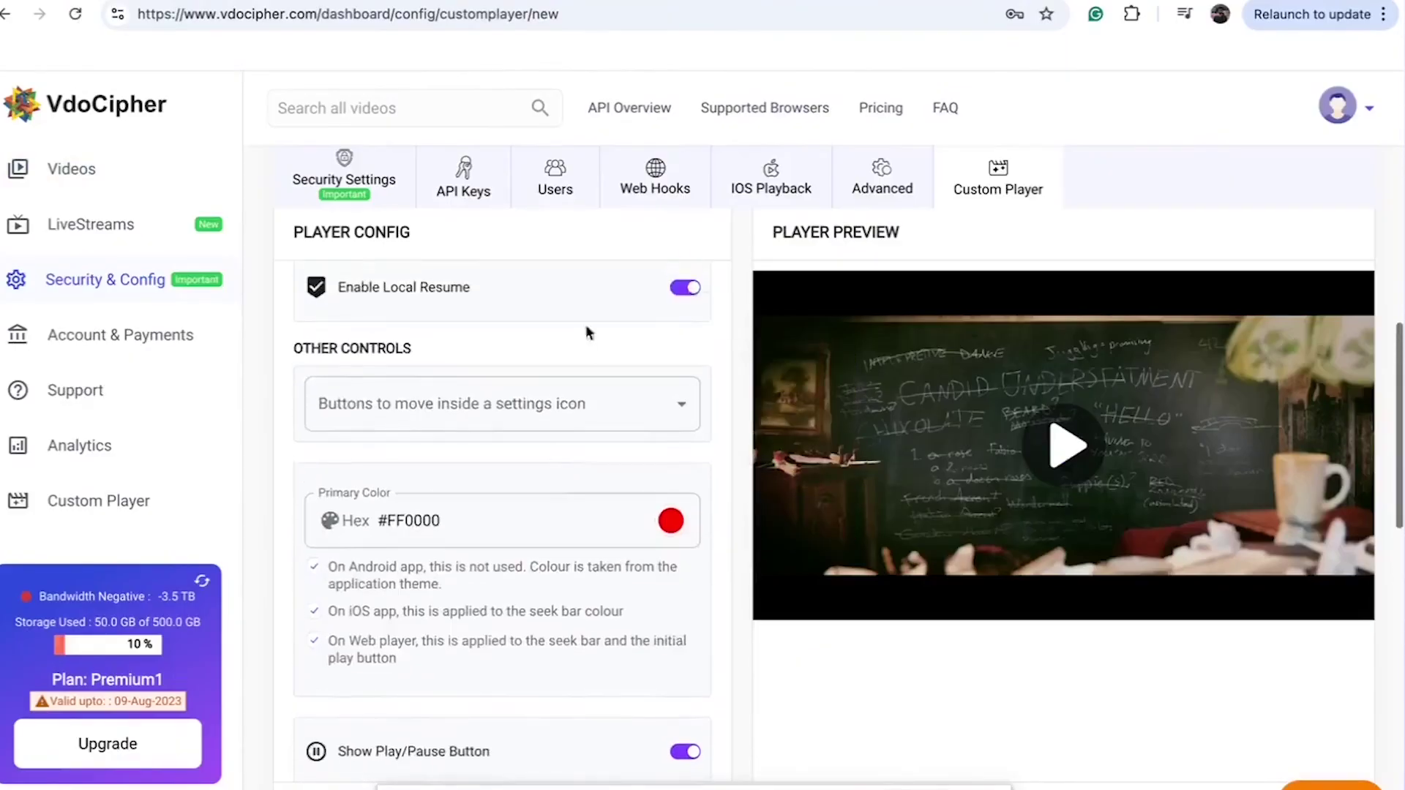
scroll(641, 389, up, 6)
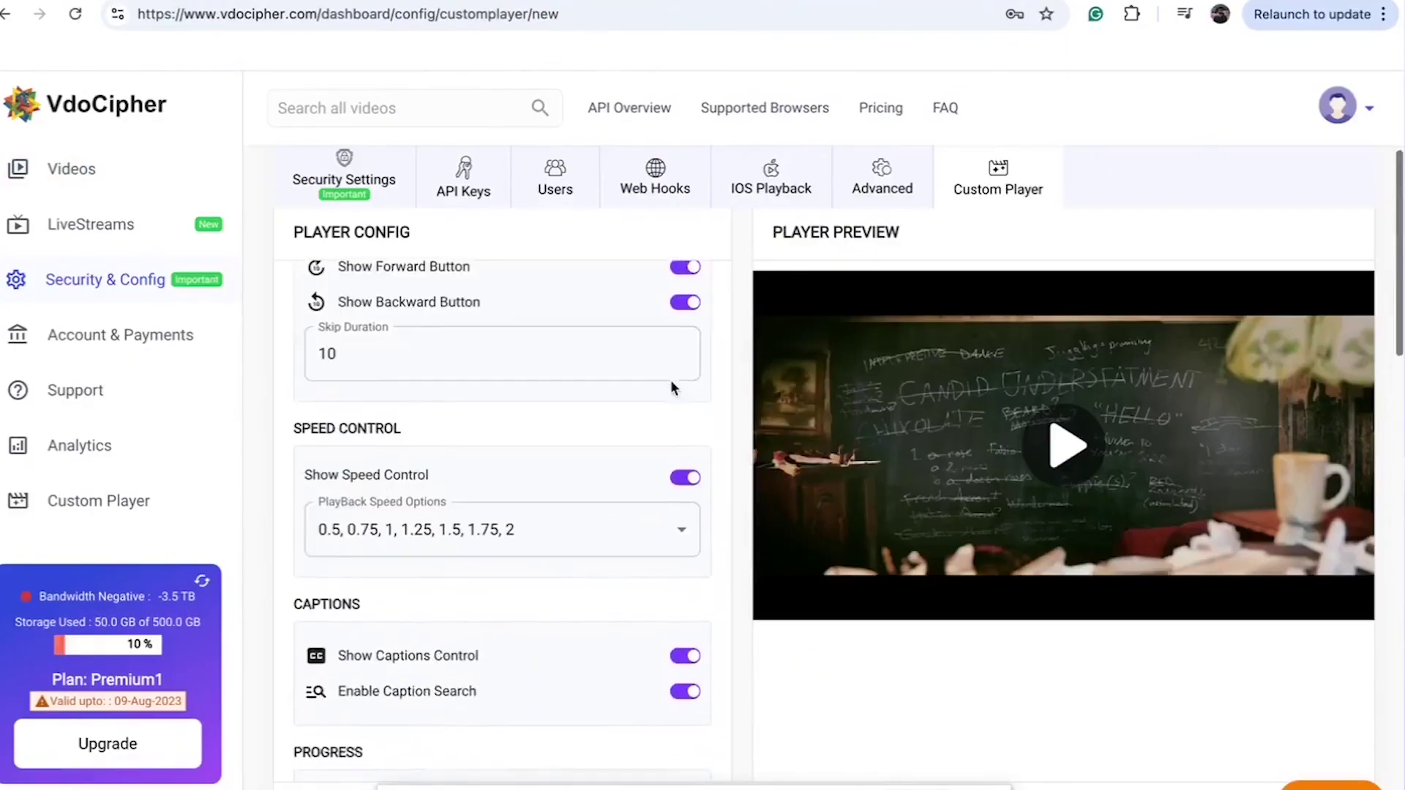
scroll(681, 333, down, 3)
scroll(649, 388, up, 3)
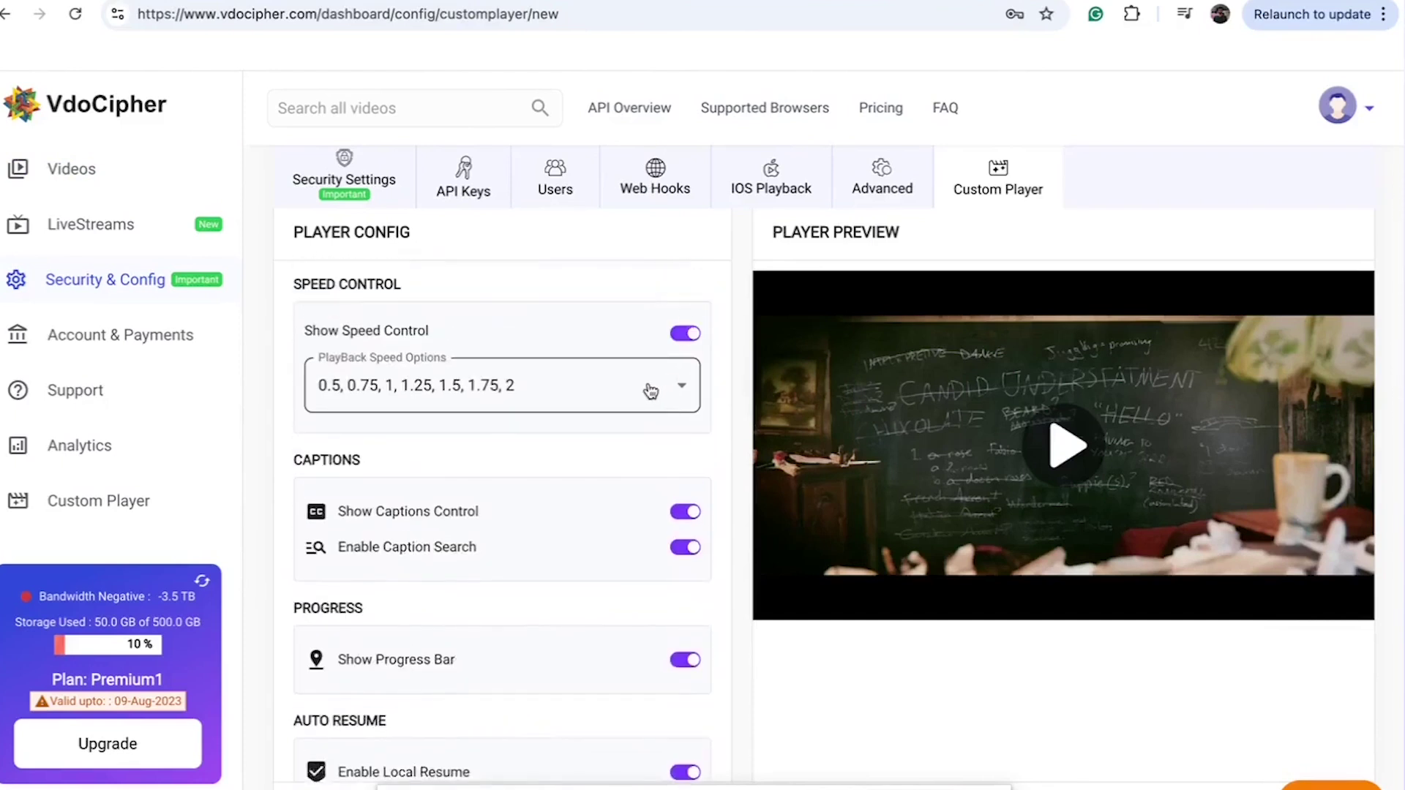
scroll(658, 344, down, 15)
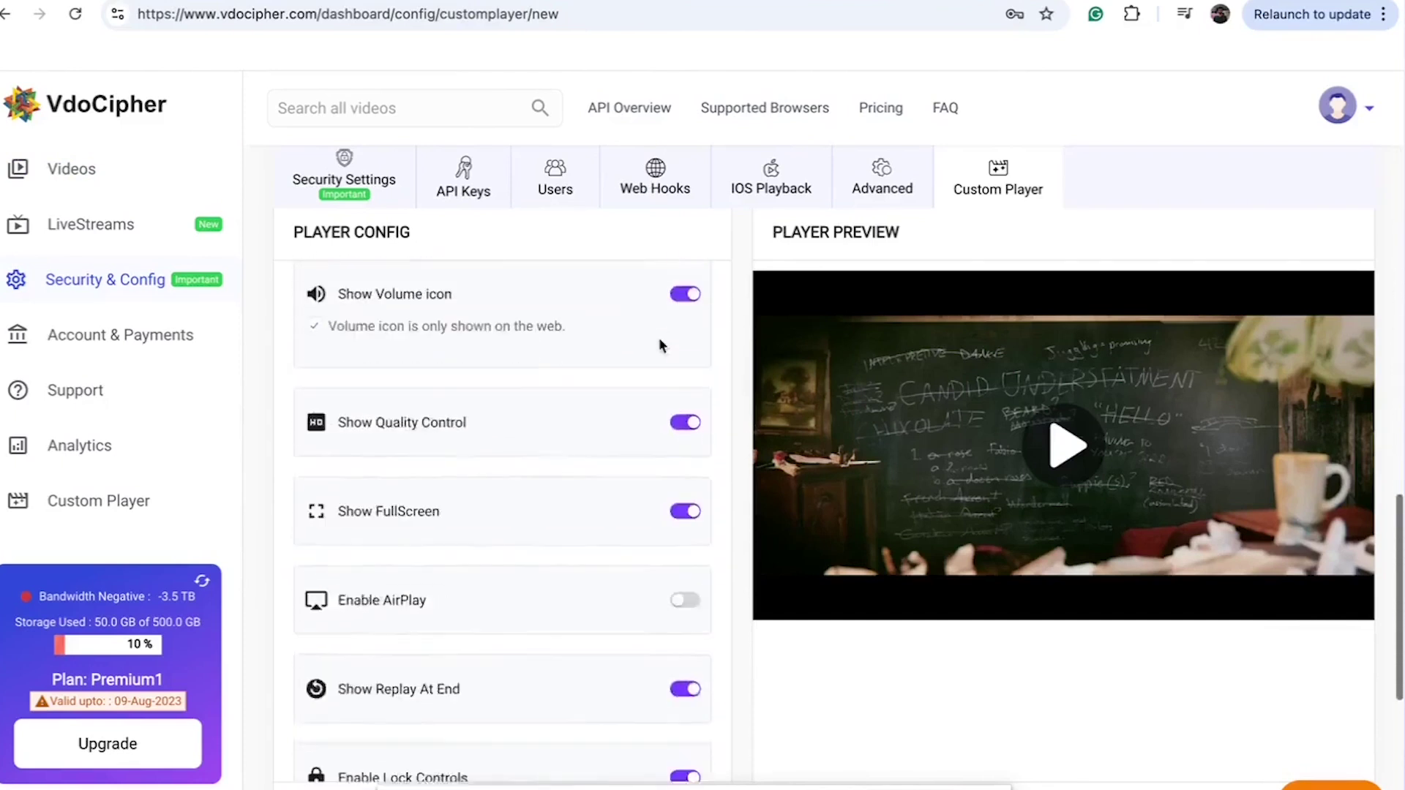
scroll(644, 445, down, 4)
scroll(644, 445, up, 5)
Step: Return to the custom player list showing Trialdefault and Testimonialdefault
click(3, 14)
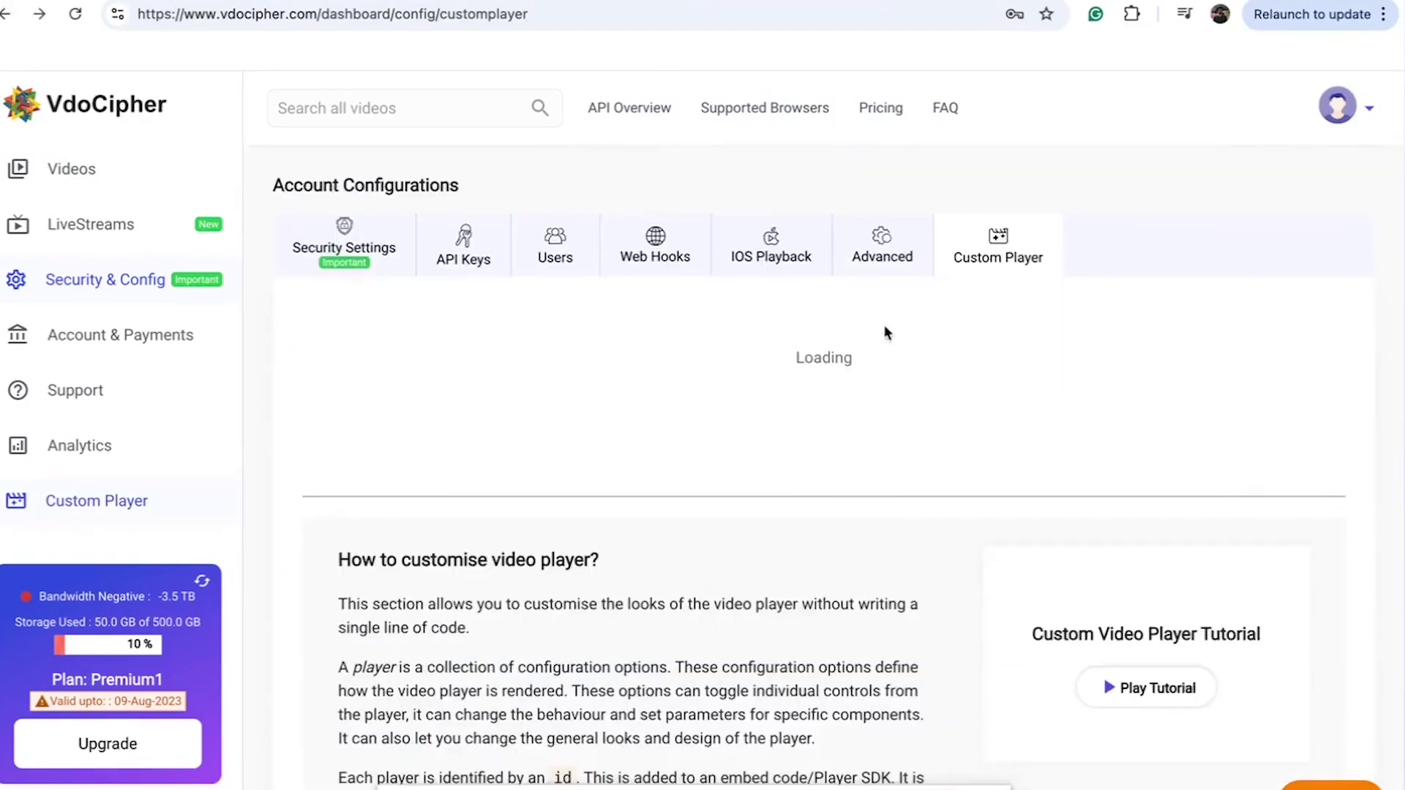
scroll(936, 360, down, 2)
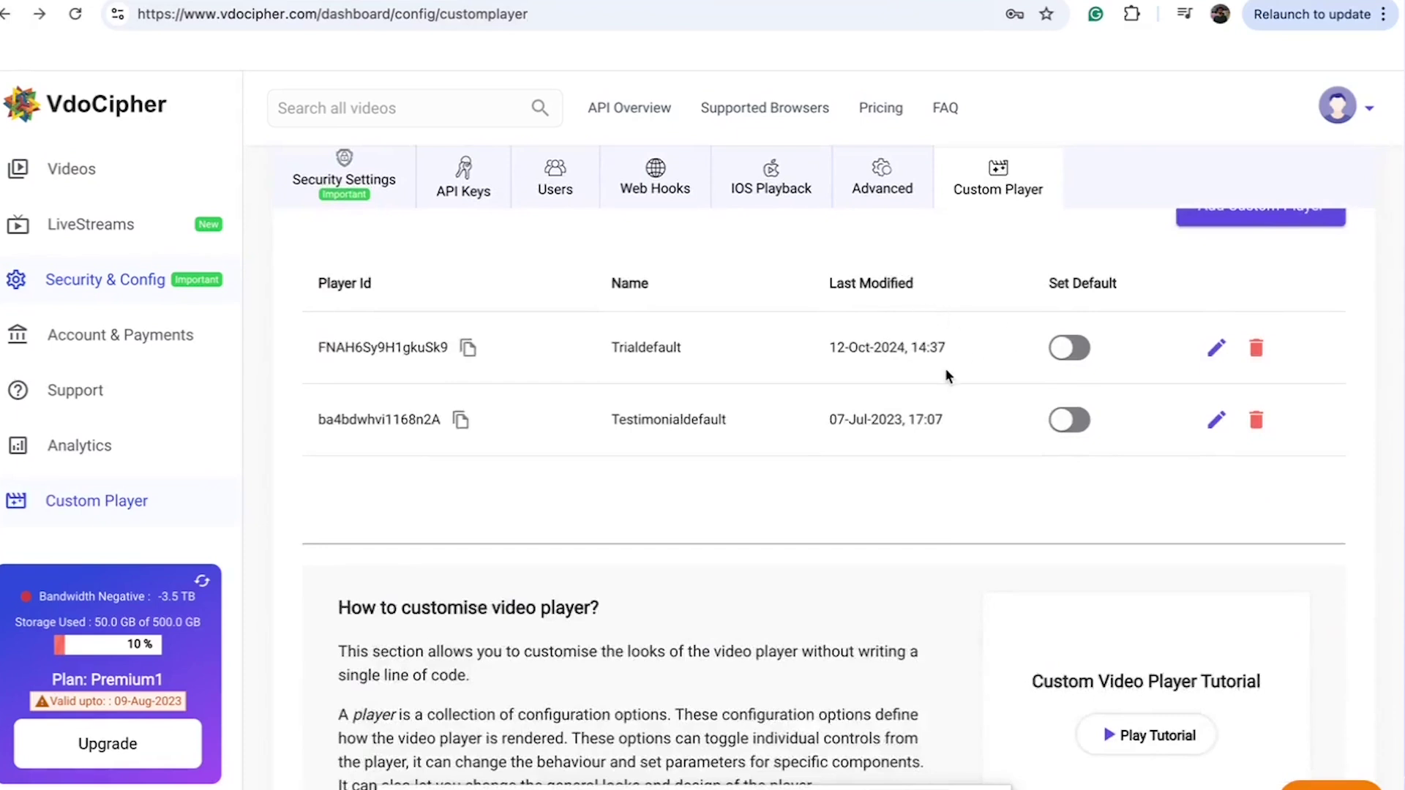
scroll(946, 367, up, 1)
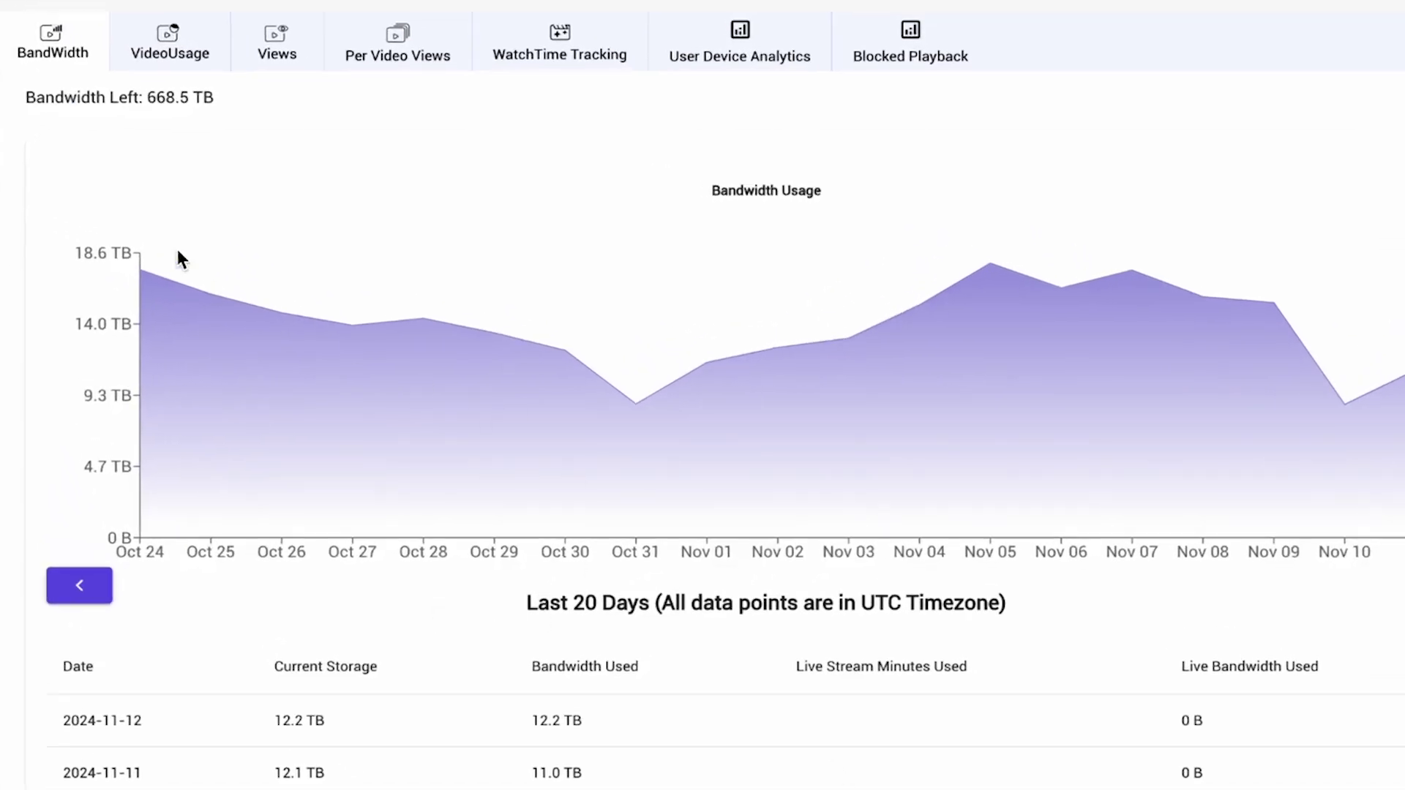
Step: Browse the VideoUsage, Views by browser and Per Video Views analytics reports
click(166, 23)
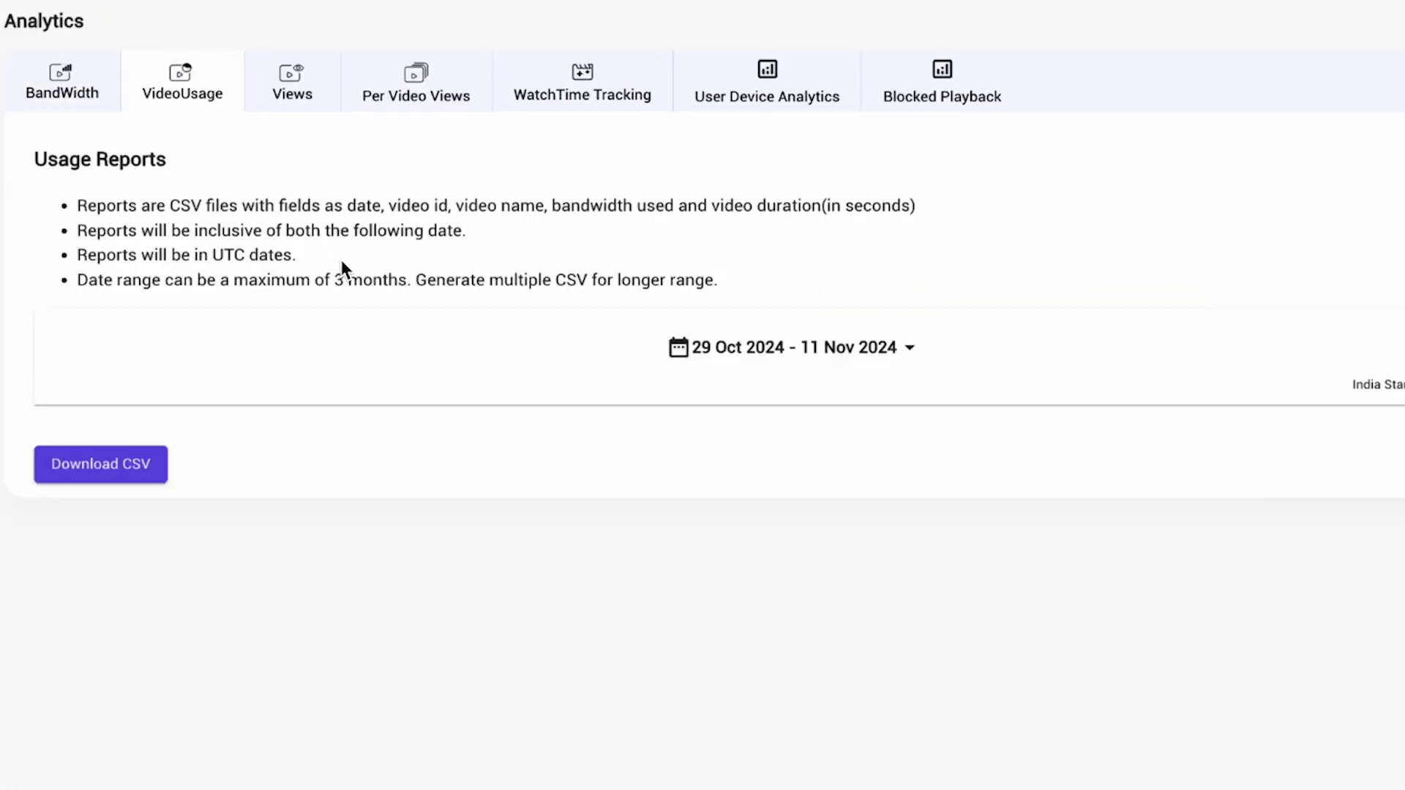
click(296, 100)
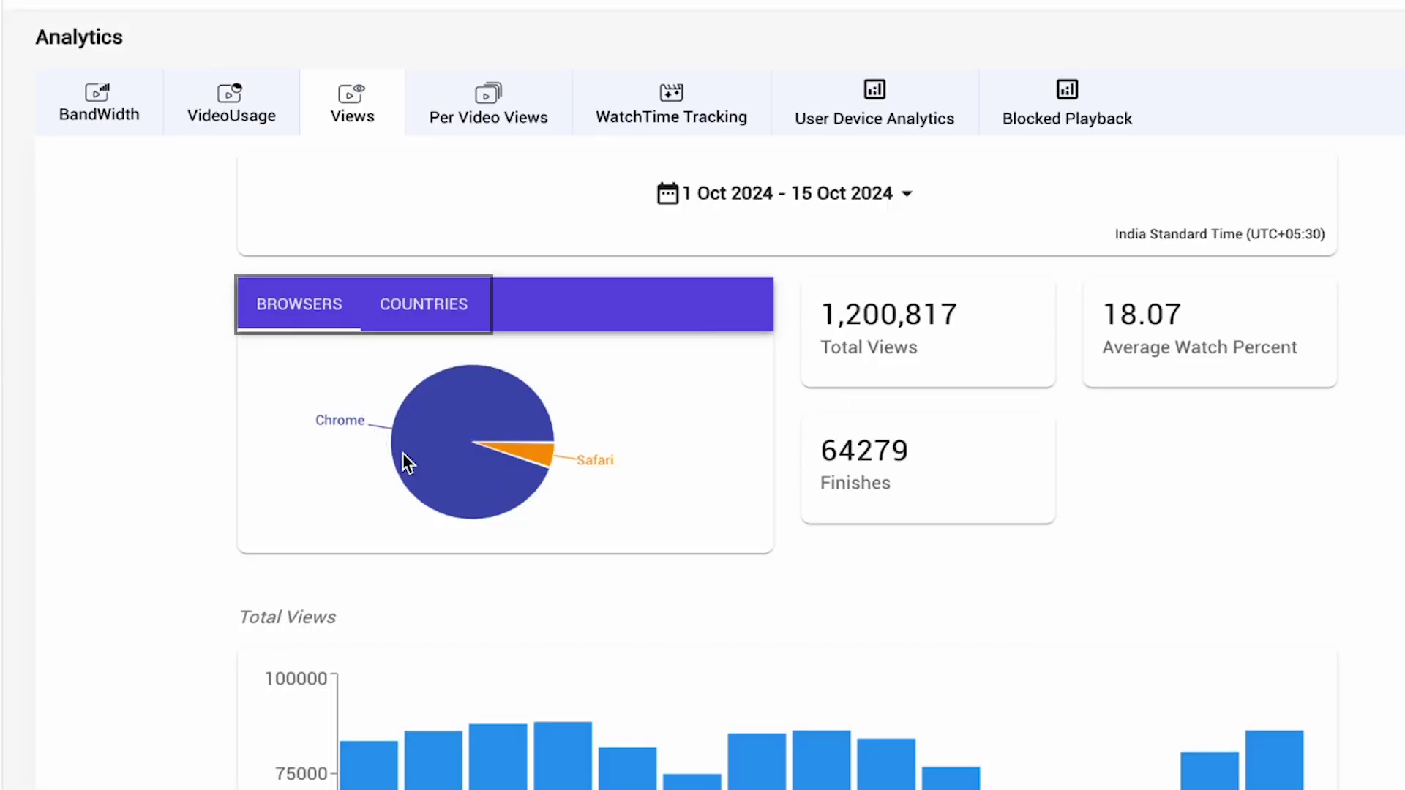
click(488, 117)
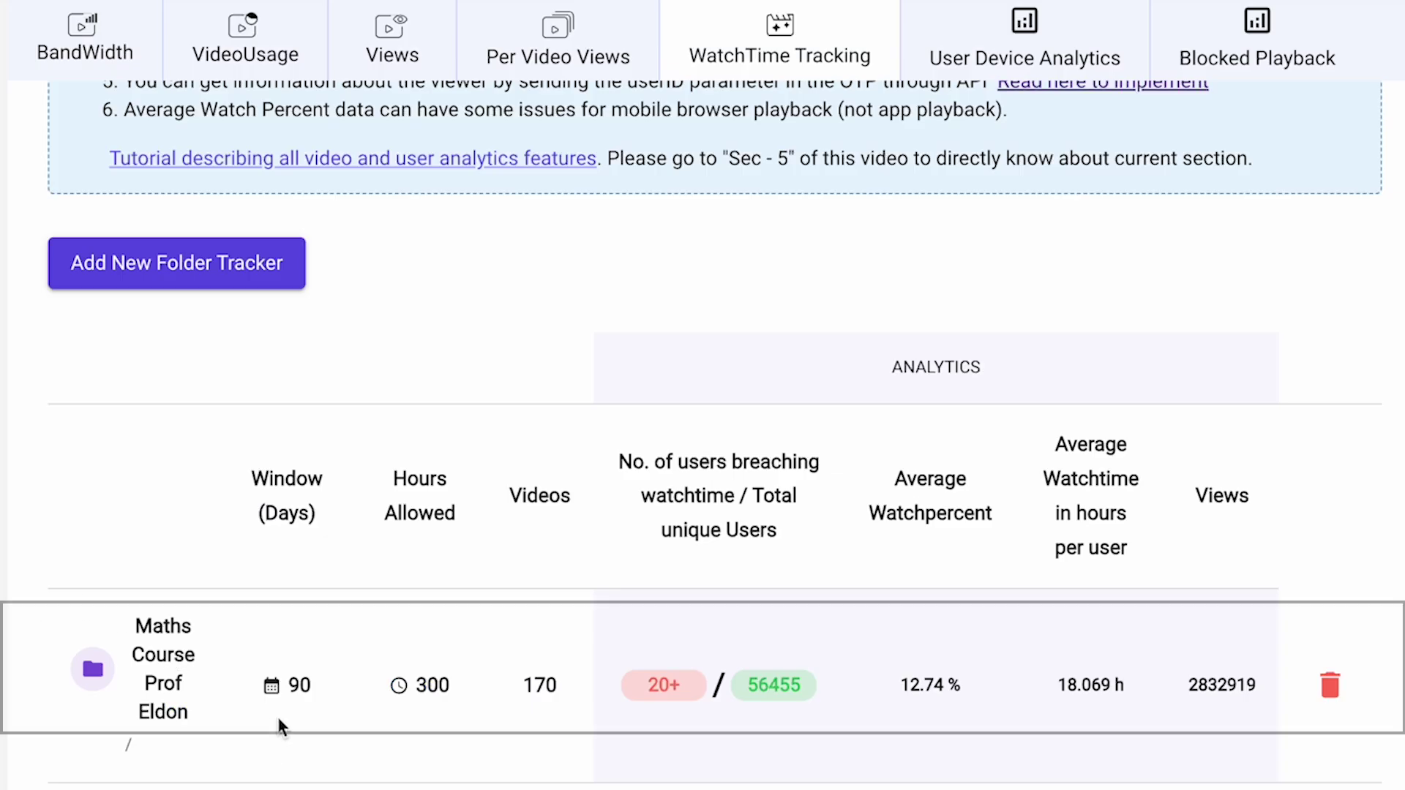
Step: Check the device analytics viewers, then highlight the 26 of 3590 confirmed piracy attempts
click(674, 698)
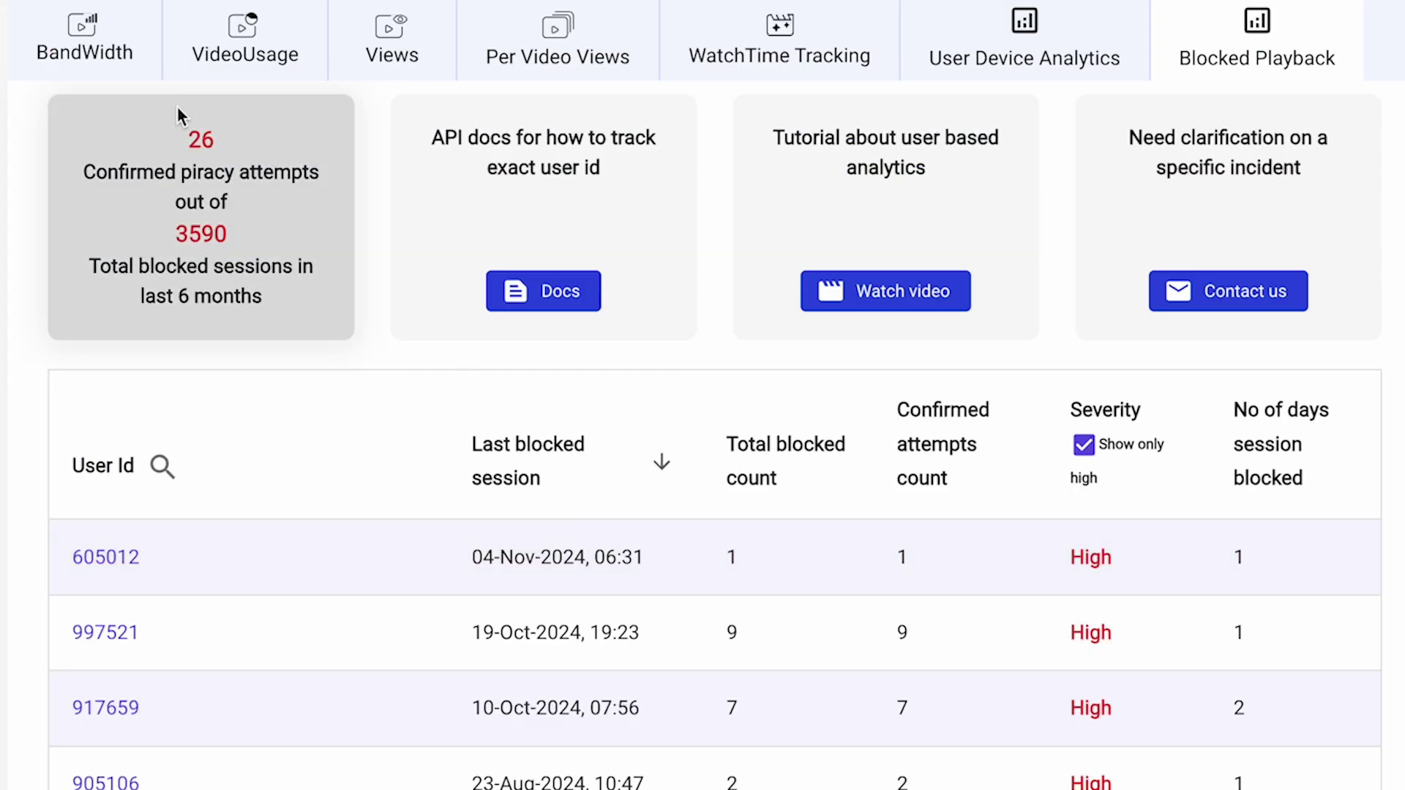
drag(186, 138, 279, 323)
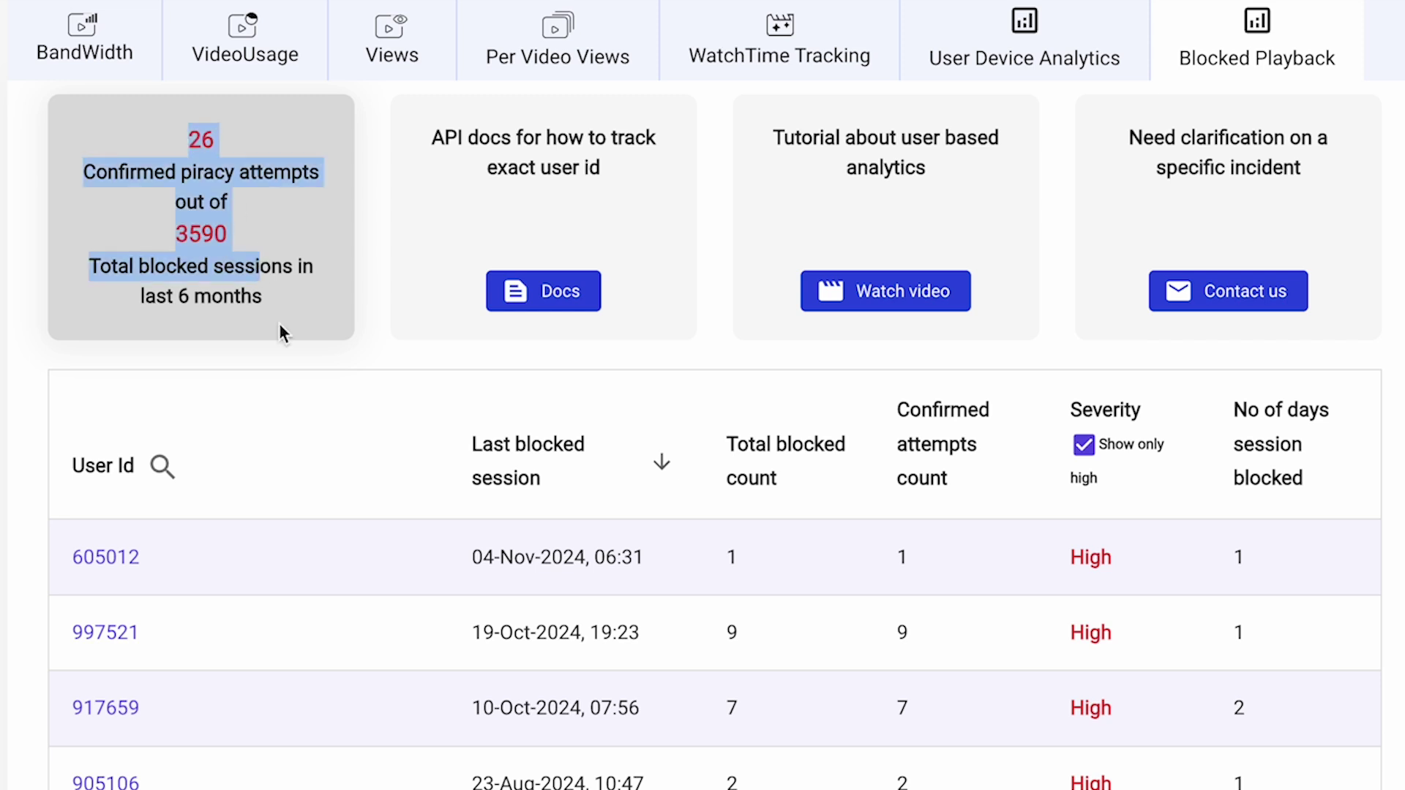
click(278, 323)
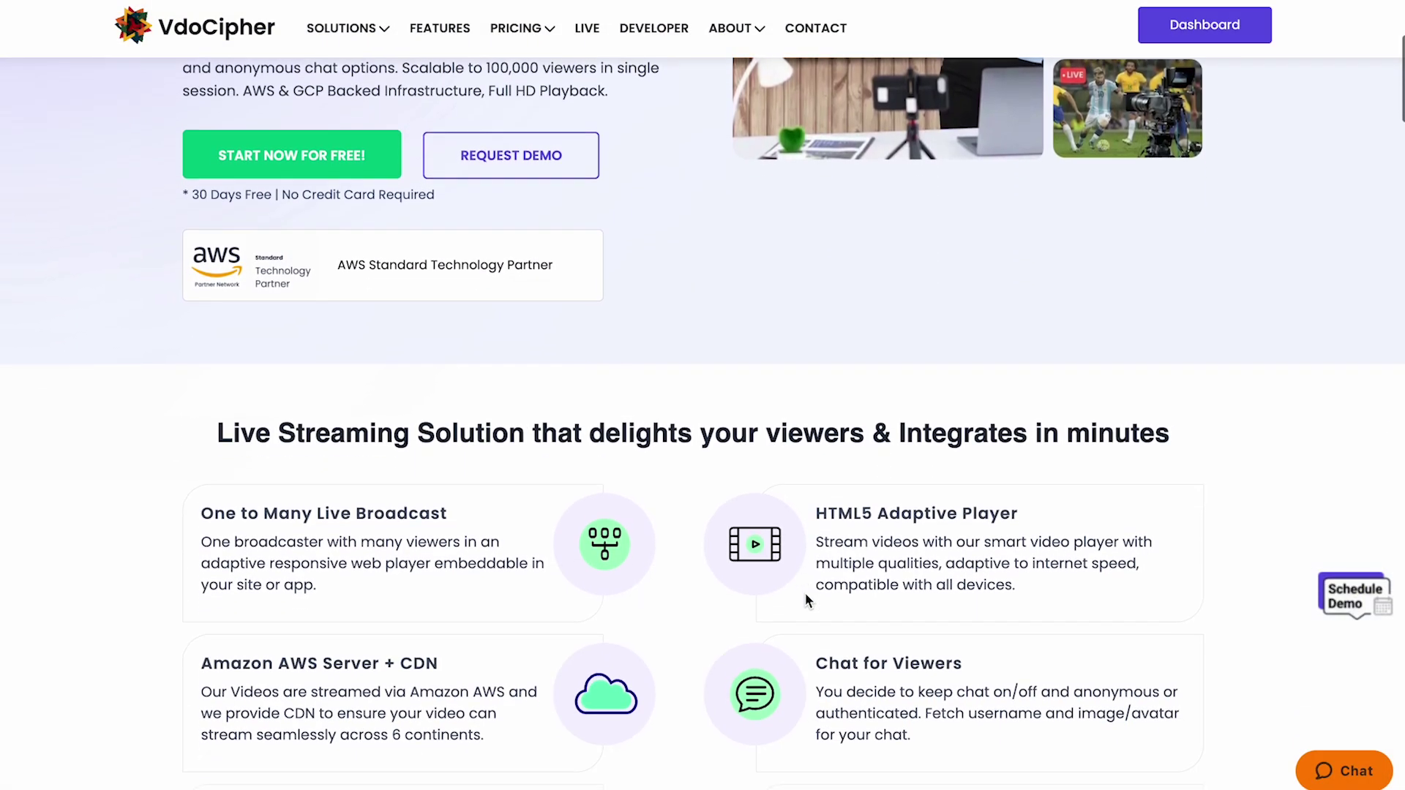
Step: Scroll down through the live streaming page's feature cards and back to the top
scroll(806, 595, down, 6)
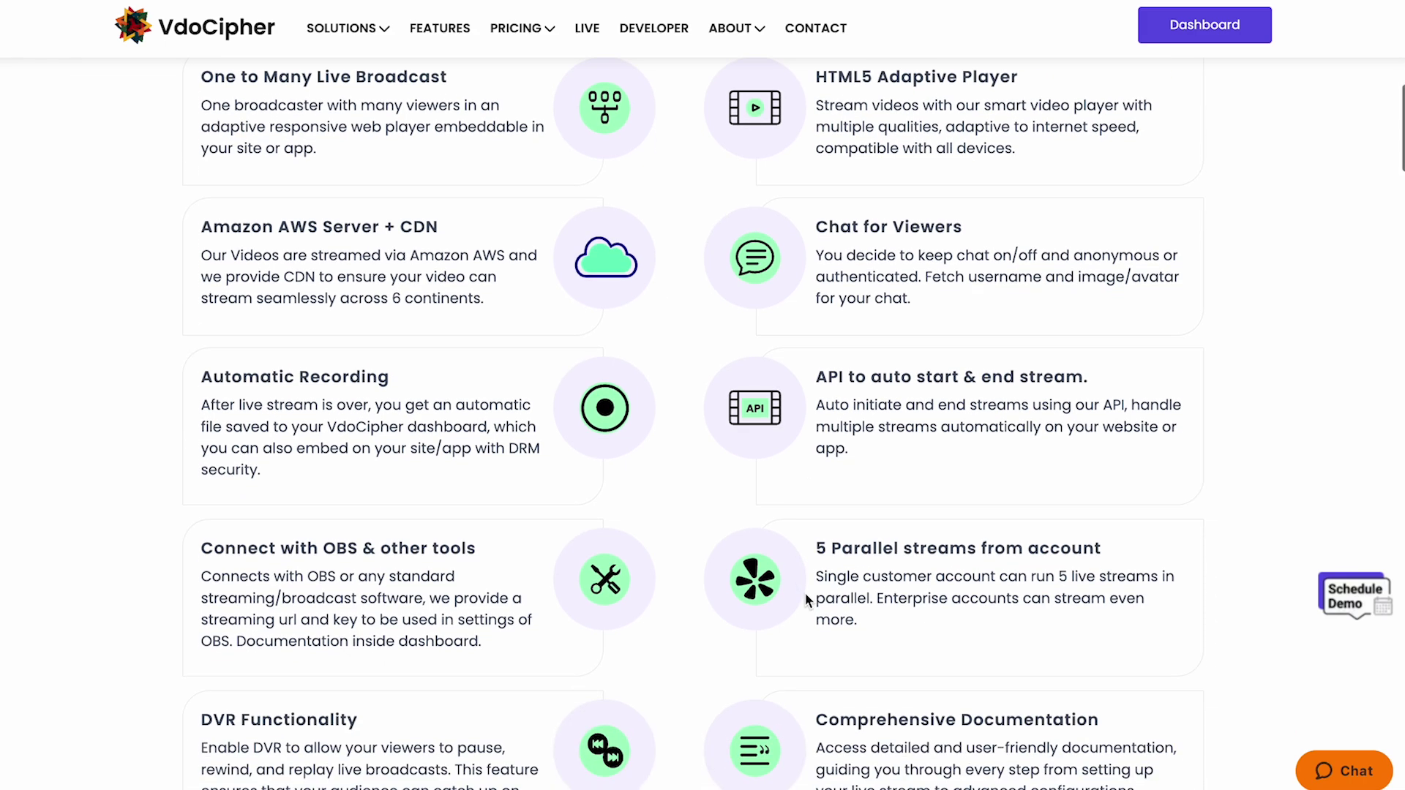
scroll(806, 596, down, 4)
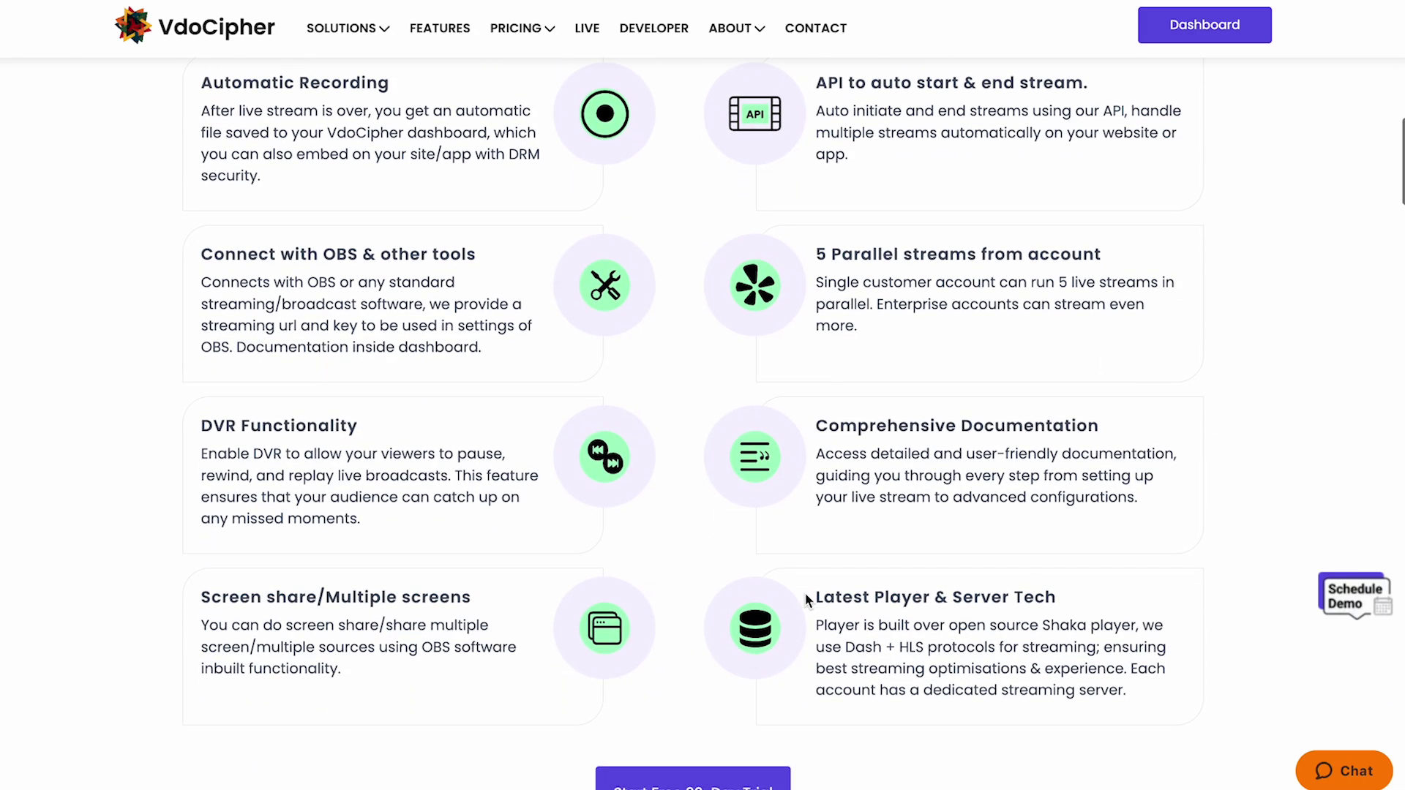
scroll(806, 596, up, 4)
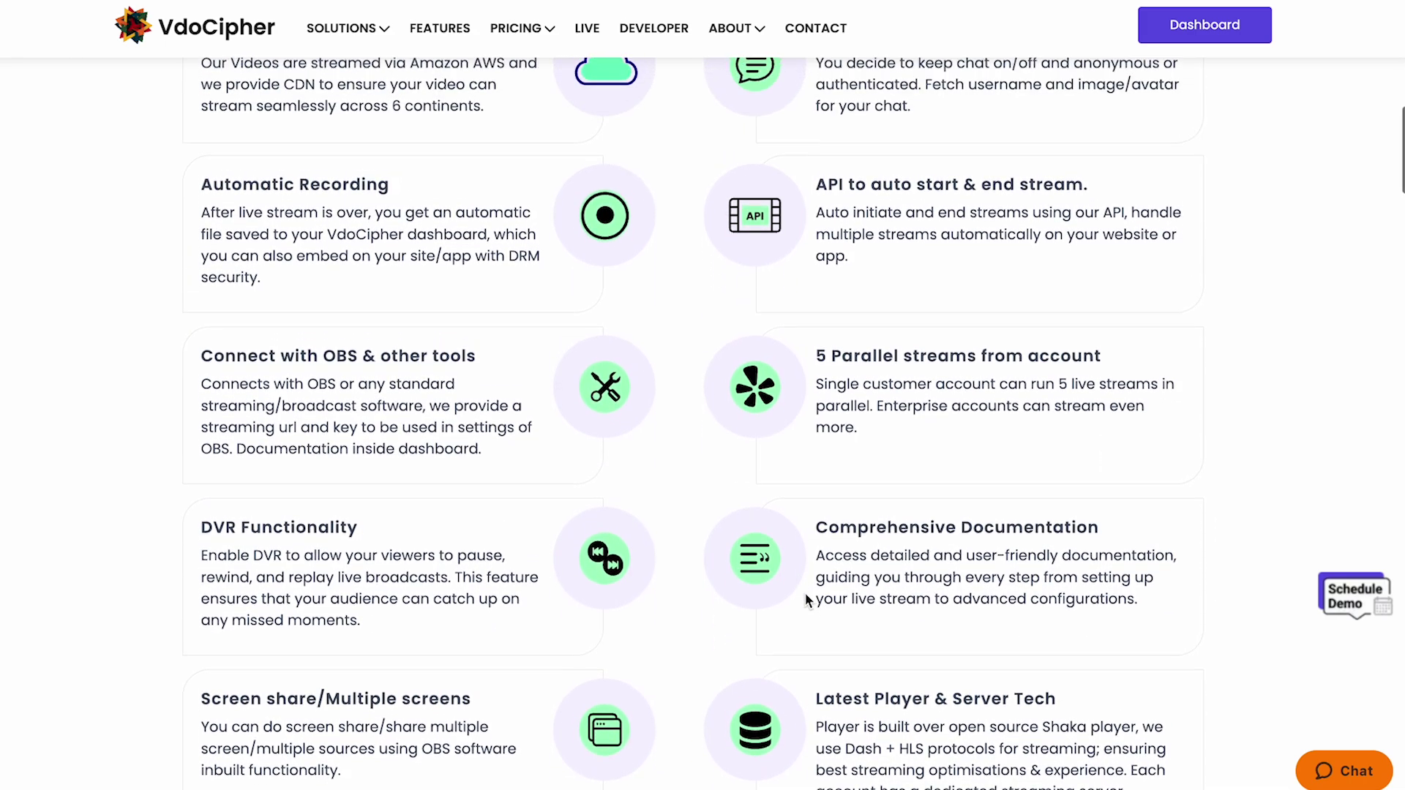
scroll(805, 593, up, 3)
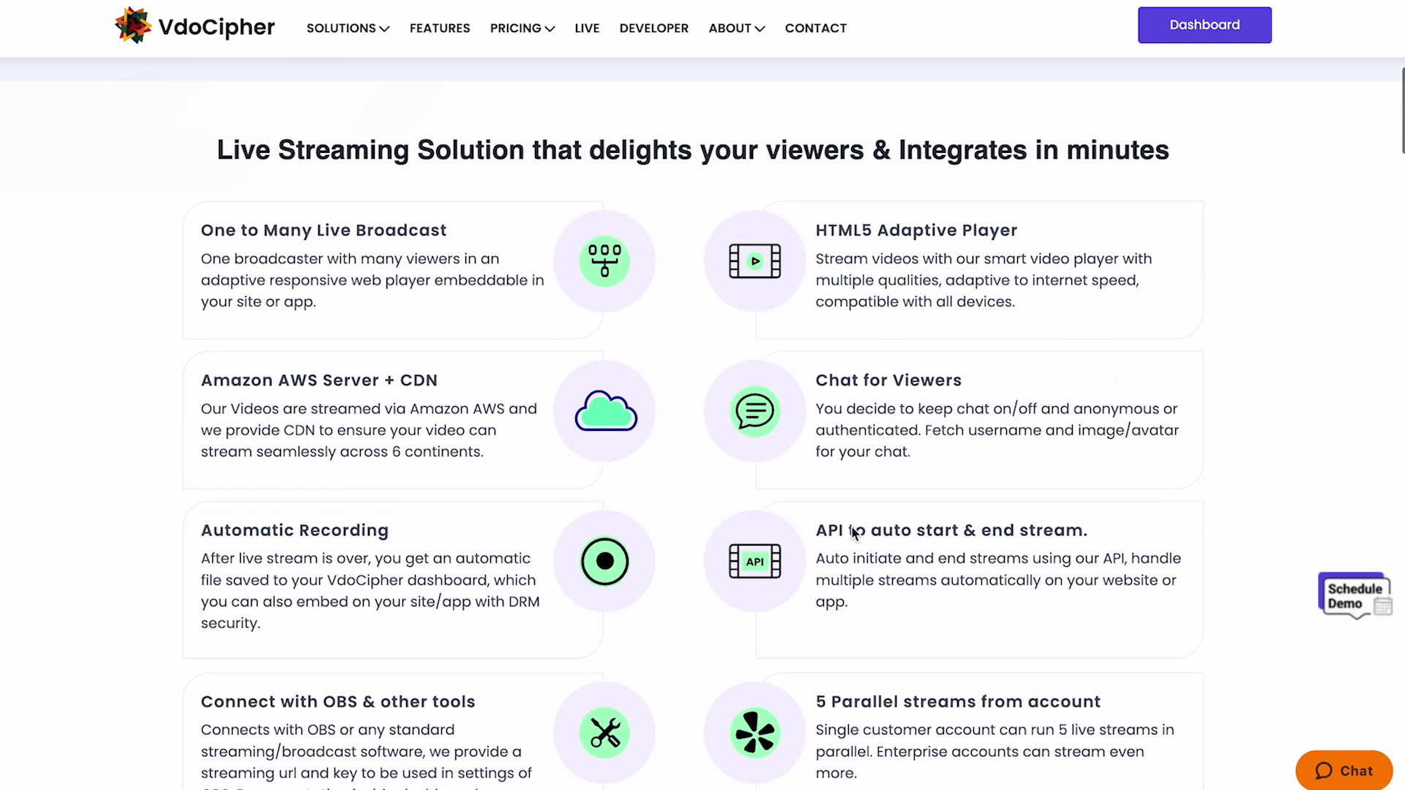
scroll(754, 538, up, 1)
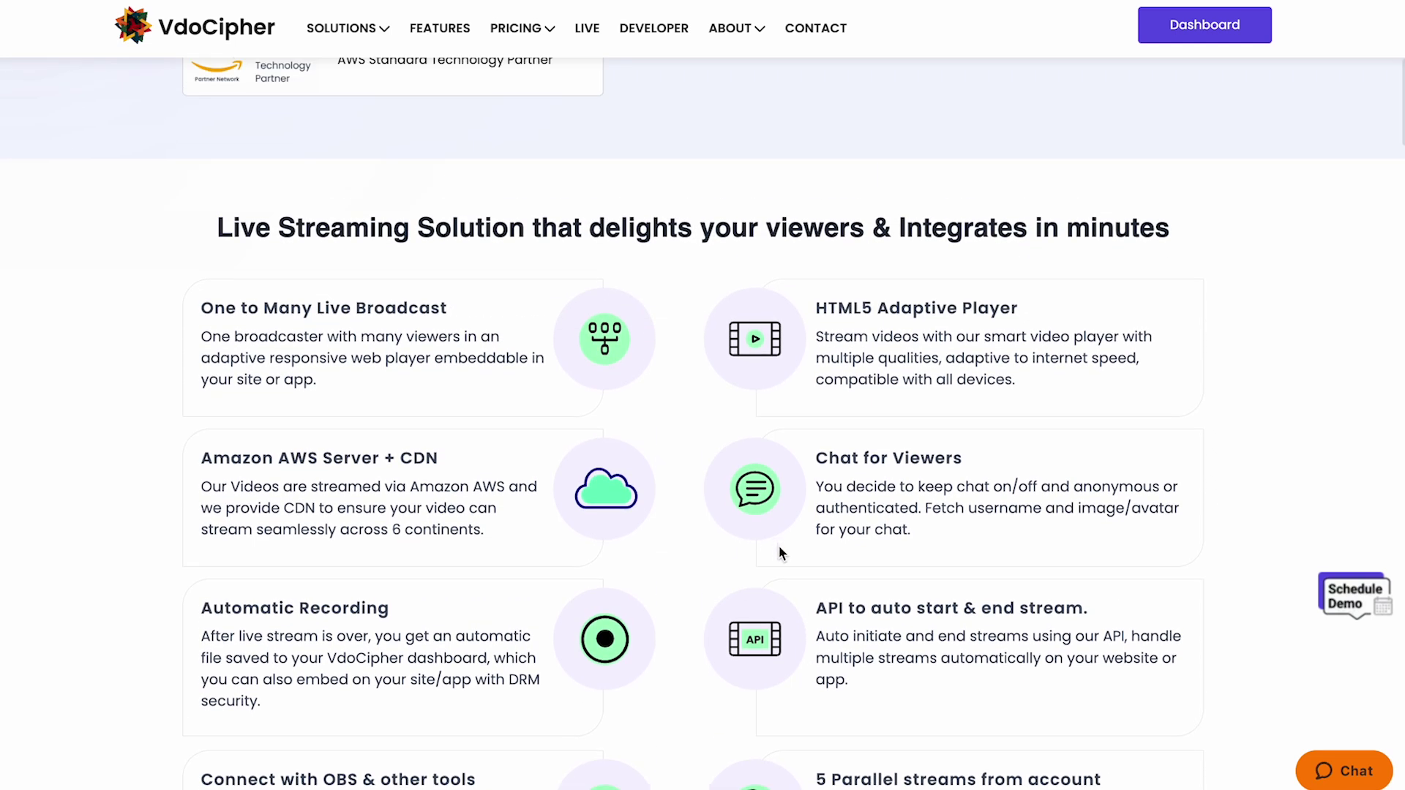
scroll(914, 592, up, 1)
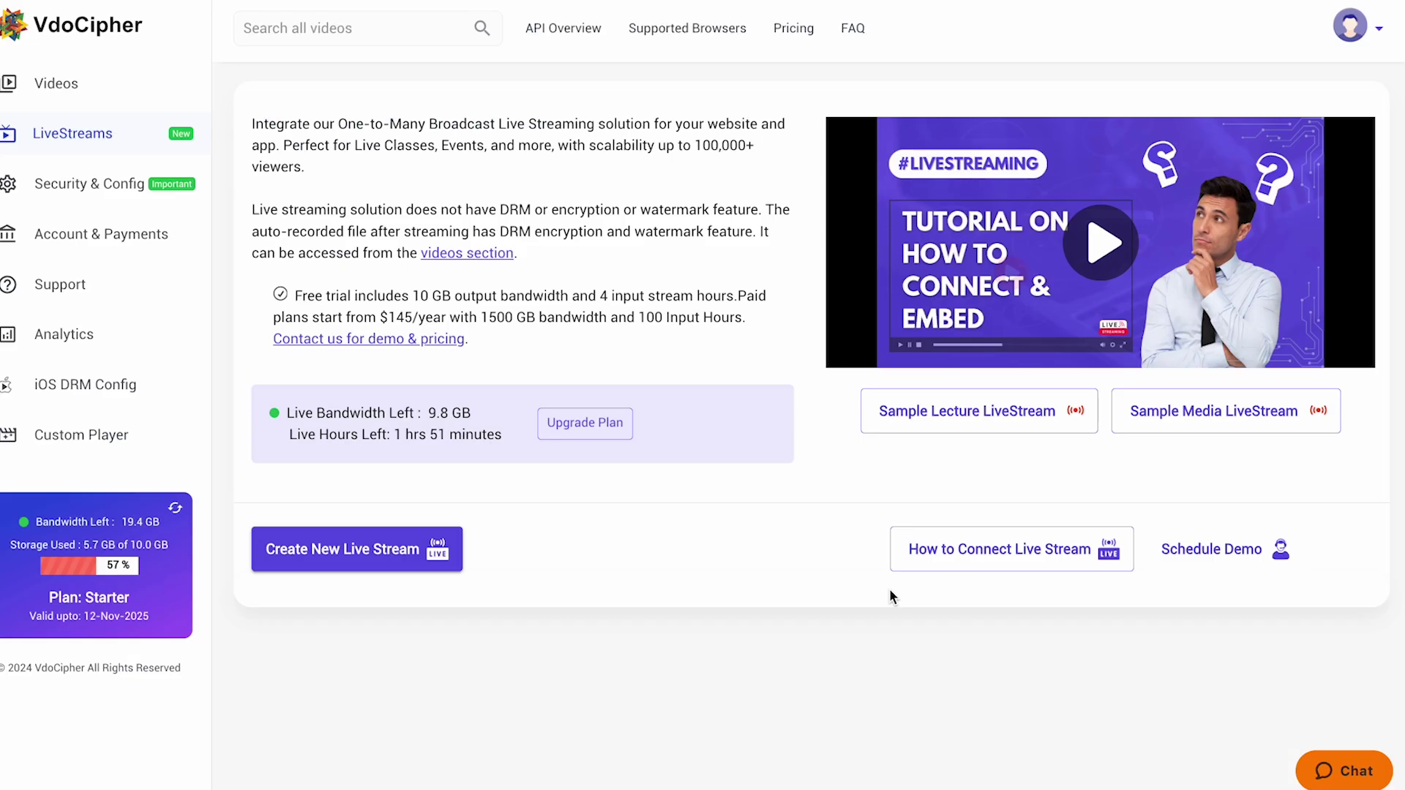
Step: Preview the new live stream form and the How to Connect docs, then open a Sample LiveStream
click(349, 556)
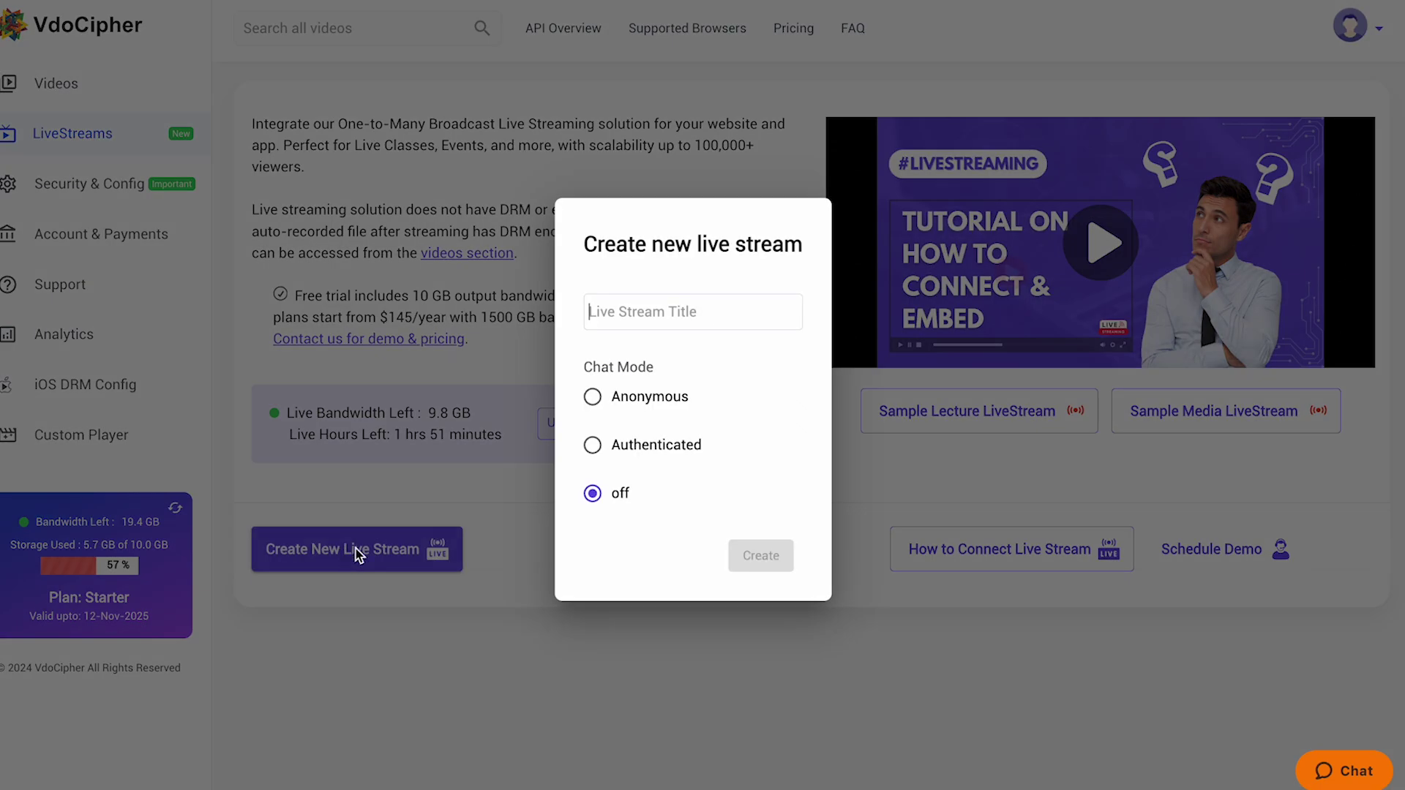
click(57, 82)
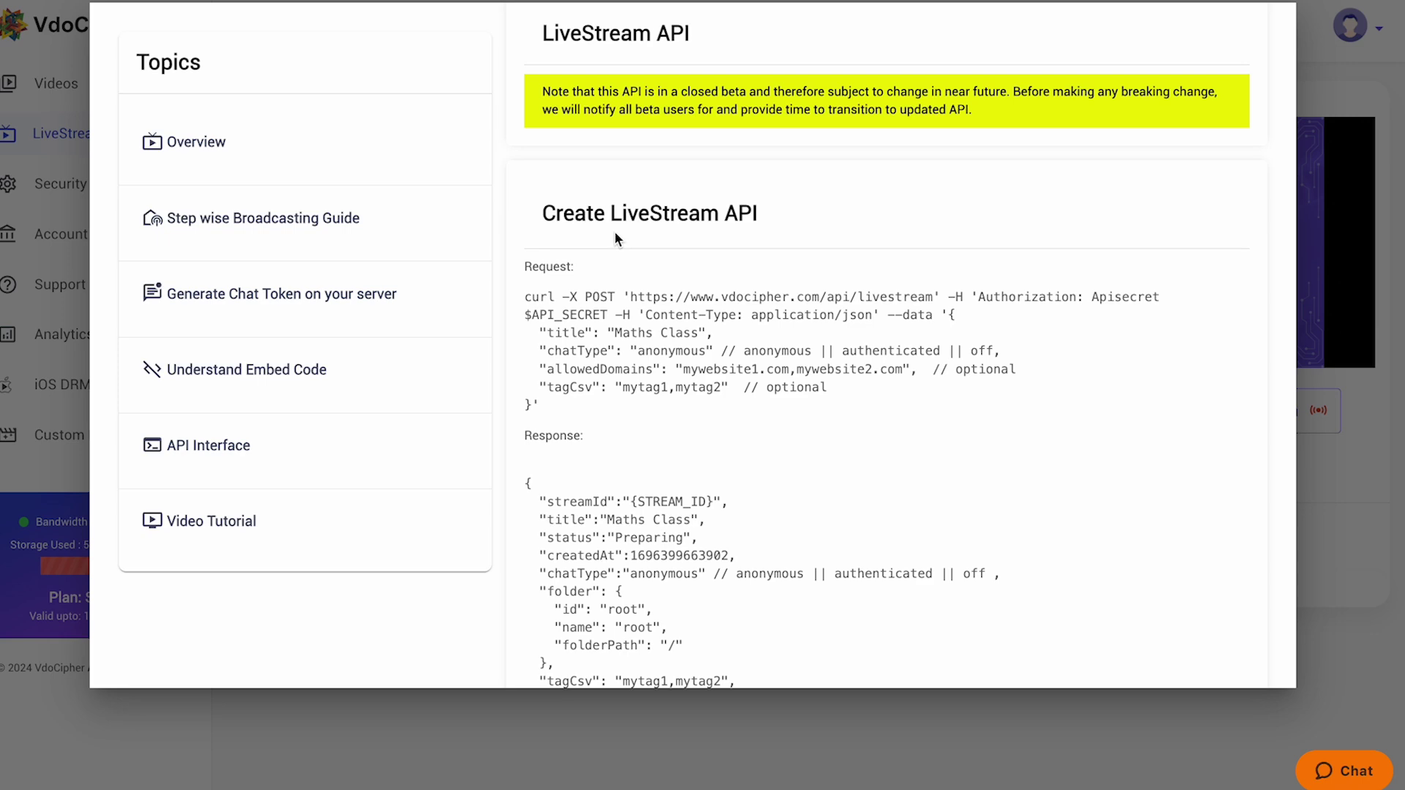
scroll(705, 229, down, 9)
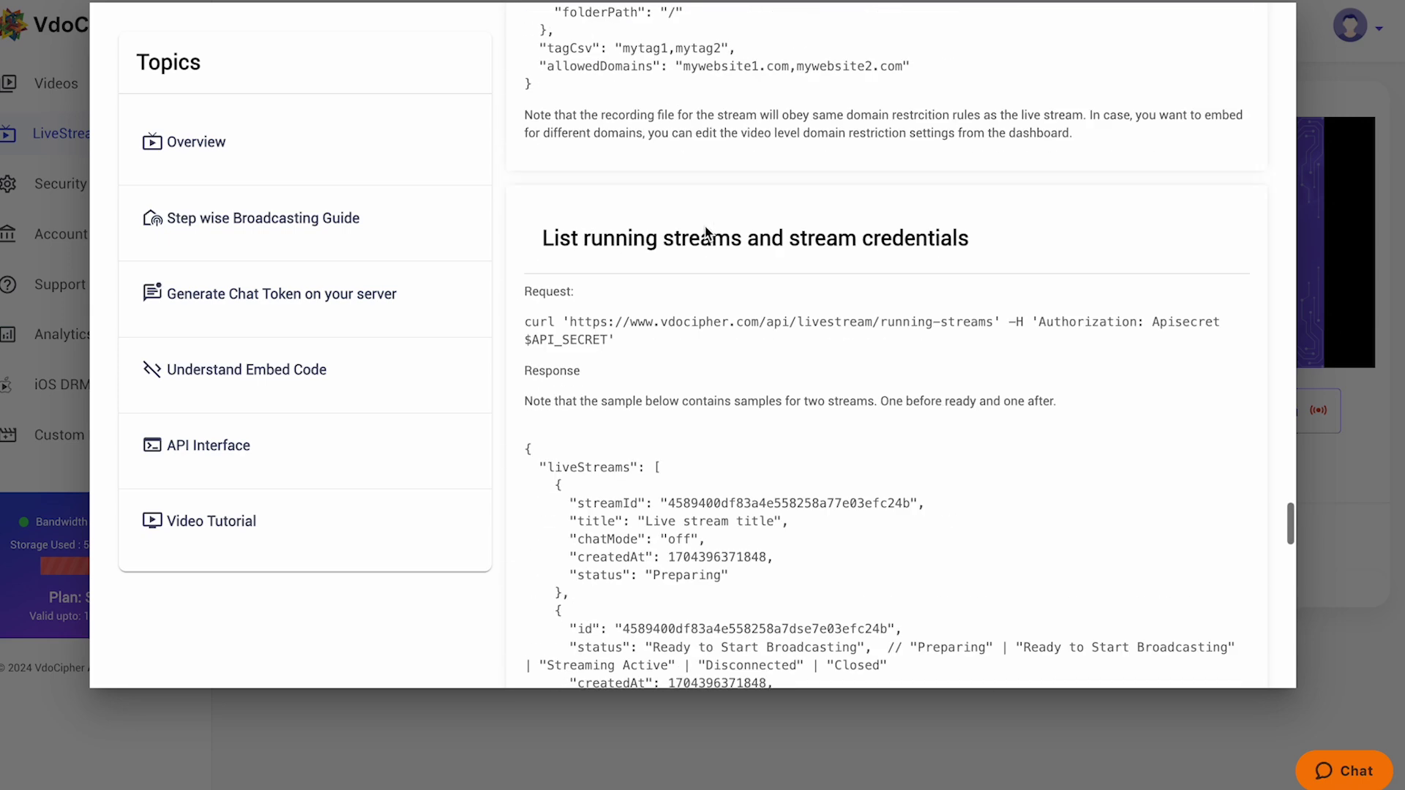
scroll(862, 238, down, 5)
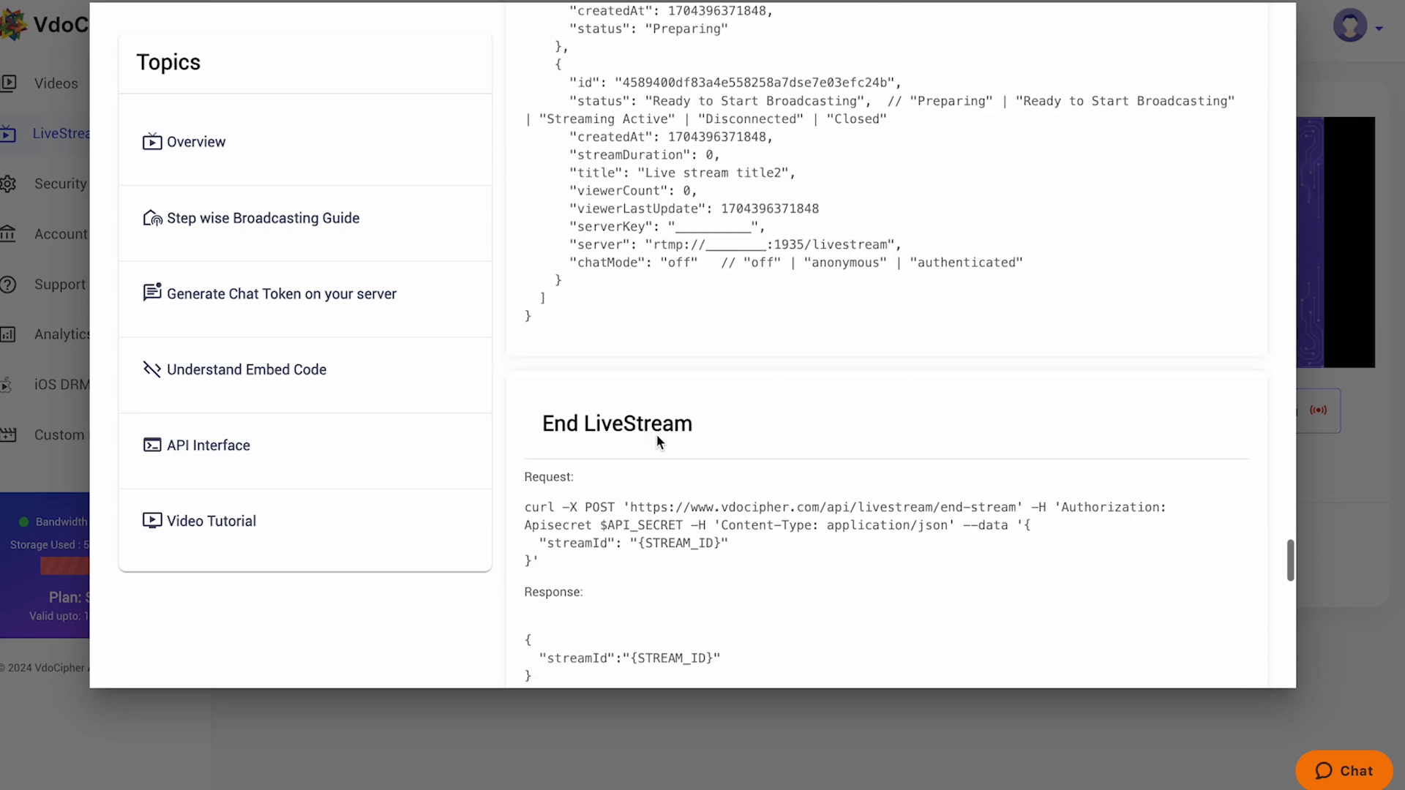
click(662, 727)
click(1215, 410)
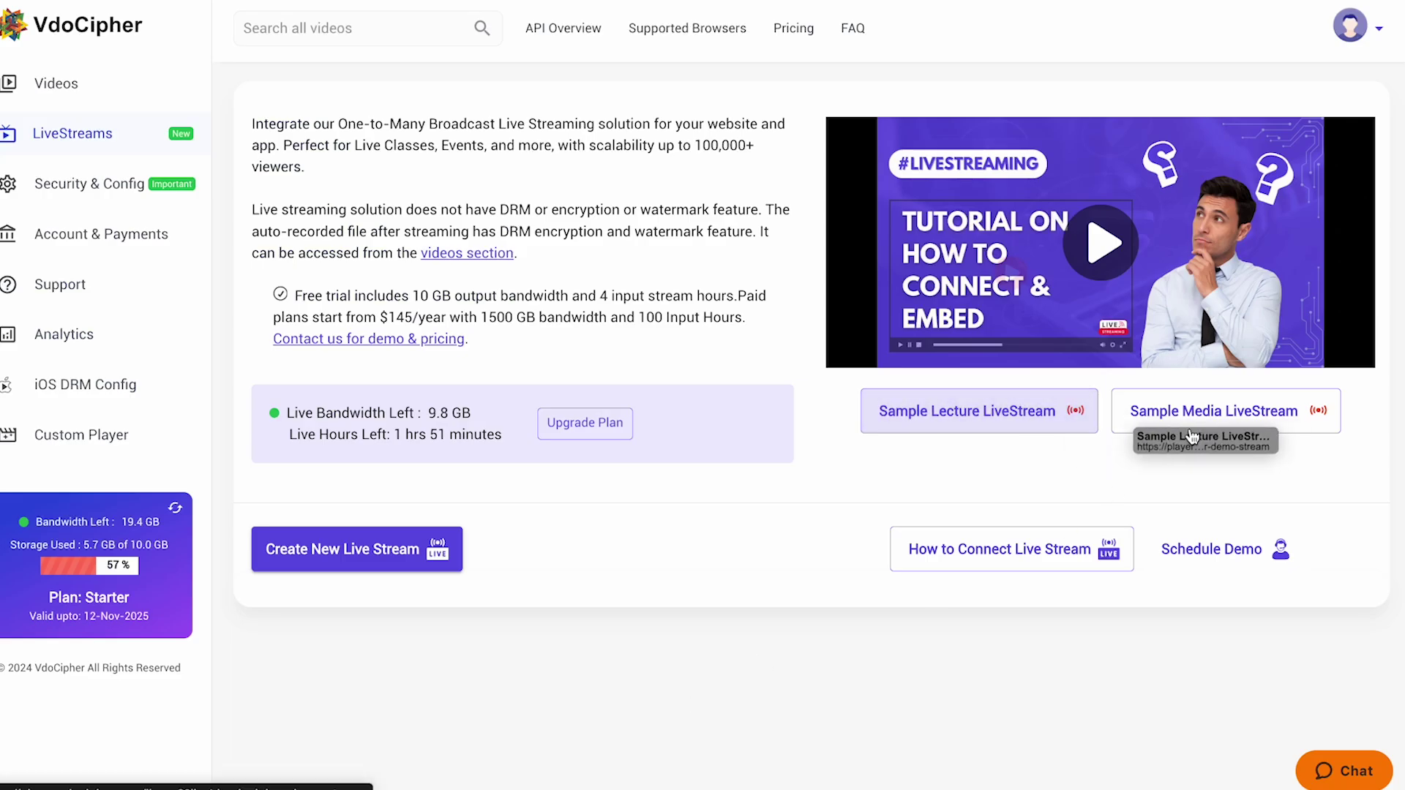